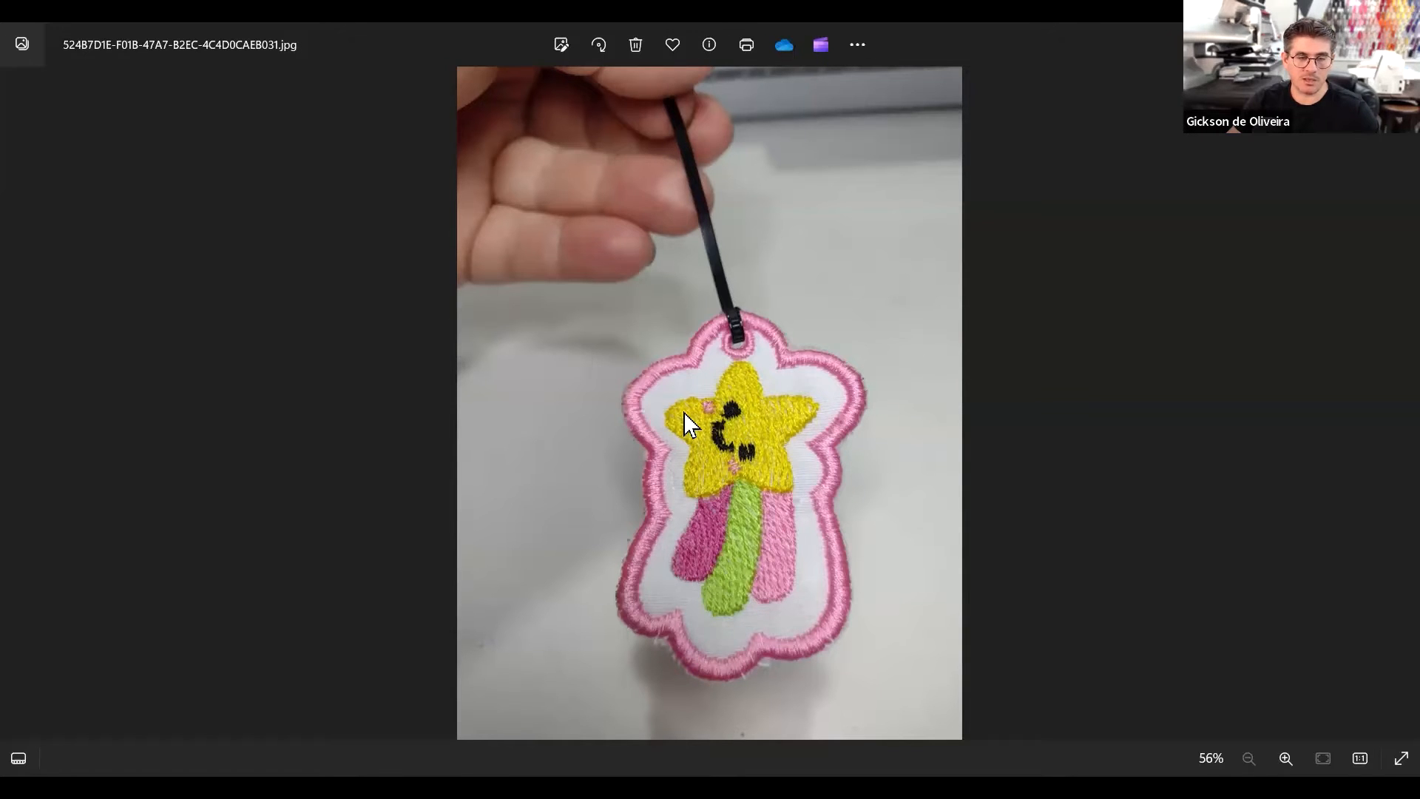
Examine the photos of the finished star keychain and of its pink border stitched in the hoop.
left_click(17, 404)
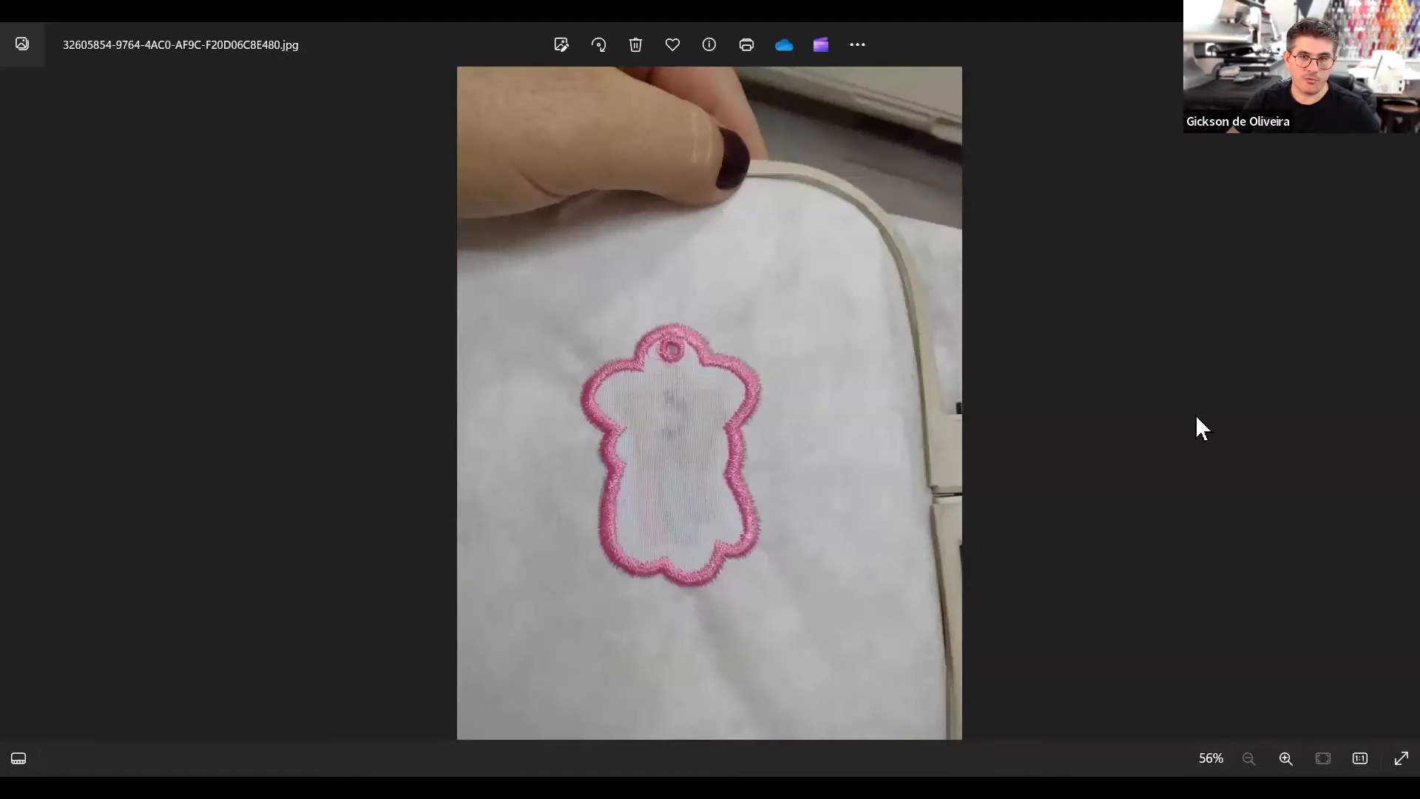
left_click(1399, 404)
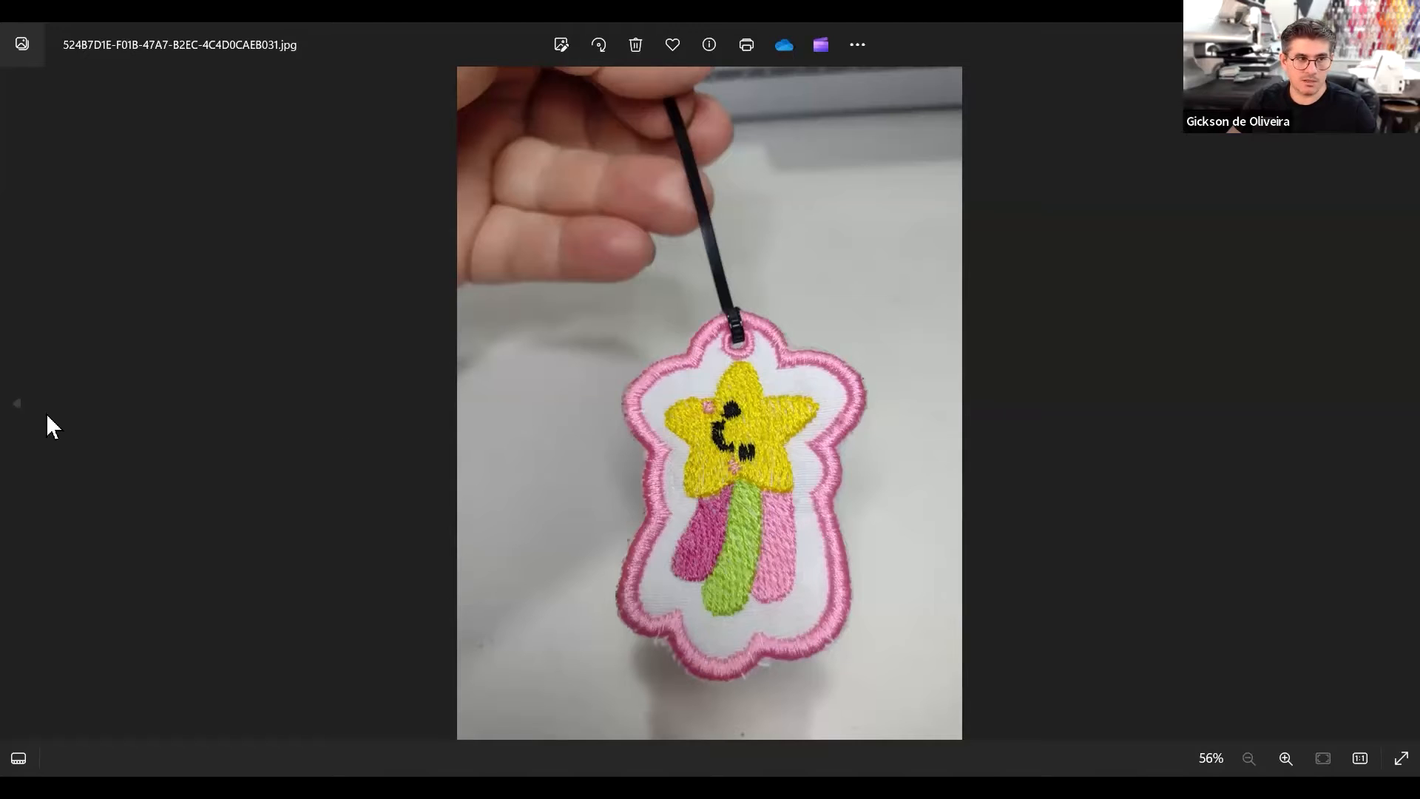
left_click(17, 406)
scroll(726, 399, "up", 6)
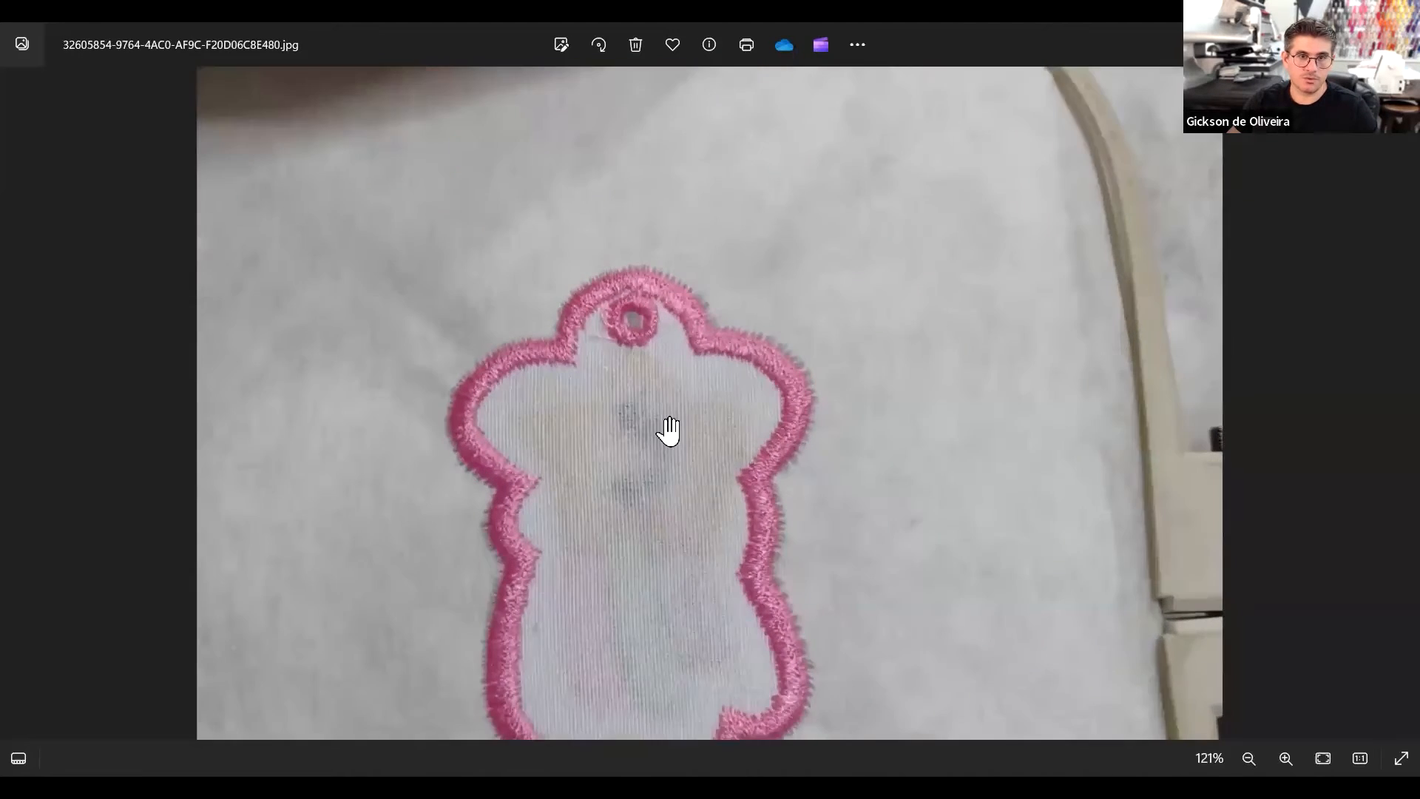
scroll(794, 442, "down", 3)
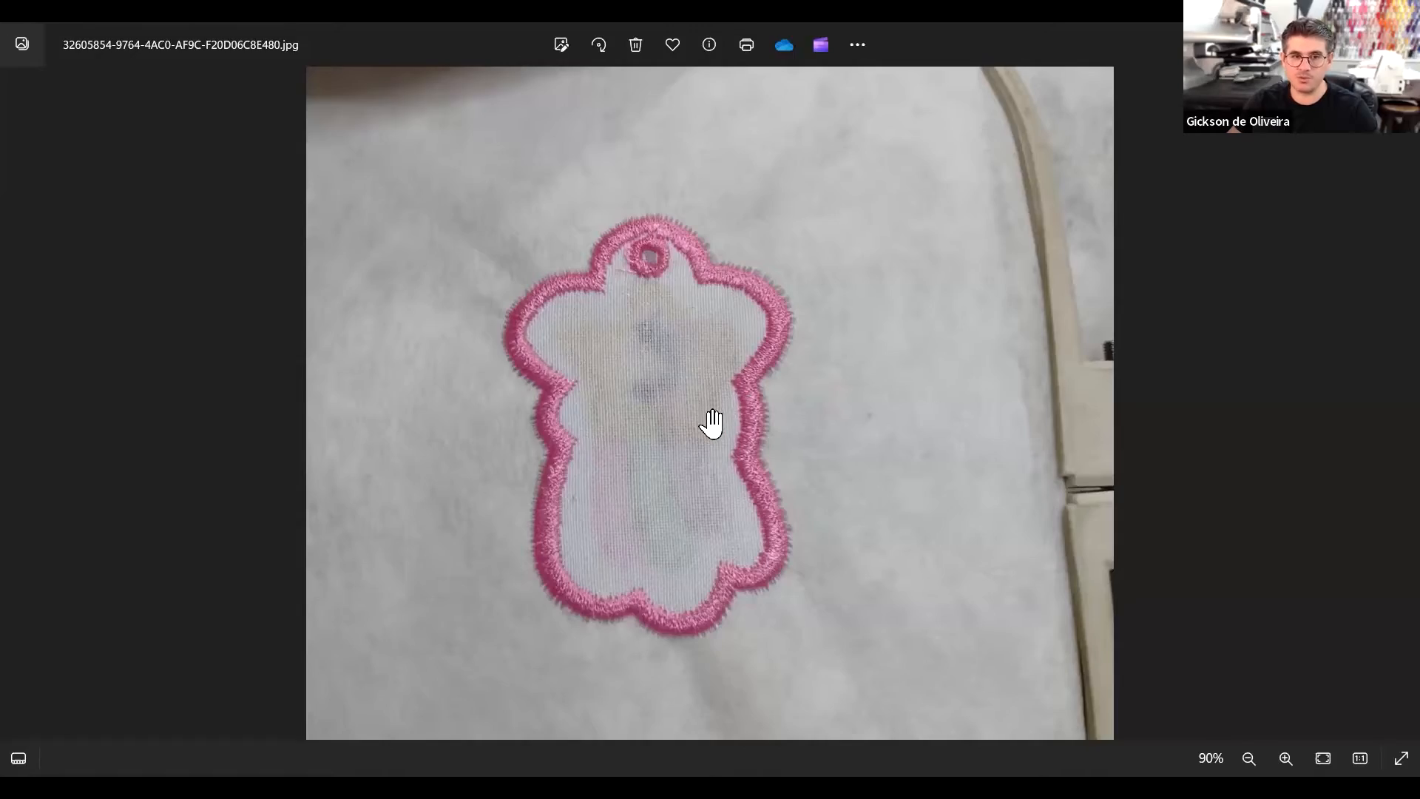
scroll(711, 423, "down", 2)
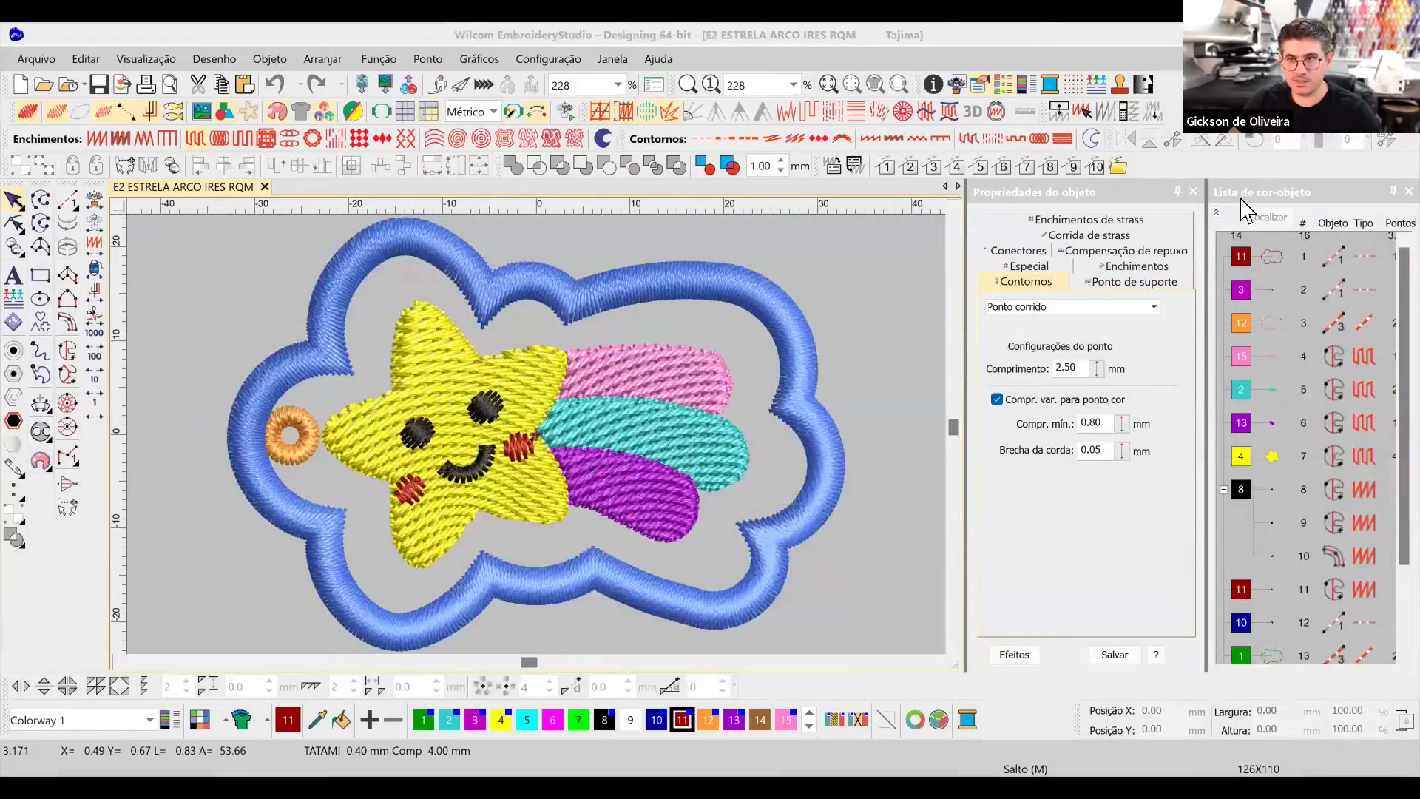
Collapse the grouped entries in the colour-object list and play the stitch-out simulation of the whole star design at 7080 s/m.
left_click(1217, 213)
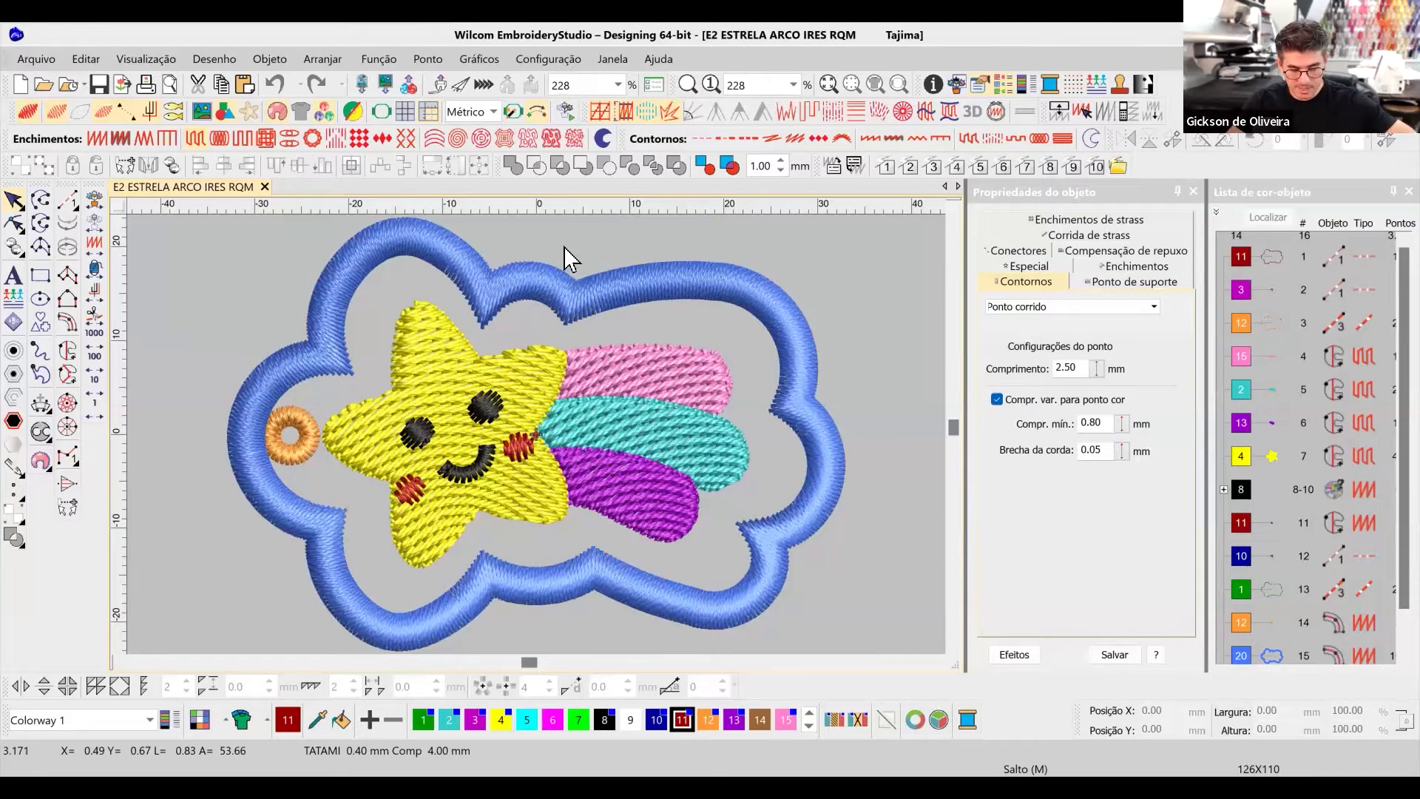
left_click(1216, 213)
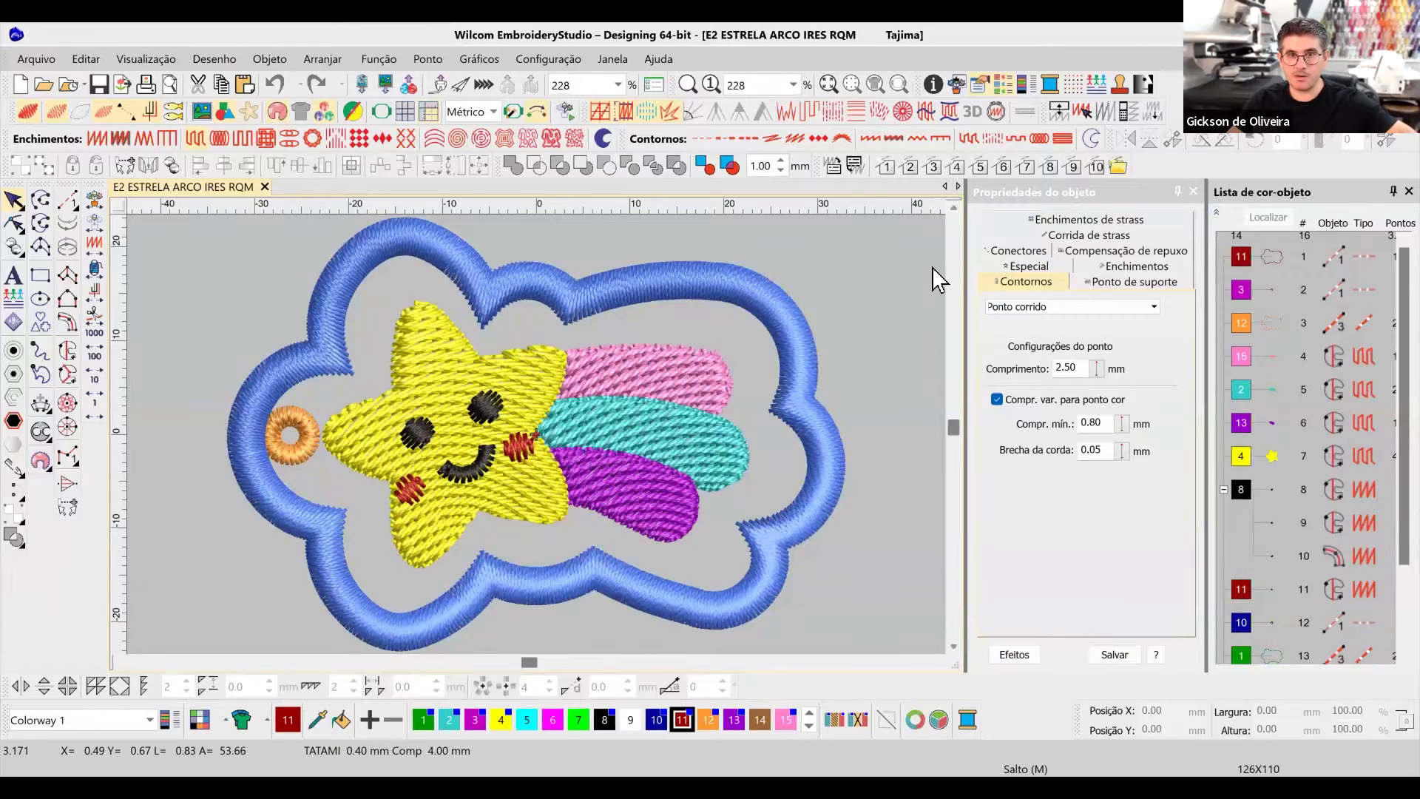
left_click(1217, 213)
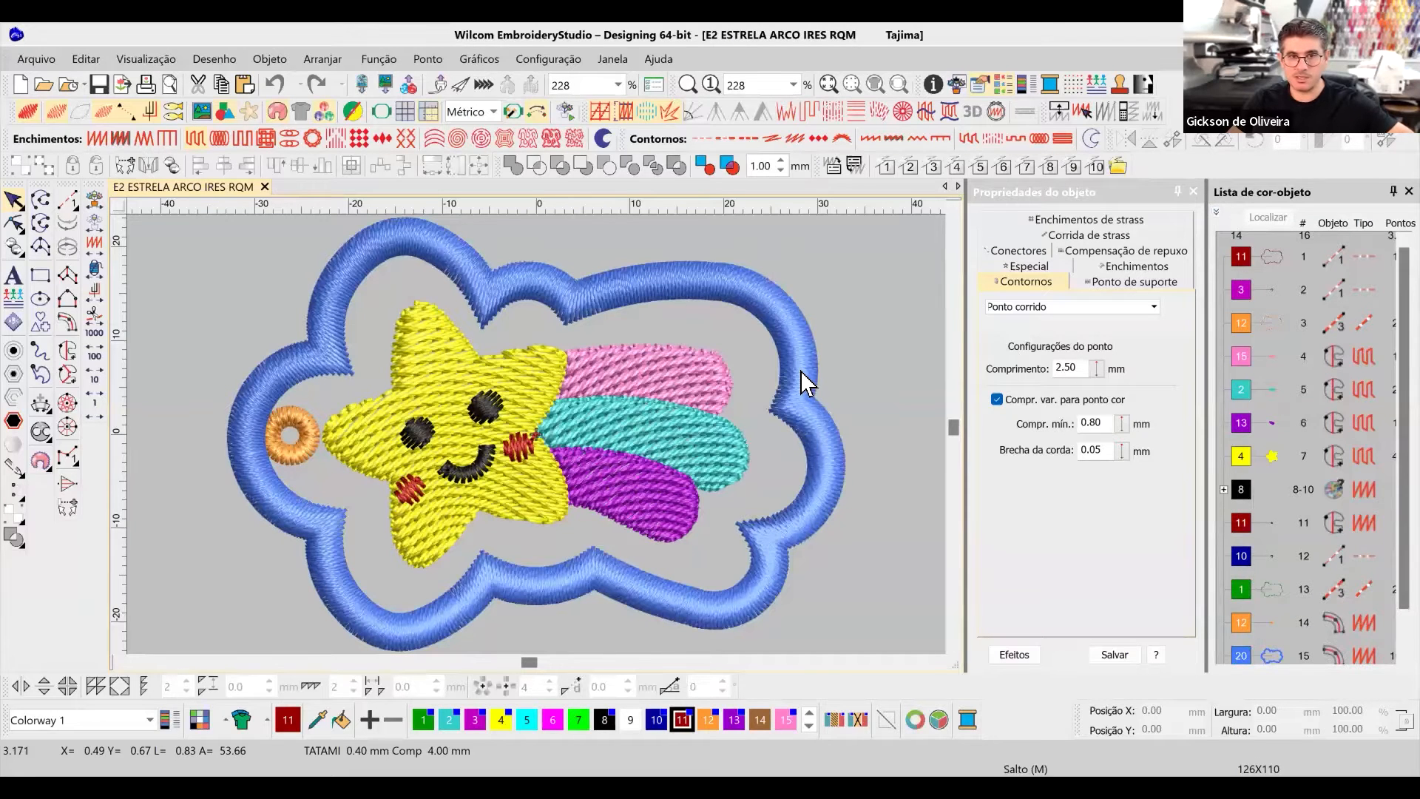
key("shift+r")
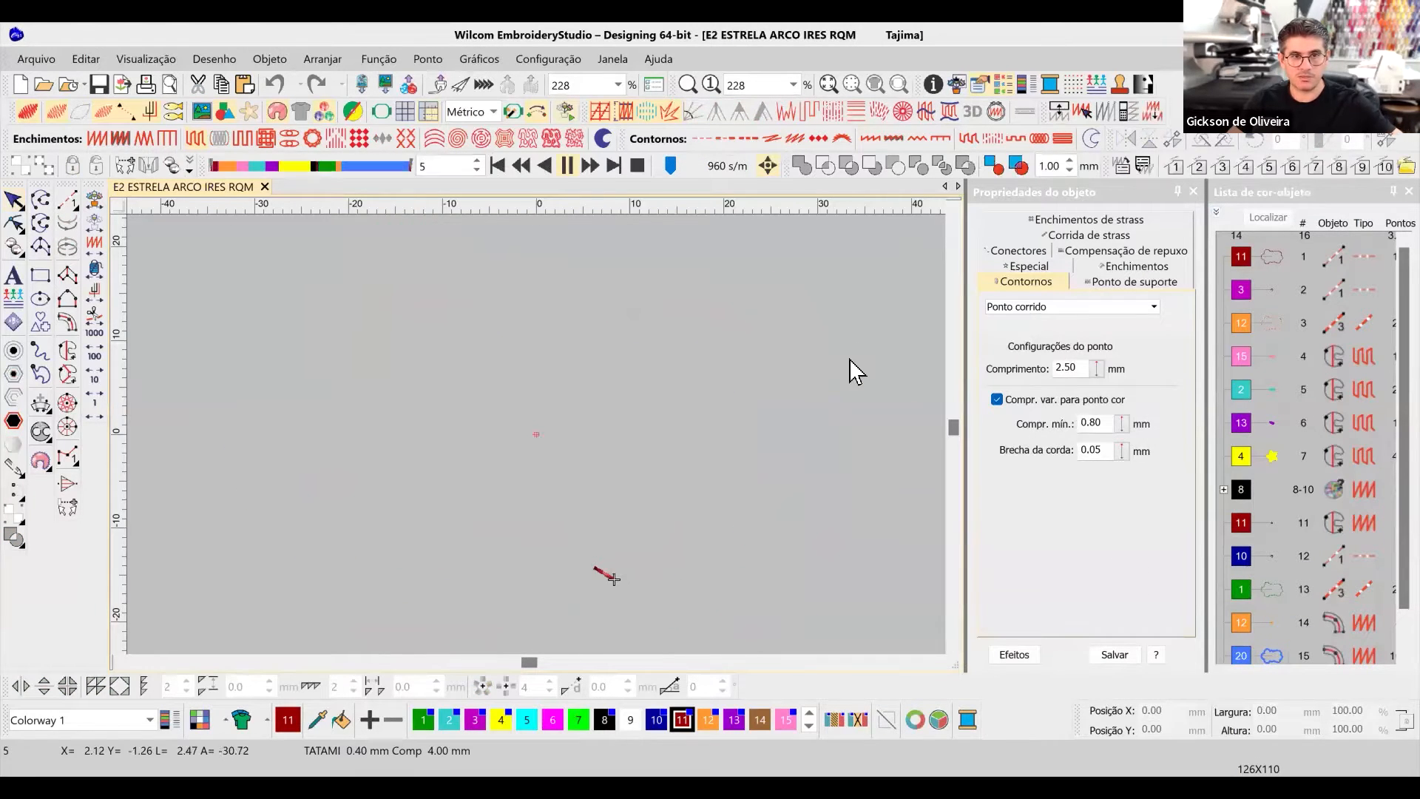
left_click(678, 171)
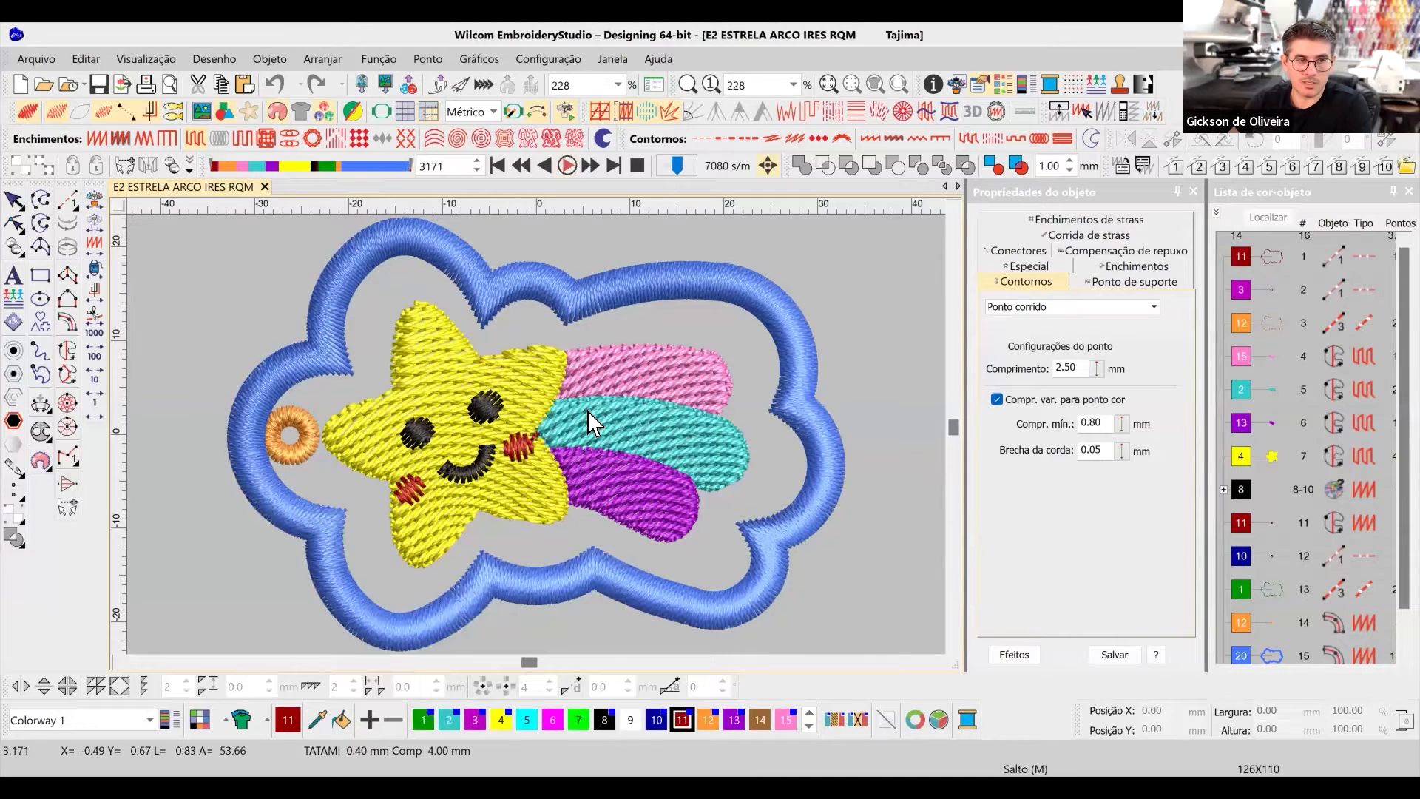
left_click(12, 201)
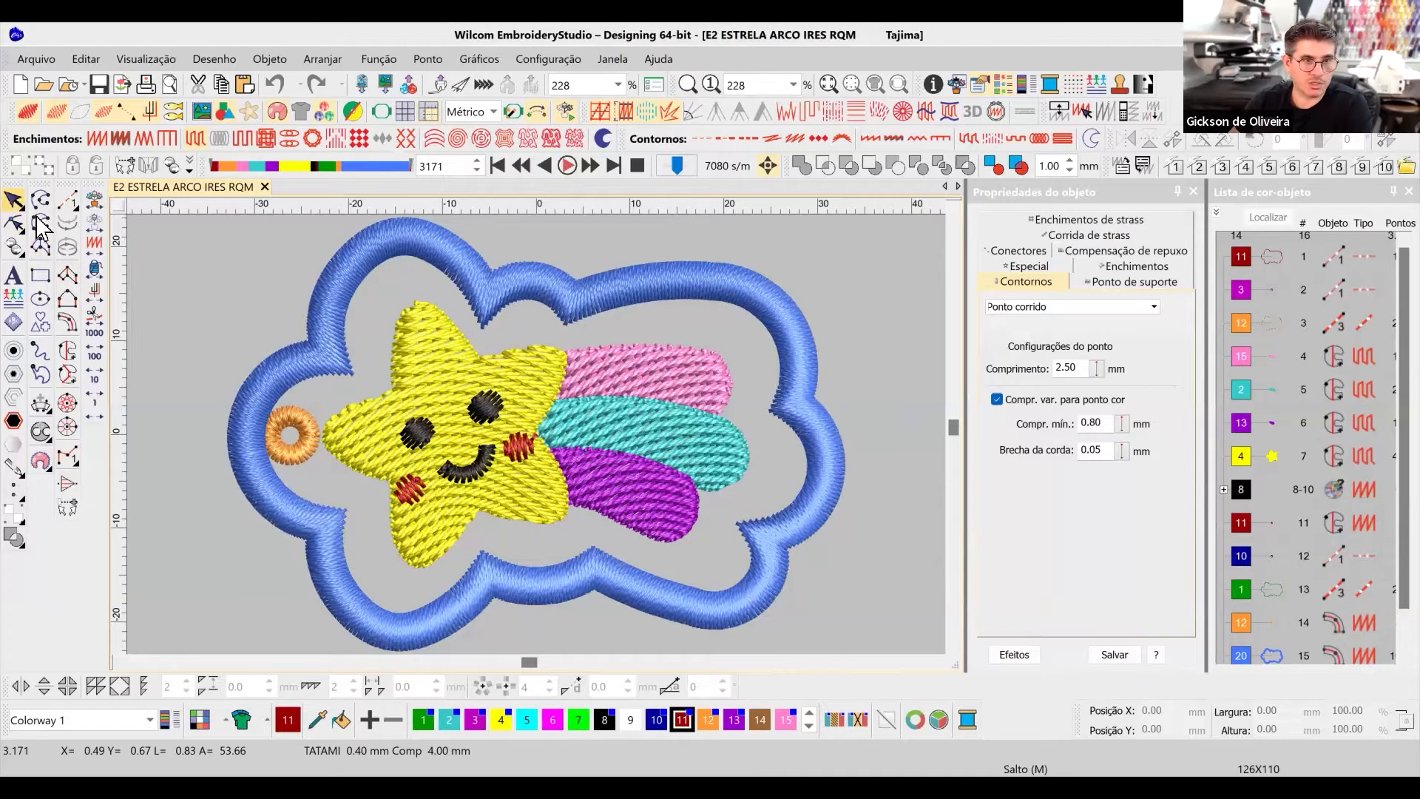
Examine the keychain design and the stitch settings of its blue satin border.
scroll(536, 434, "down", 3)
scroll(548, 437, "up", 3)
scroll(645, 436, "down", 1)
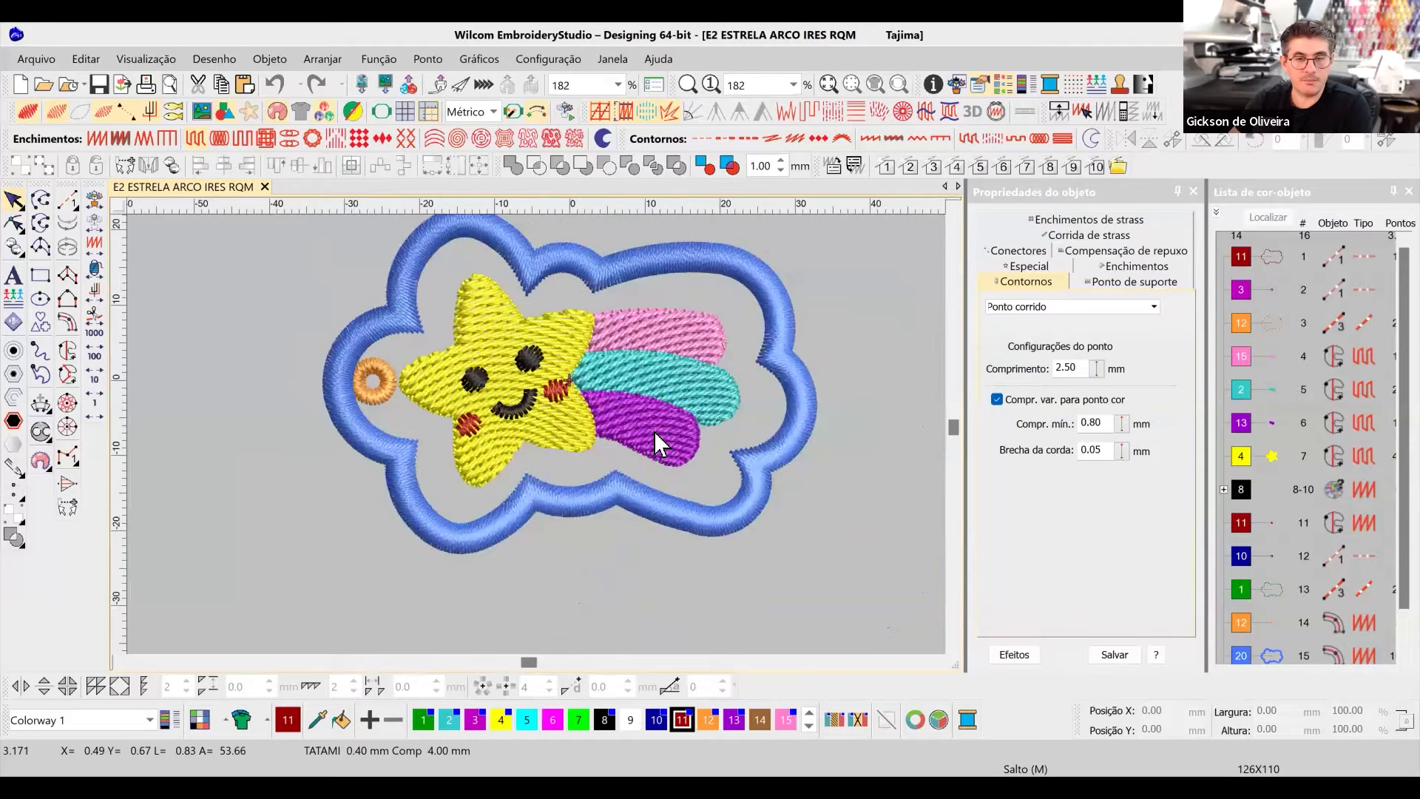
left_click(619, 265)
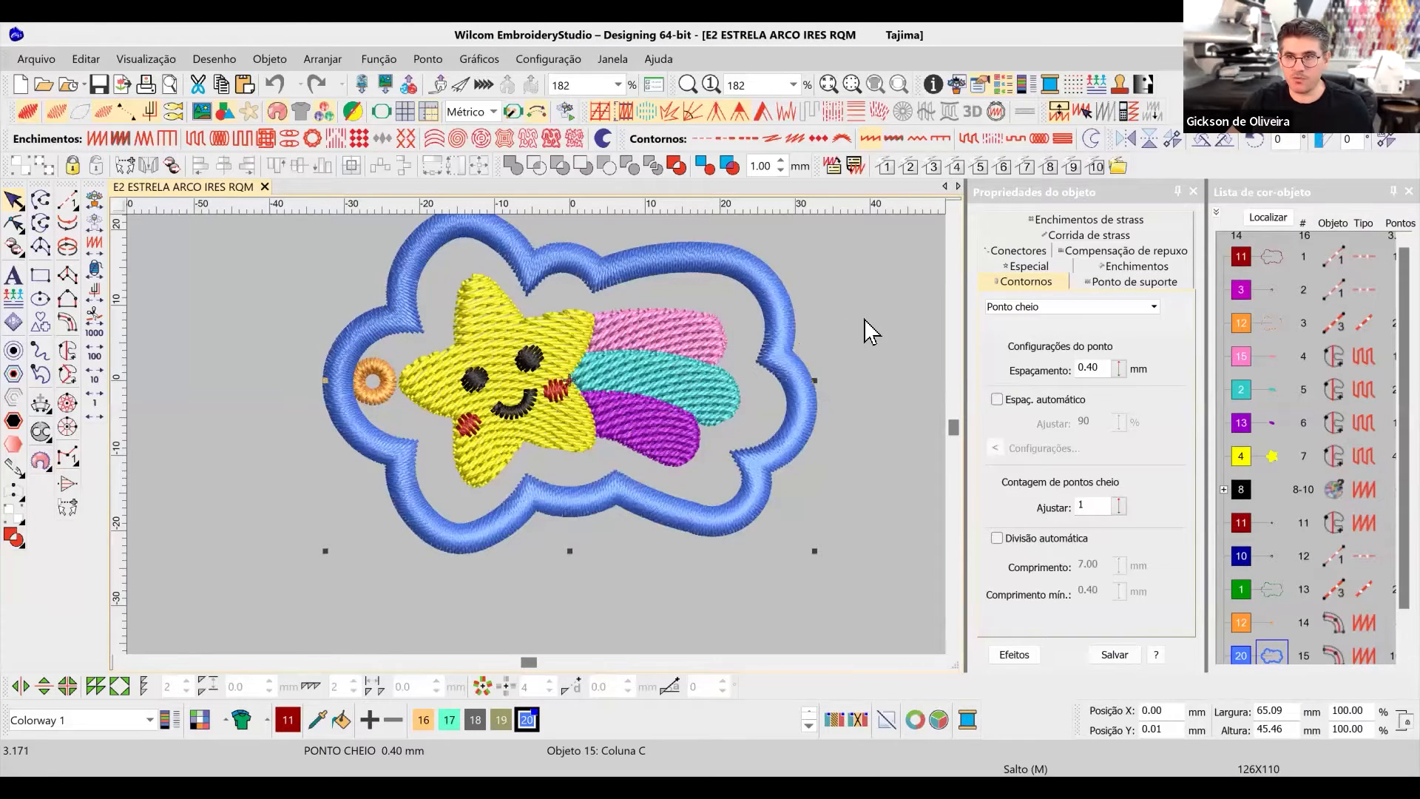
scroll(864, 318, "down", 1)
left_click(571, 334)
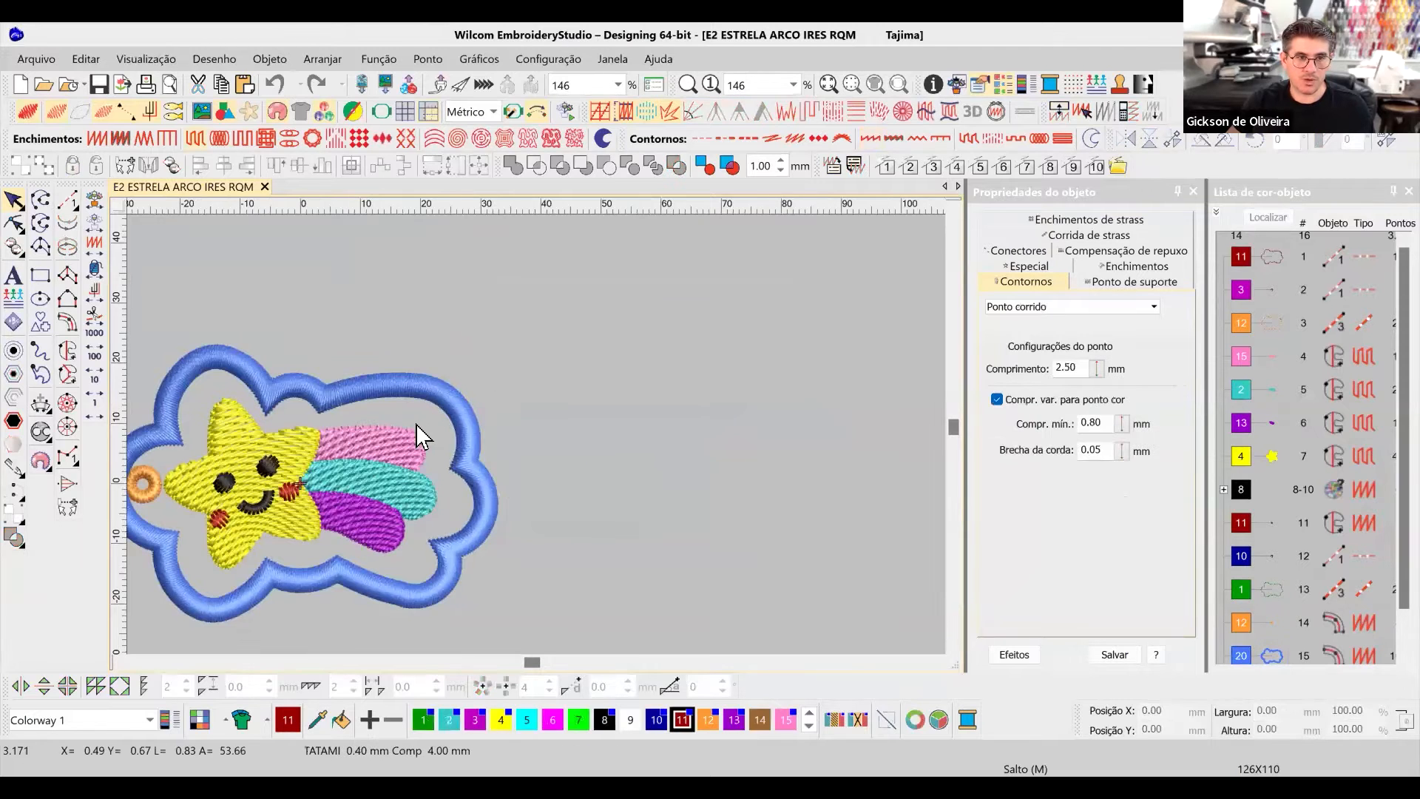
scroll(416, 424, "down", 1)
scroll(441, 444, "up", 2)
scroll(539, 436, "down", 1)
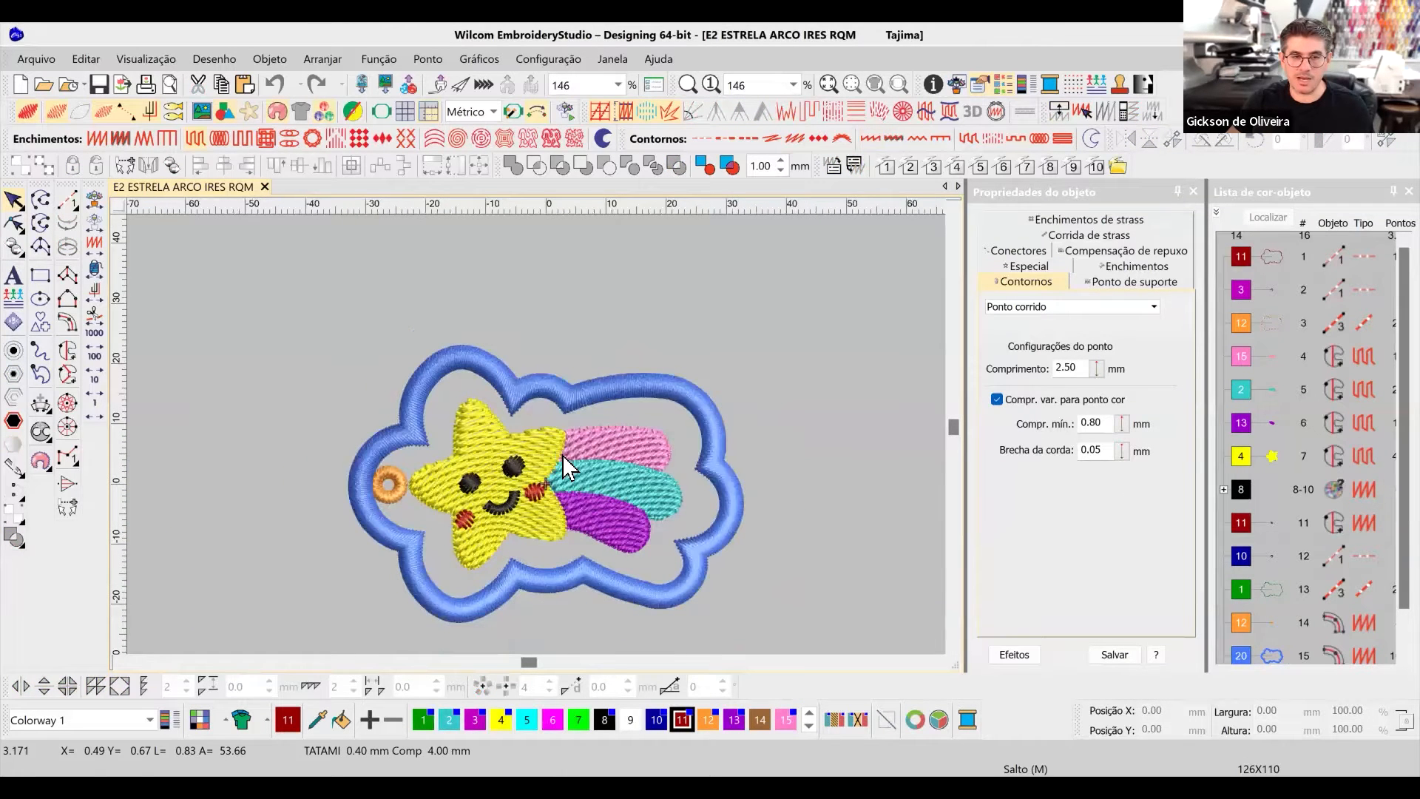
scroll(556, 454, "up", 1)
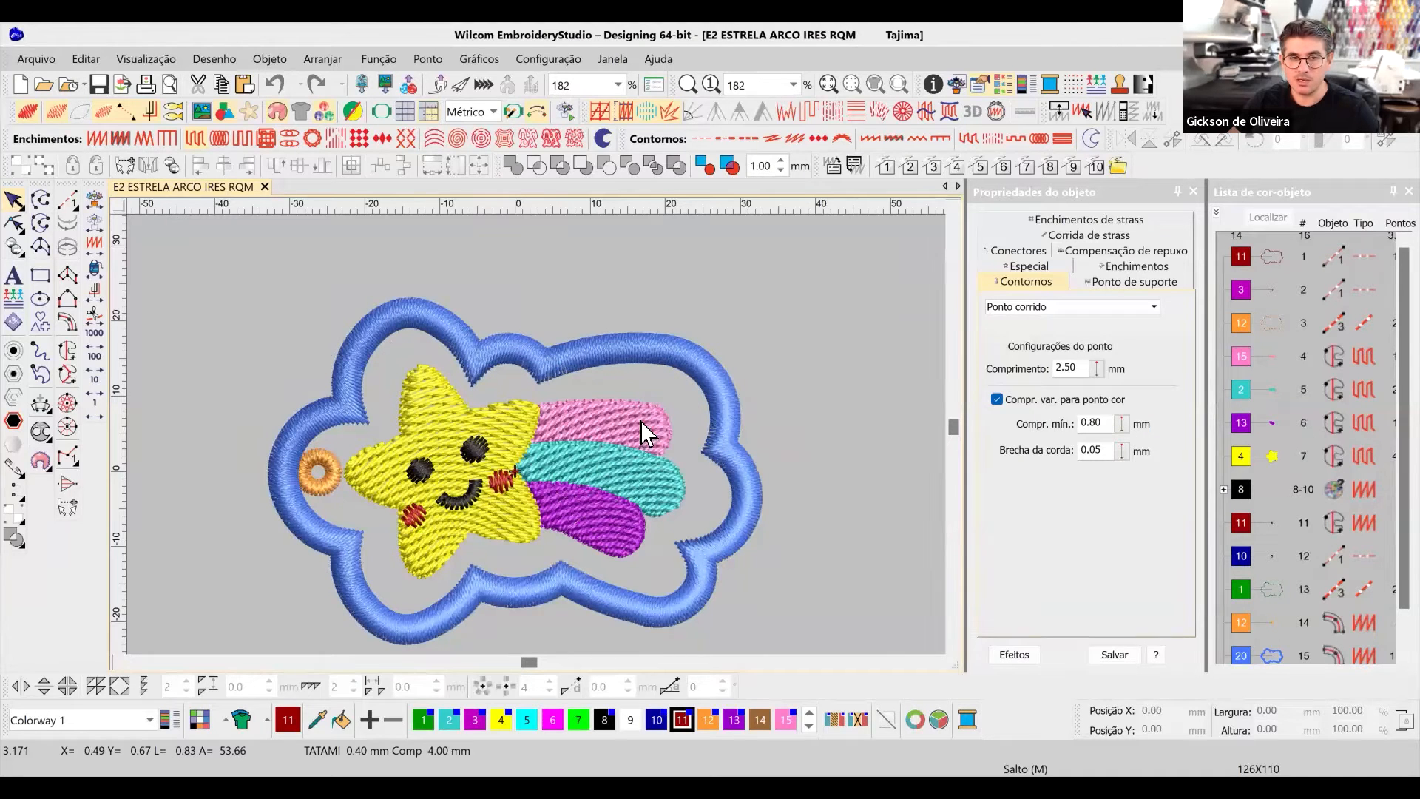
left_click(645, 362)
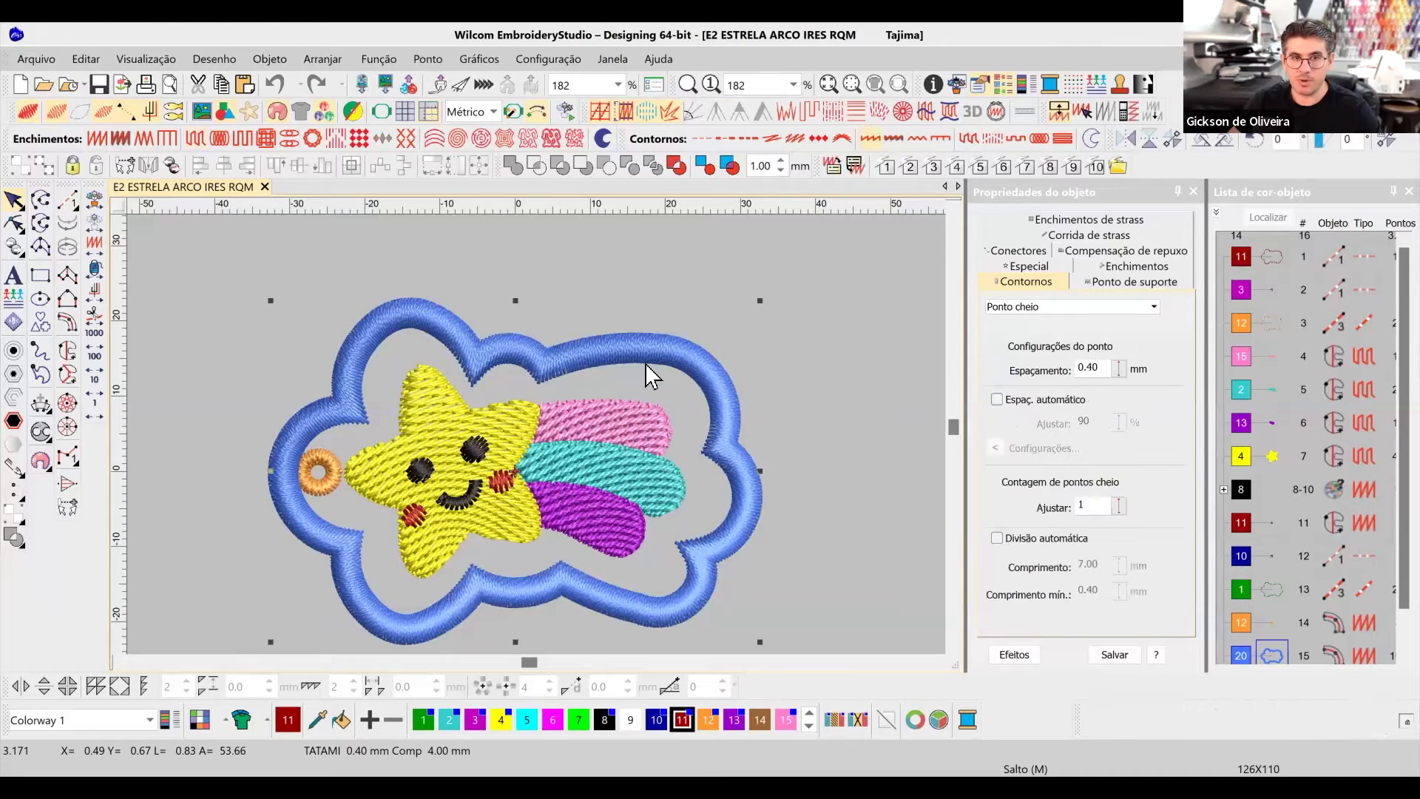
left_click(575, 295)
scroll(497, 385, "down", 4)
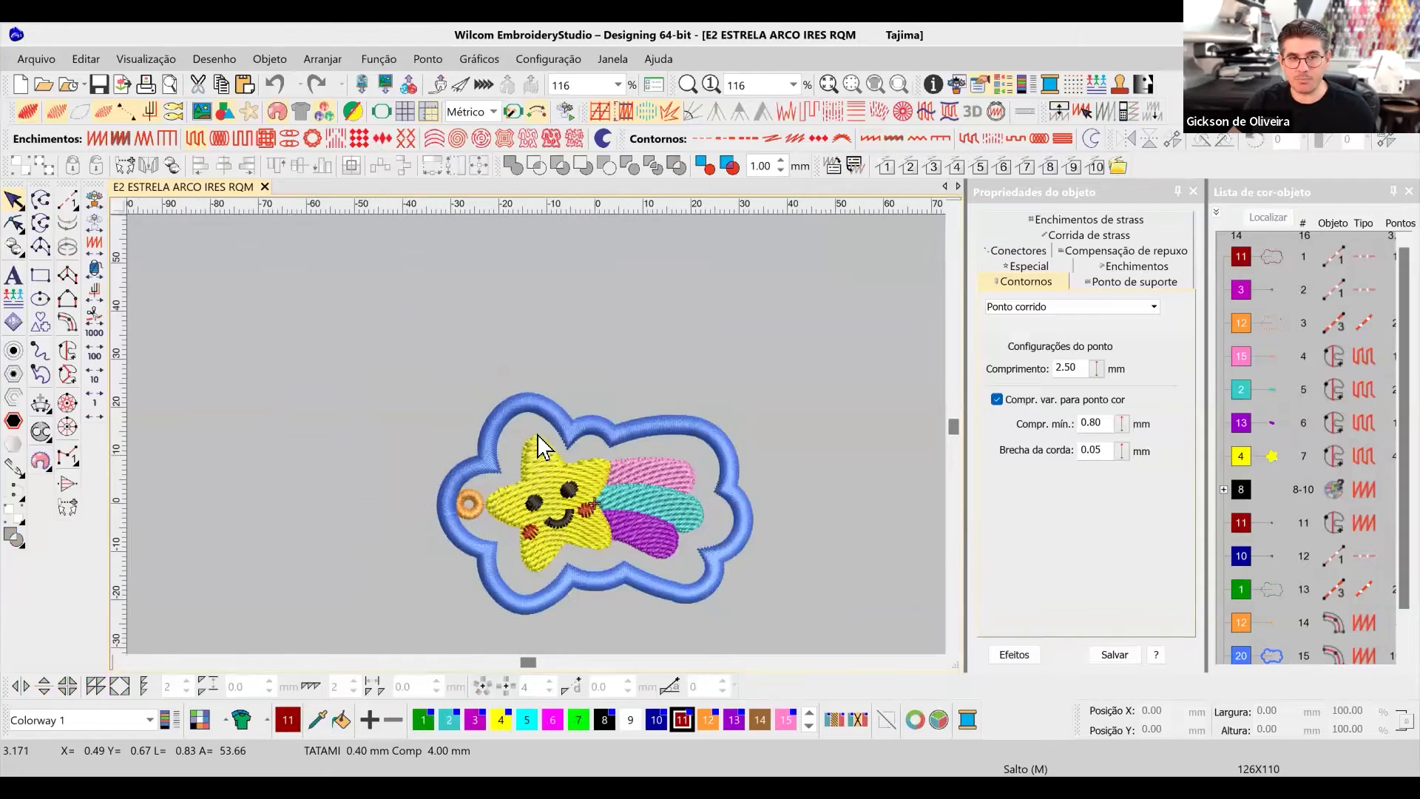
Copy the nine star, face and trail objects without the border, and place the duplicate about 72 mm to the right of the original.
left_click_drag(691, 560, 657, 544)
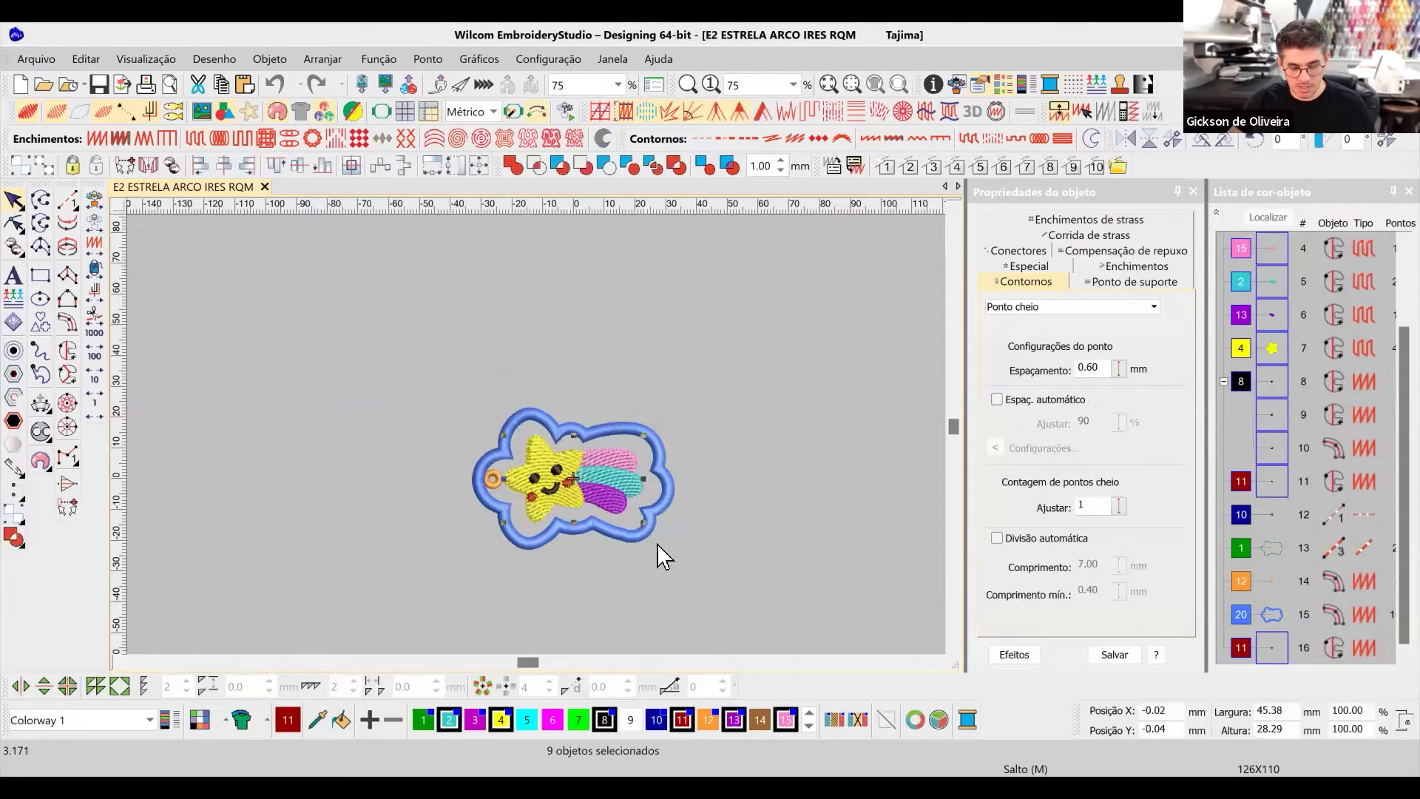
key("ctrl+c")
key("ctrl+v")
left_click_drag(616, 477, 838, 479)
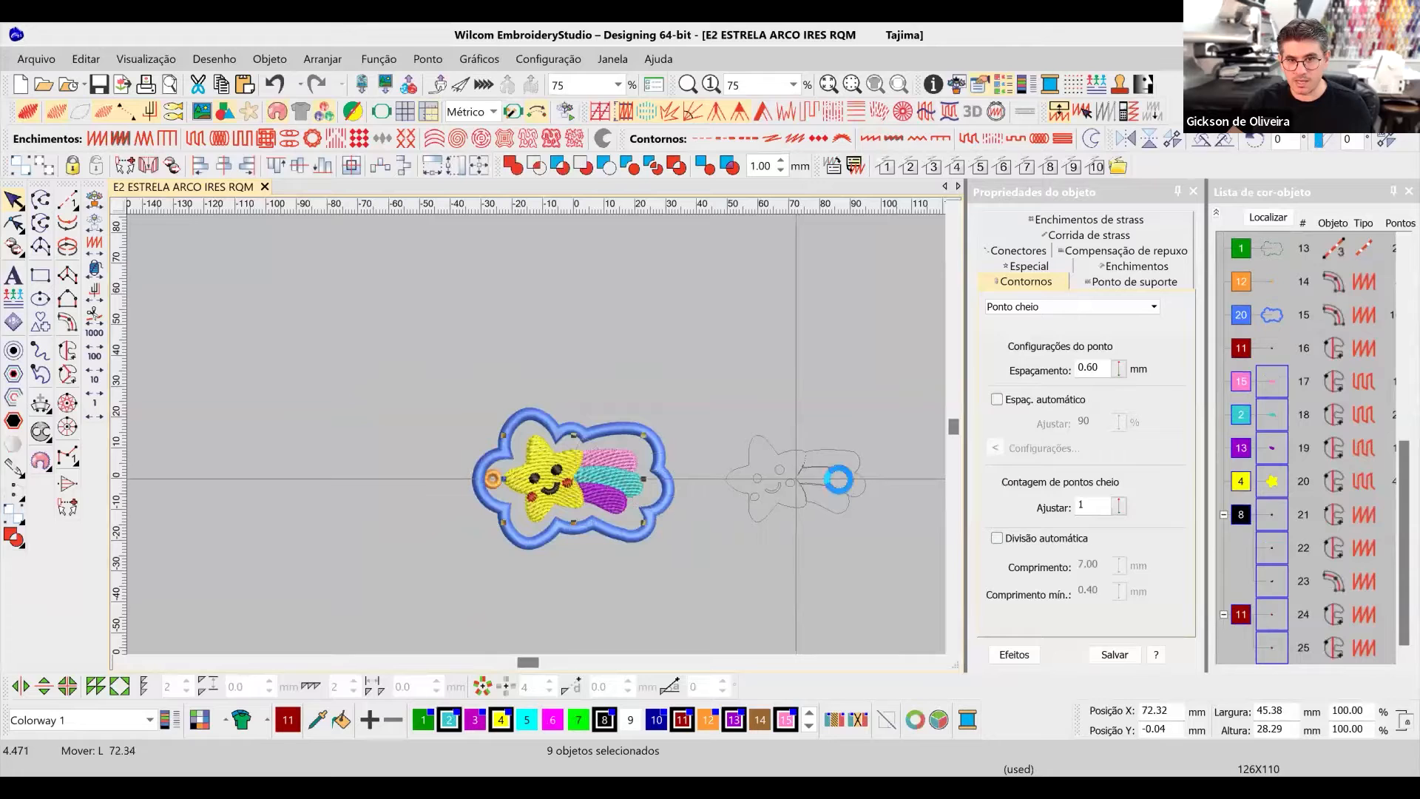
left_click(861, 545)
Examine the stitching of the star, face and coloured trail inside the bordered original, beside the borderless copy.
key("b")
left_click_drag(646, 393, 721, 499)
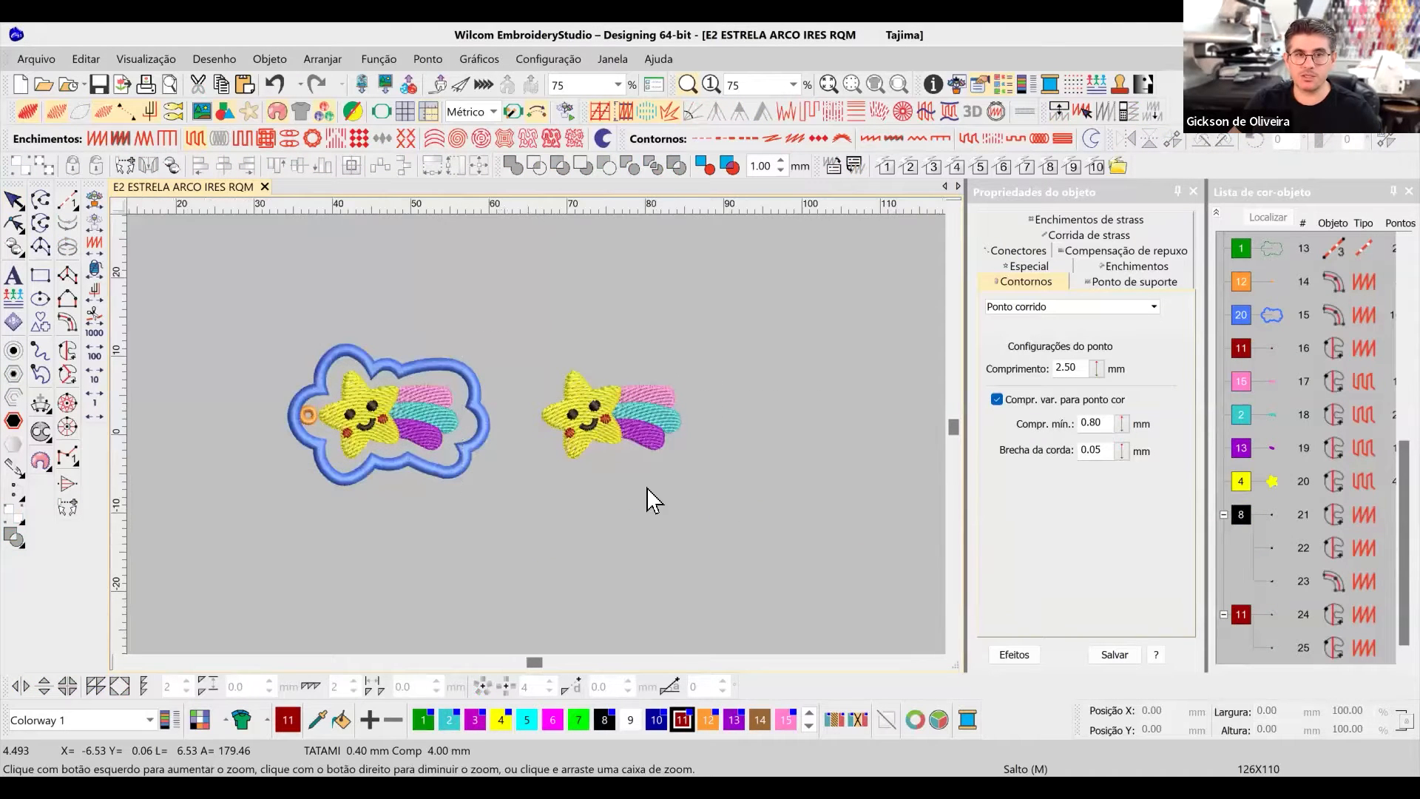
scroll(119, 663, "left", 10)
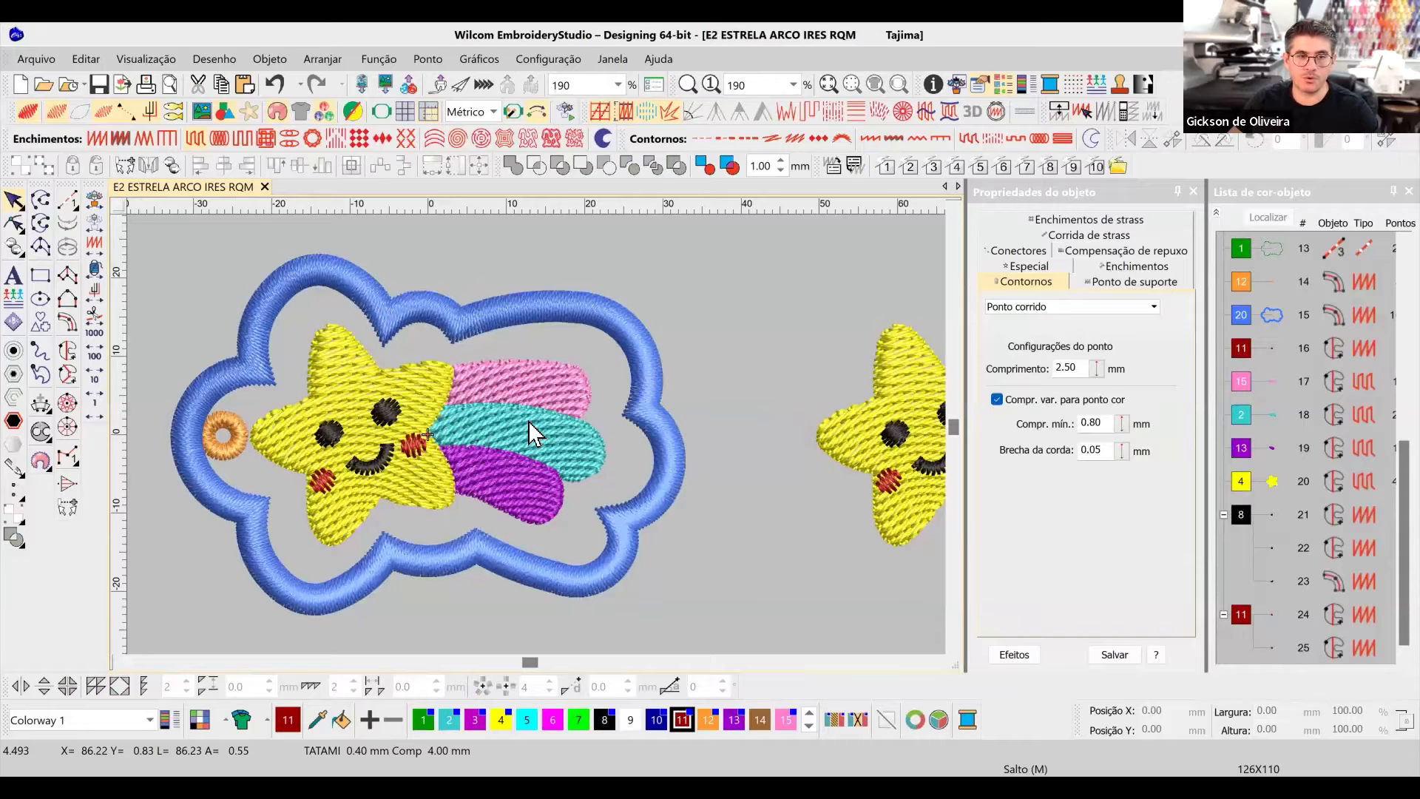
scroll(536, 433, "up", 1)
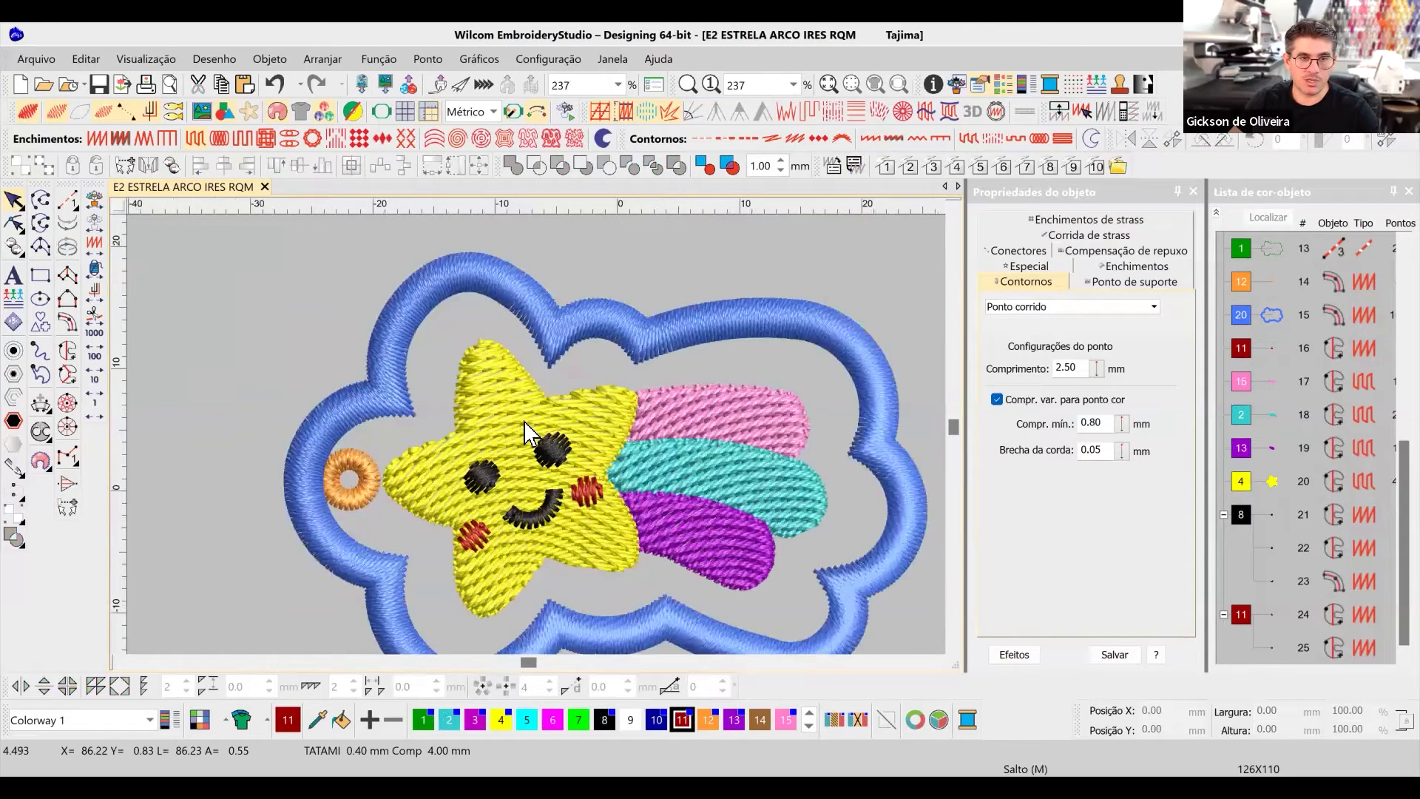
scroll(541, 434, "up", 1)
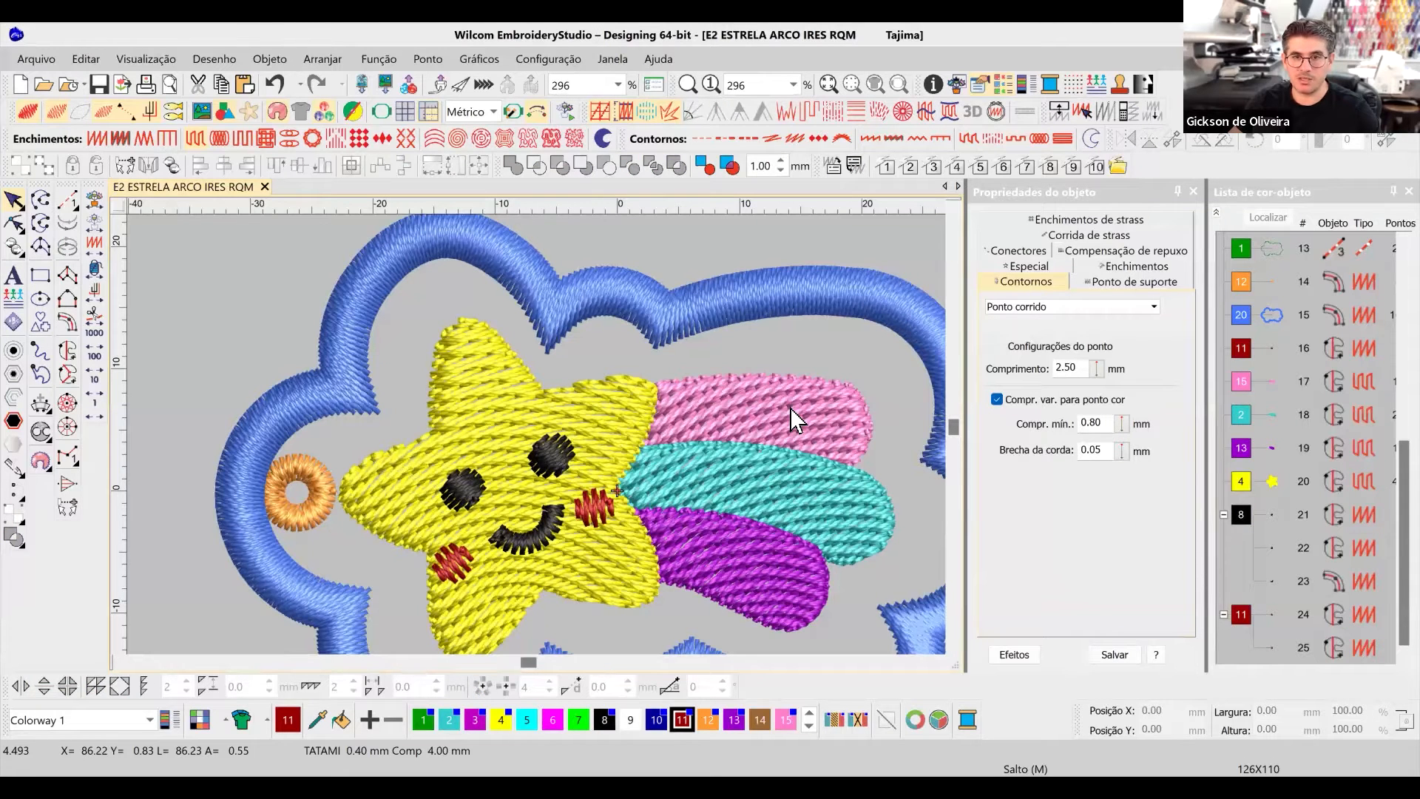
left_click(937, 662)
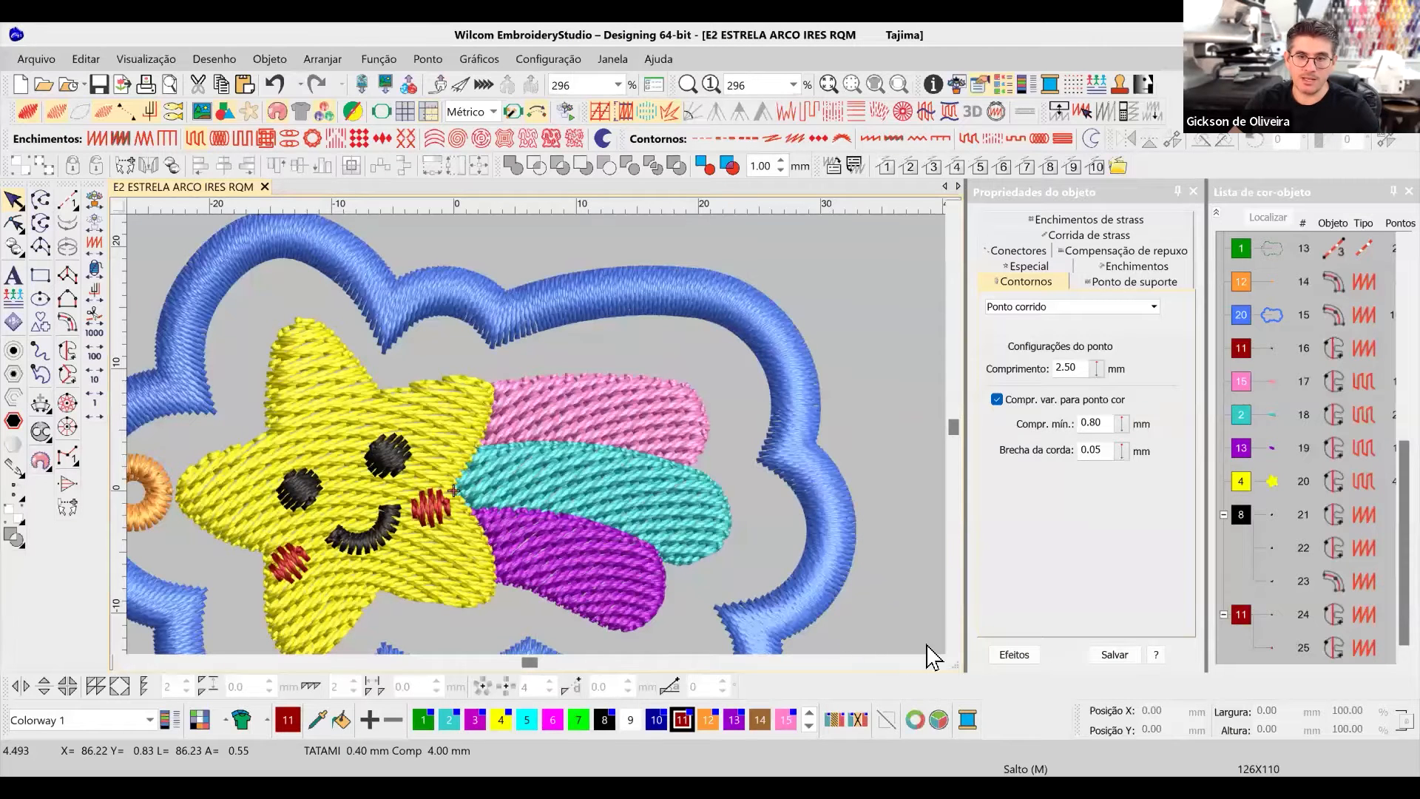
left_click(954, 648)
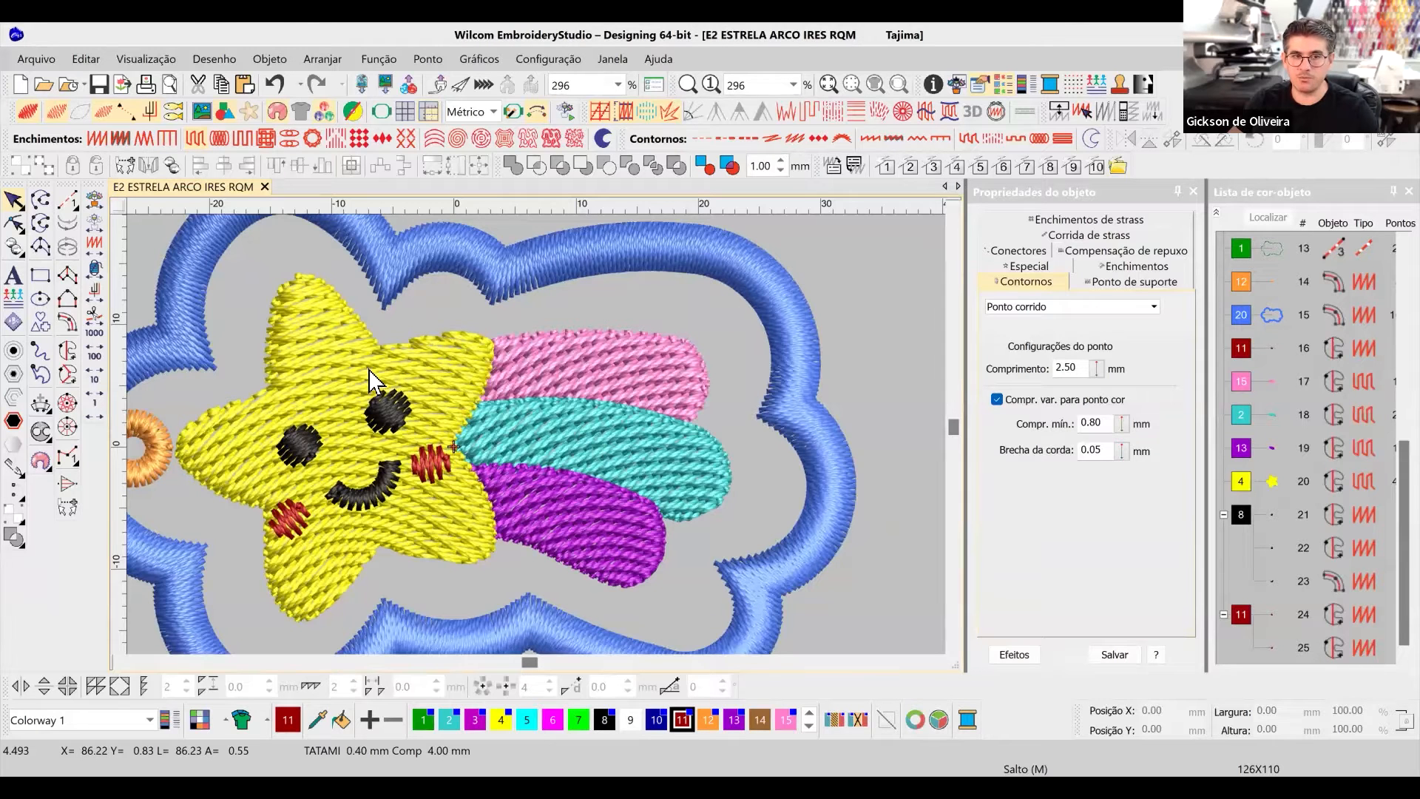
scroll(628, 424, "down", 2)
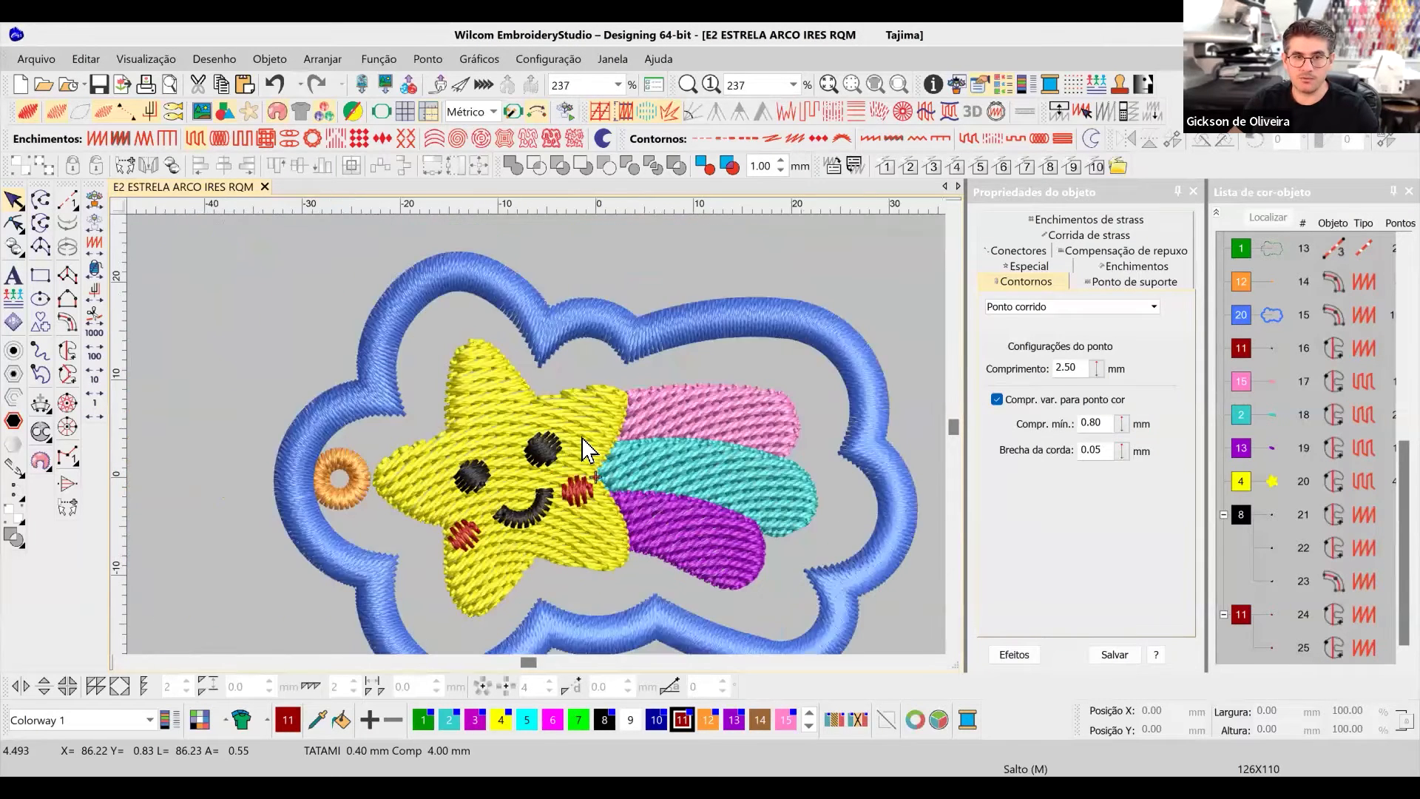
scroll(877, 470, "down", 1)
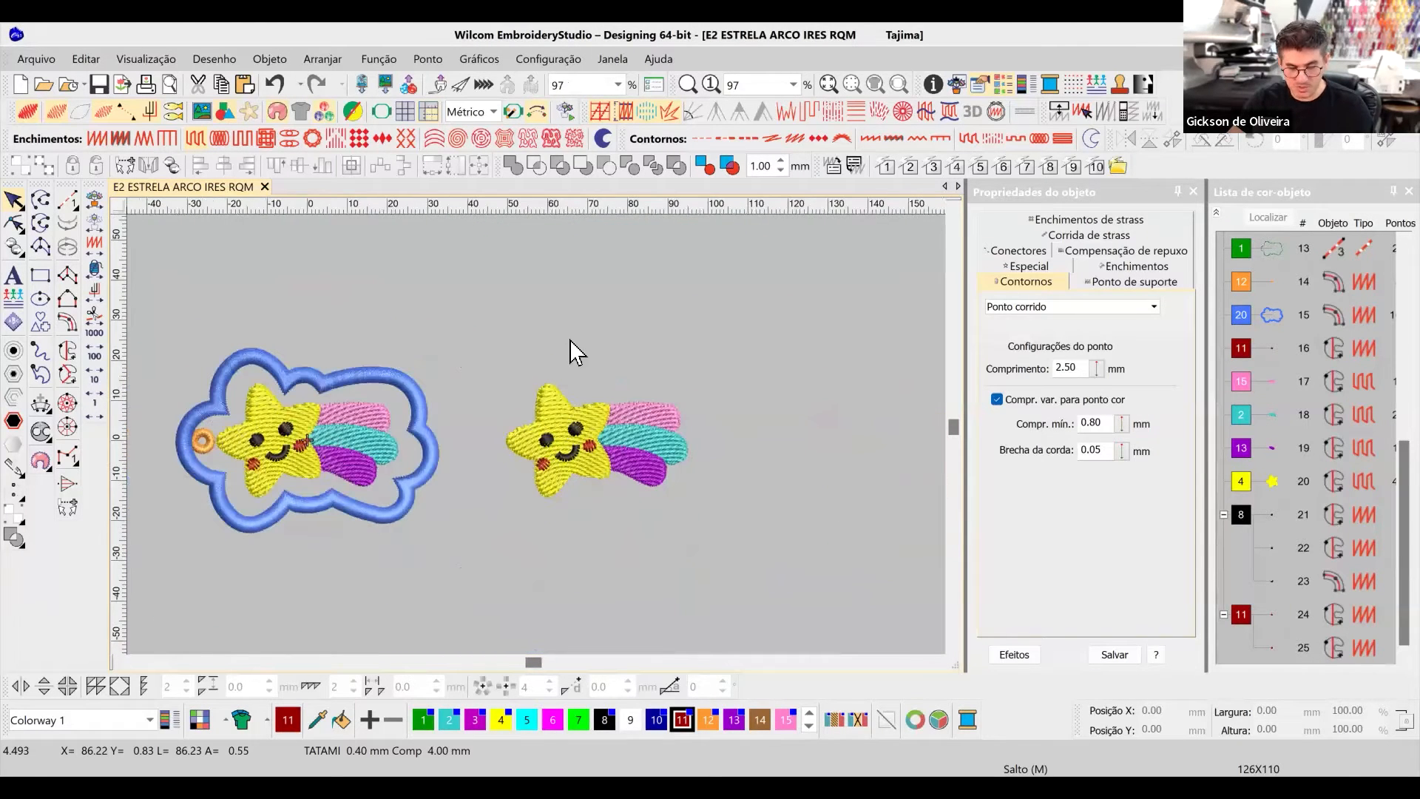
Delete the eyes, mouth and cheeks from the borderless copy of the star.
key("b")
left_click_drag(485, 355, 732, 522)
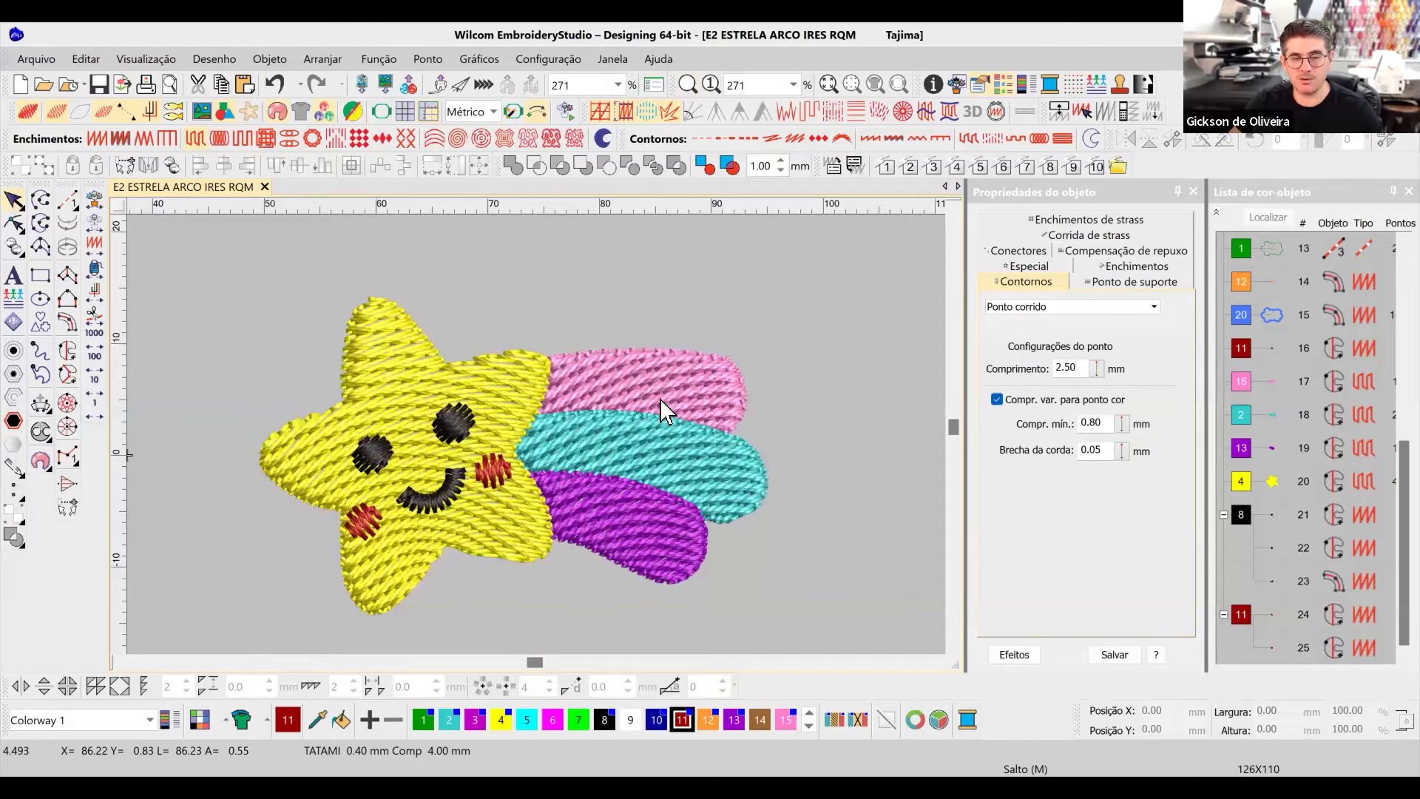
left_click_drag(238, 349, 526, 557)
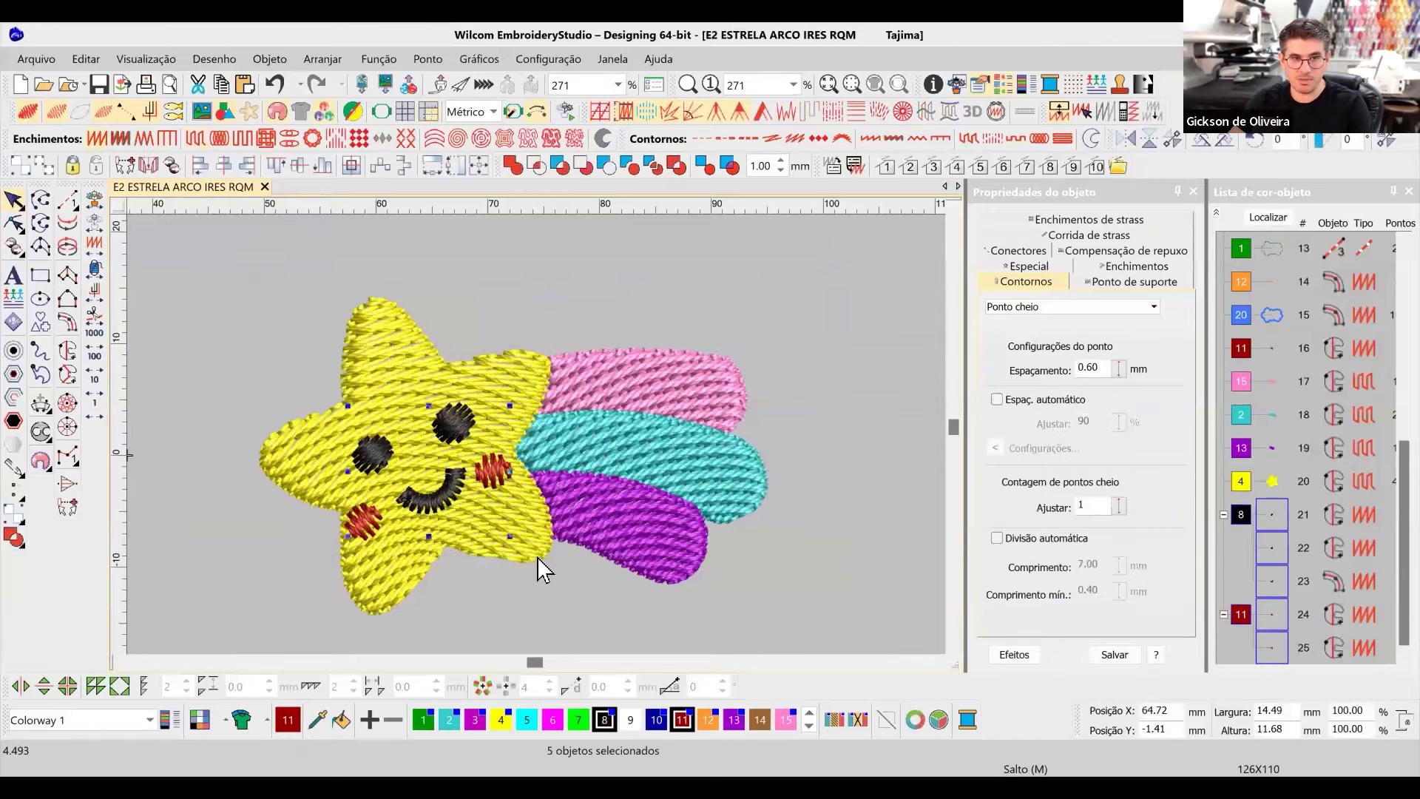
key("Delete")
Turn off the realistic stitch view and reshape the copy's pink stripe, adding an outline point on its edge beside the star.
left_click(574, 462)
key("t")
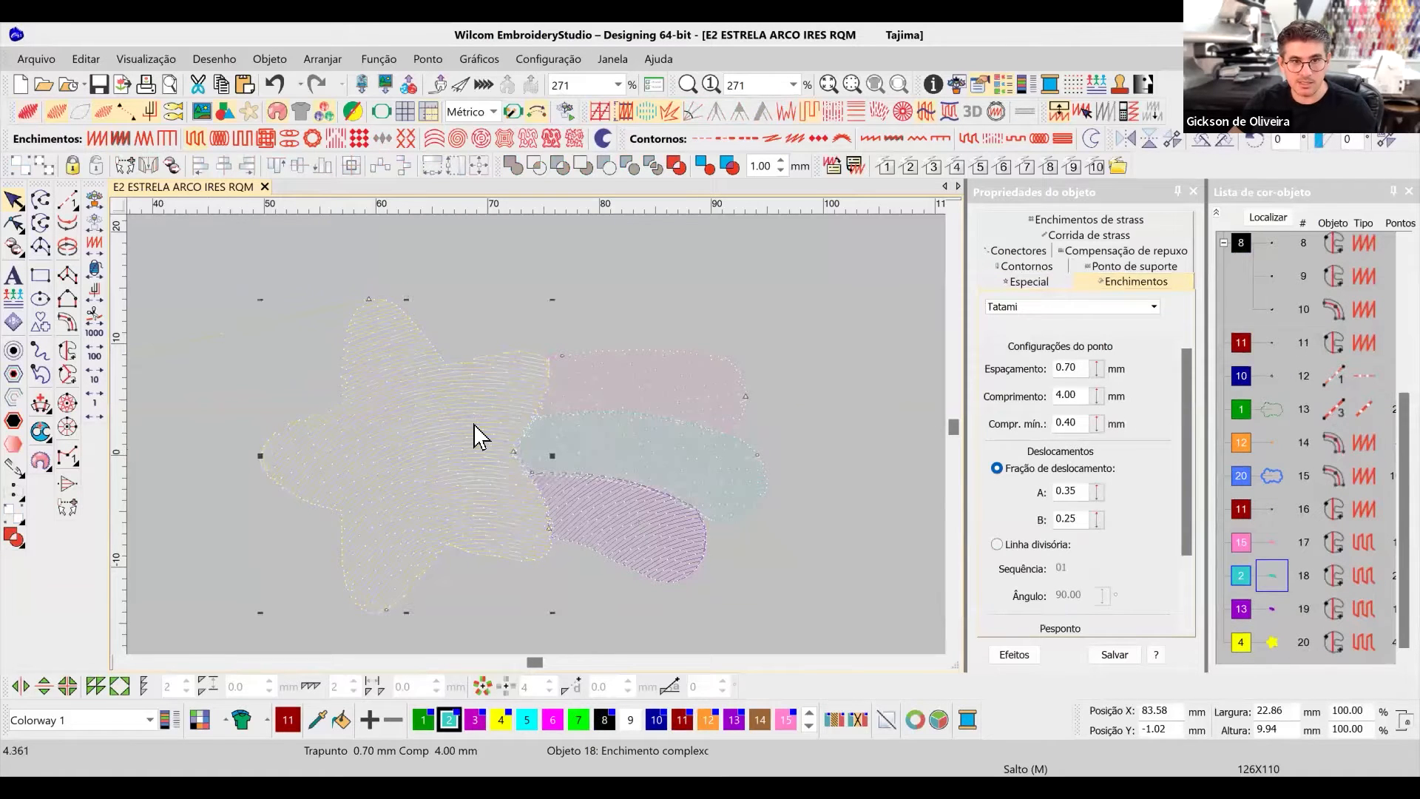
left_click(574, 411)
key("b")
left_click_drag(386, 312, 777, 590)
key("h")
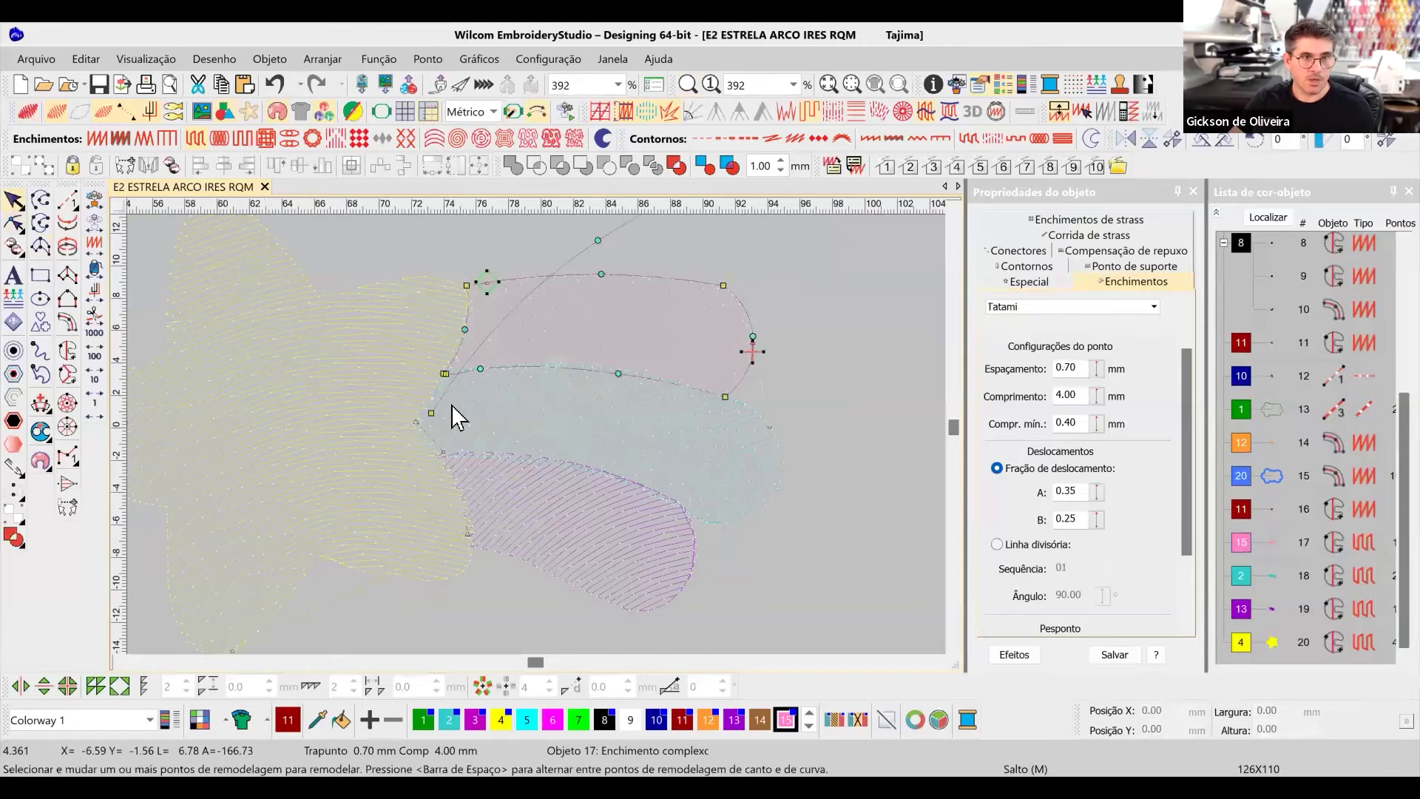
left_click(461, 343)
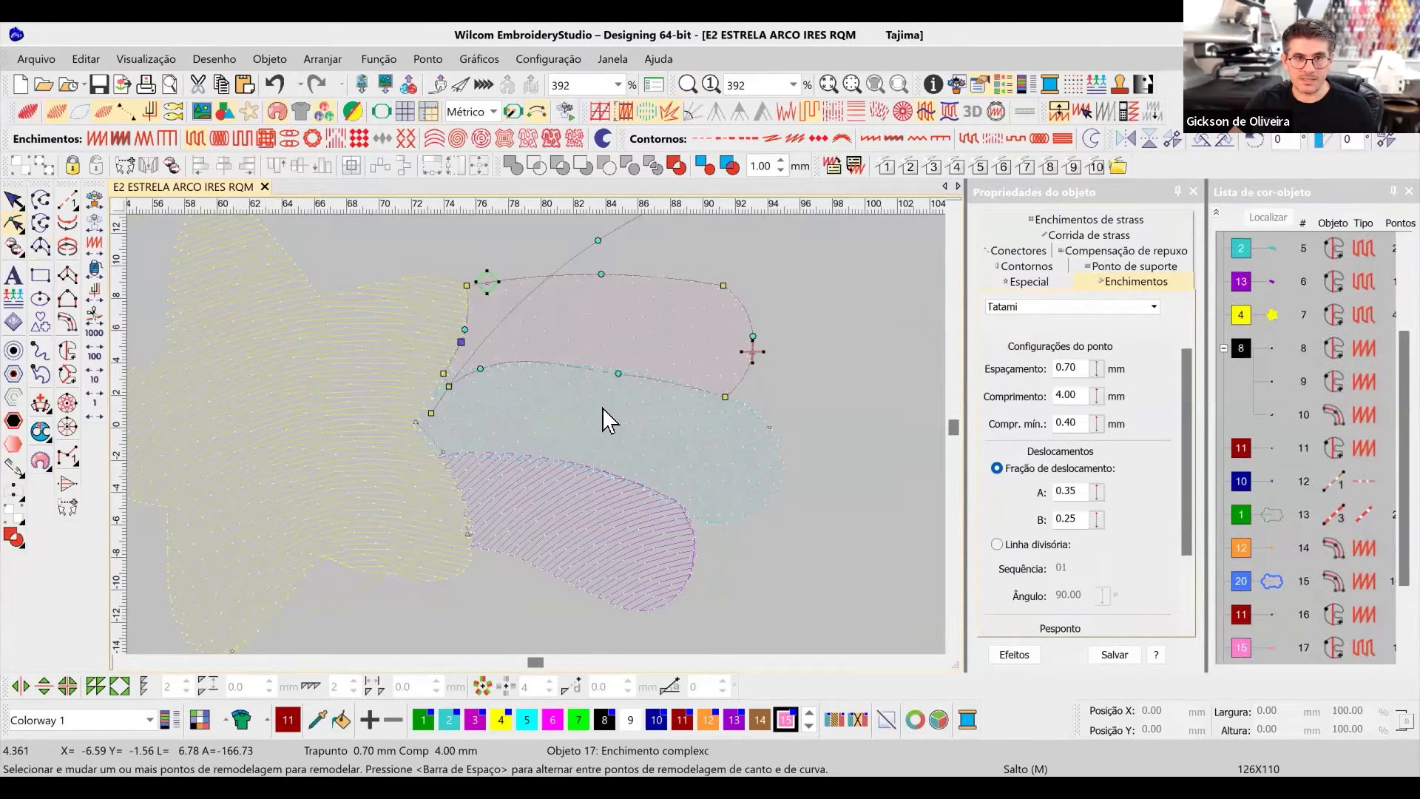
left_click_drag(640, 337, 469, 409)
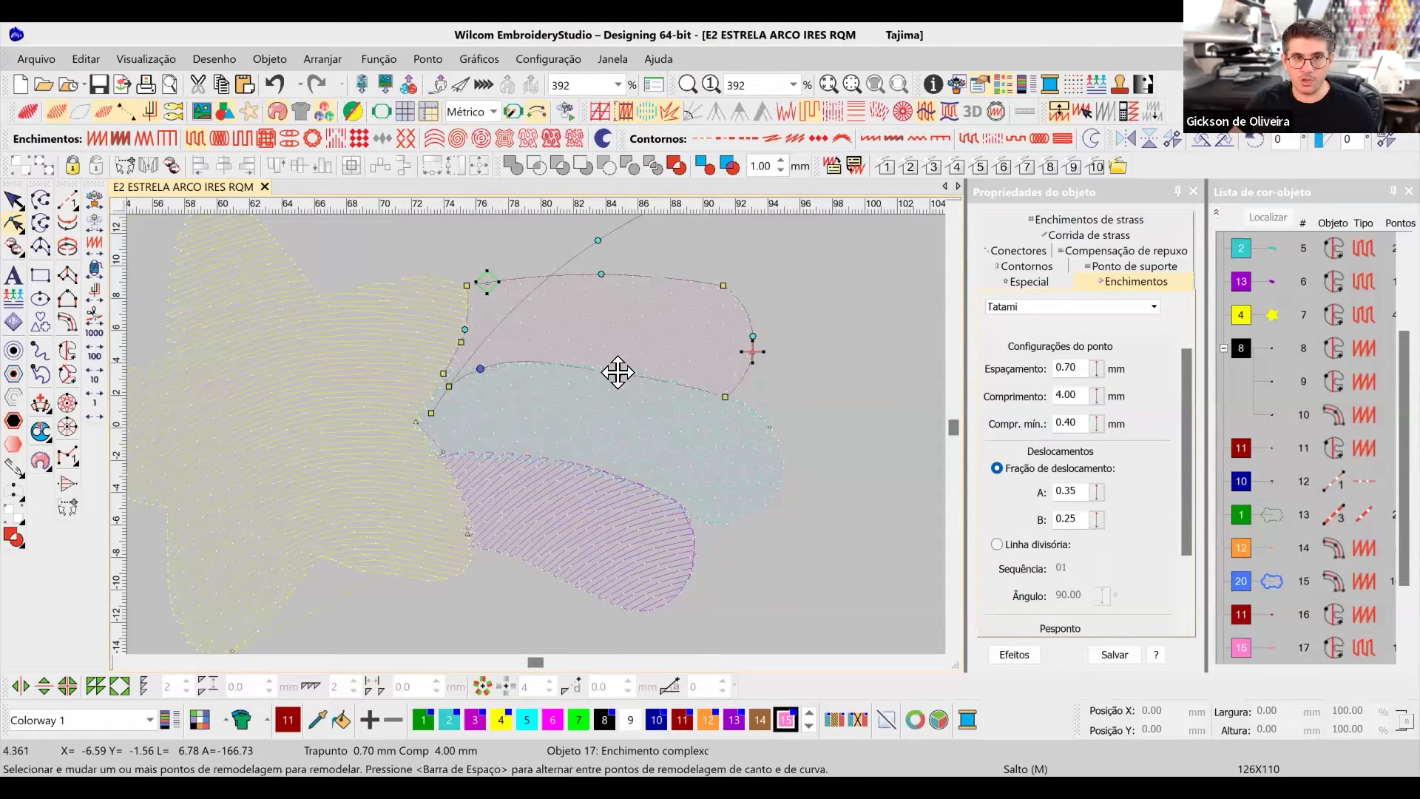
Move the pink stripe's lower edge down over the teal stripe, and extend the purple stripe's inner end into the star.
left_click(596, 482)
mouse_move(363, 412)
left_mouse_down()
mouse_move(672, 495)
mouse_move(596, 448)
left_mouse_up()
left_click_drag(341, 412, 490, 549)
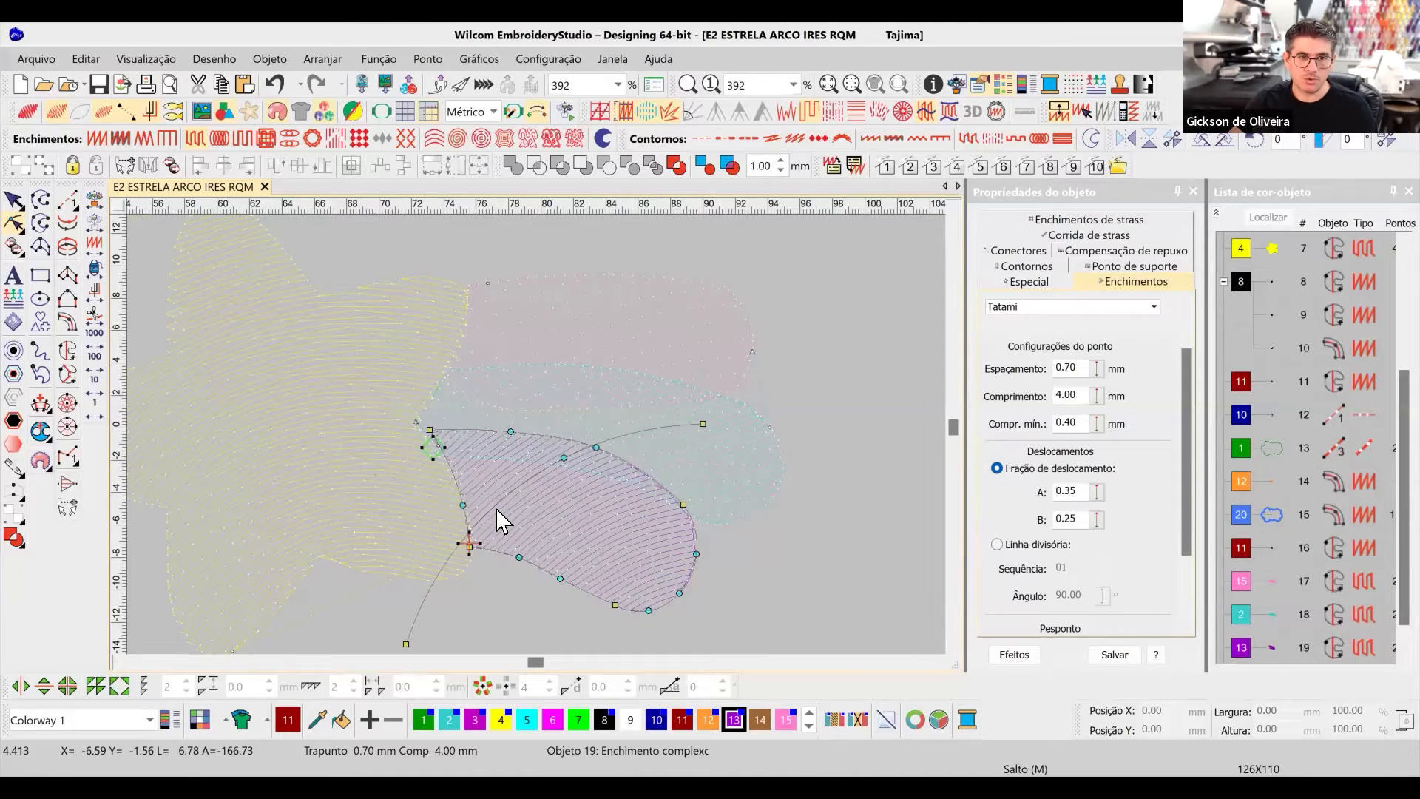
left_click(428, 501)
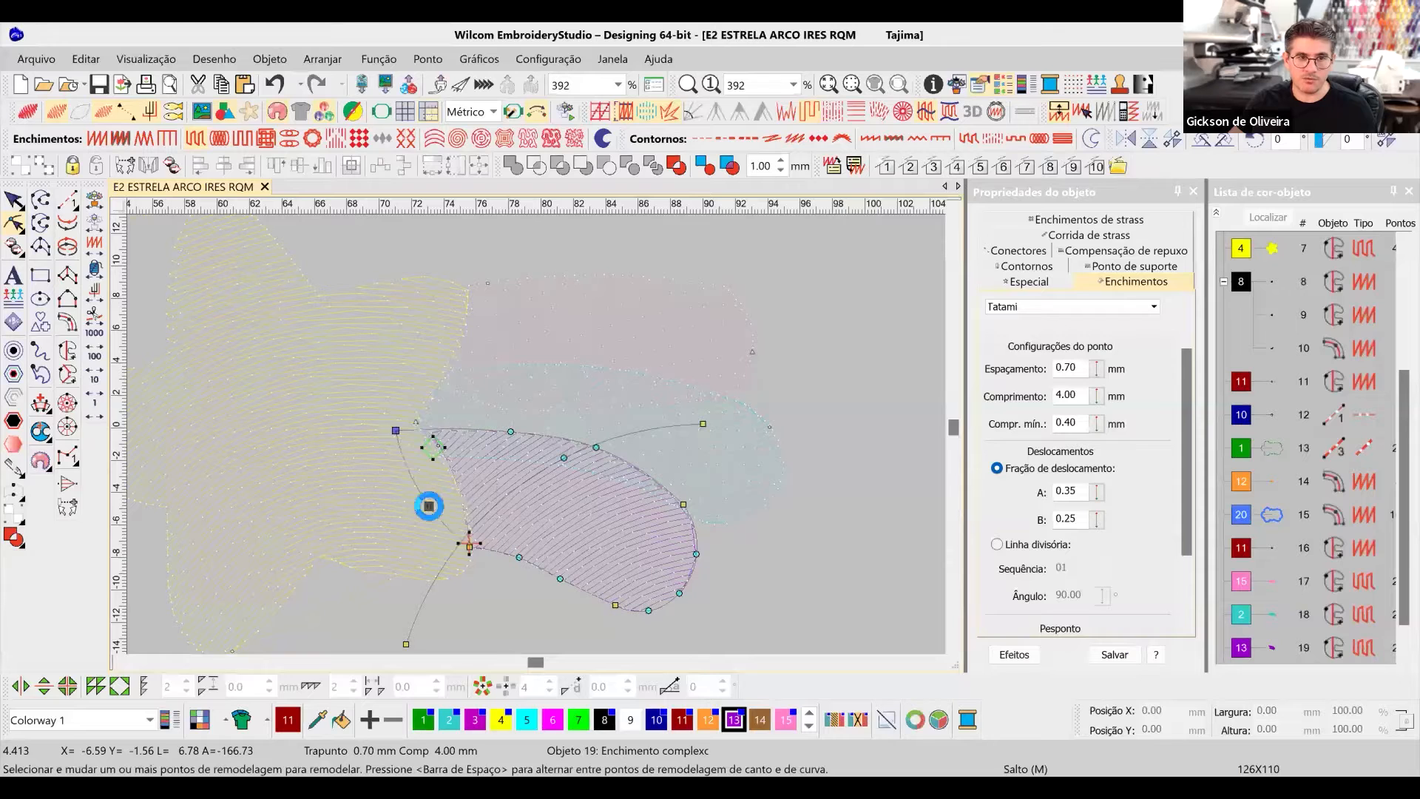
Extend the inner end of the copy's pink stripe into the star by shifting its edge points, and finish reshaping.
left_click(548, 278)
left_click_drag(387, 336, 710, 451)
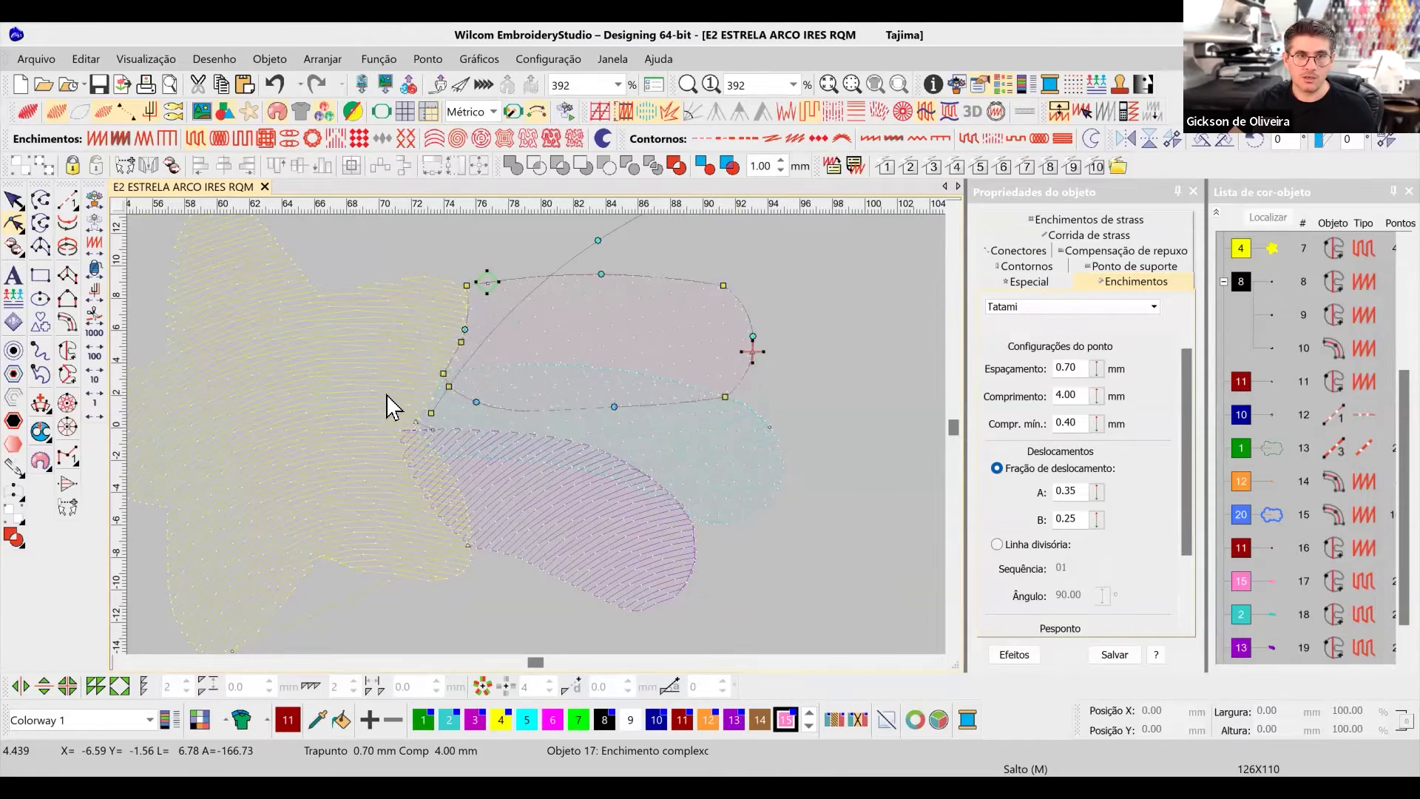
left_click_drag(448, 386, 420, 387)
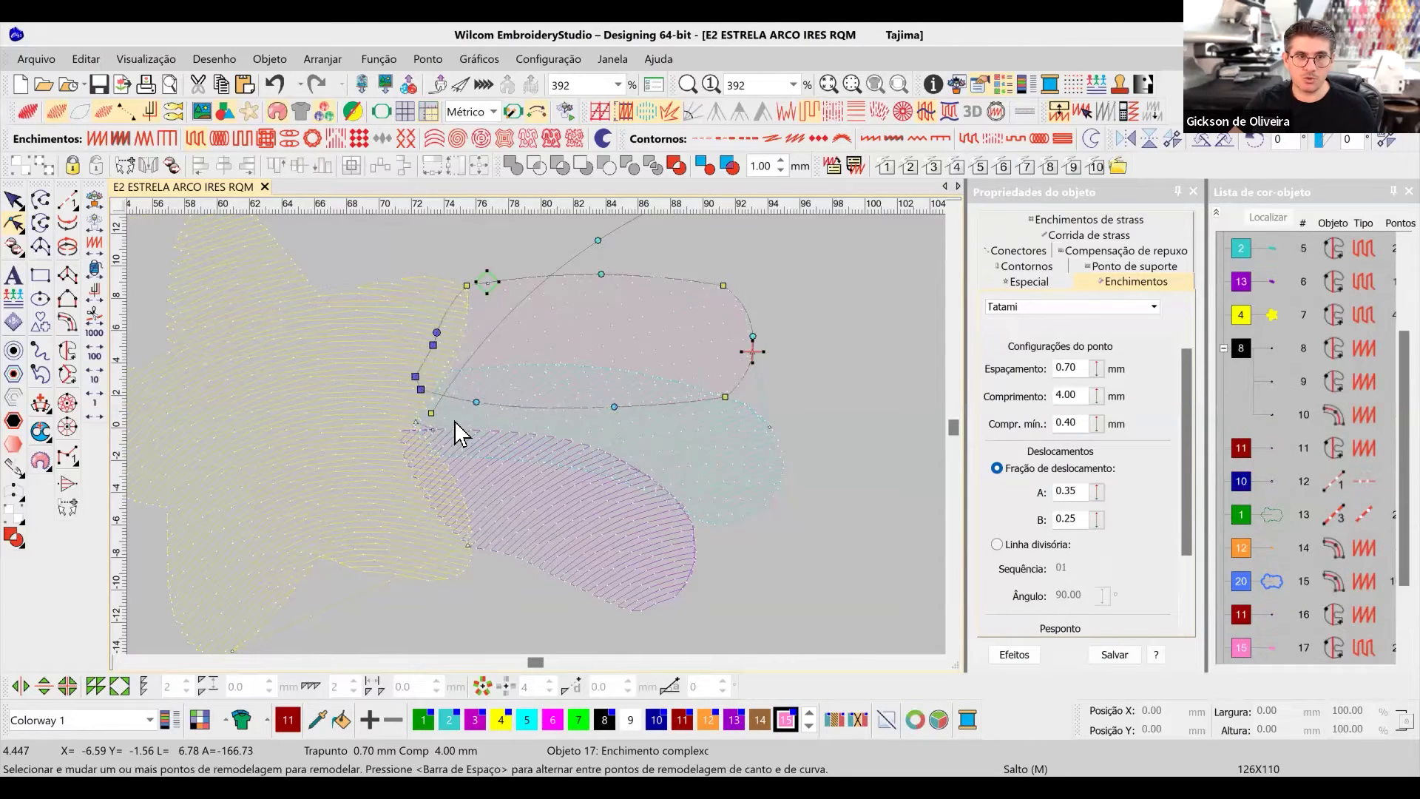
left_click(371, 415)
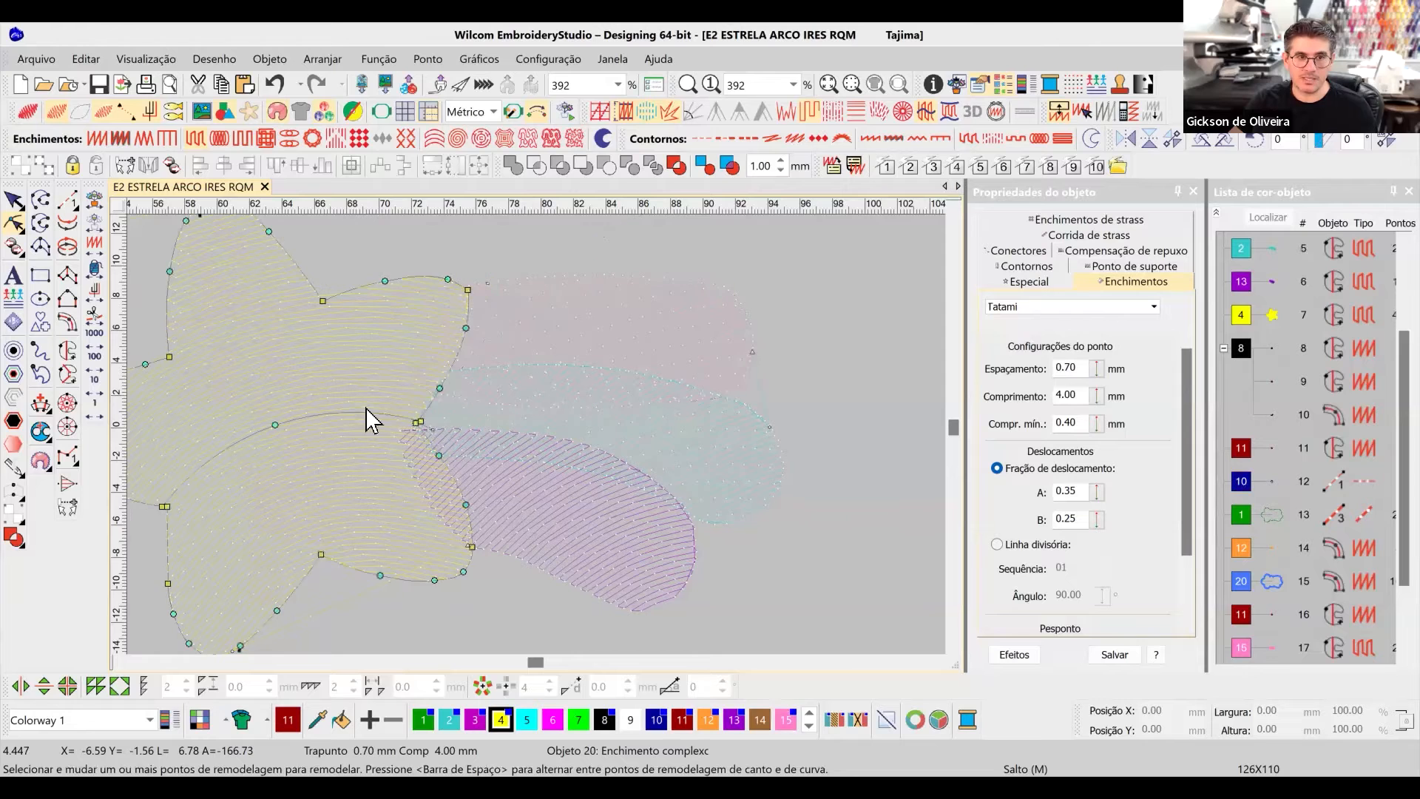
left_click(17, 206)
left_click(795, 302)
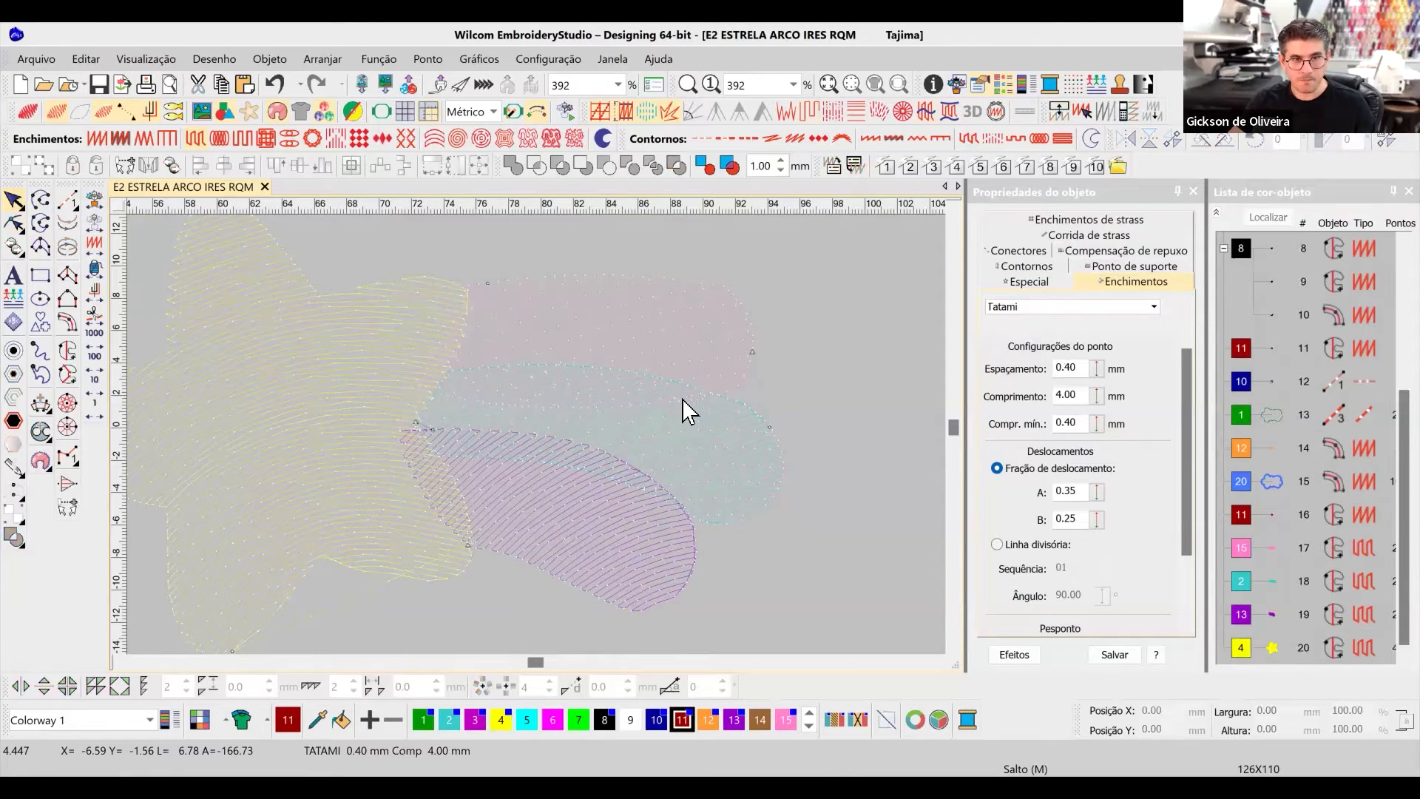
Weld the pink, teal and purple stripes with the star into one shape, and check it in the realistic stitch view.
left_click(536, 336)
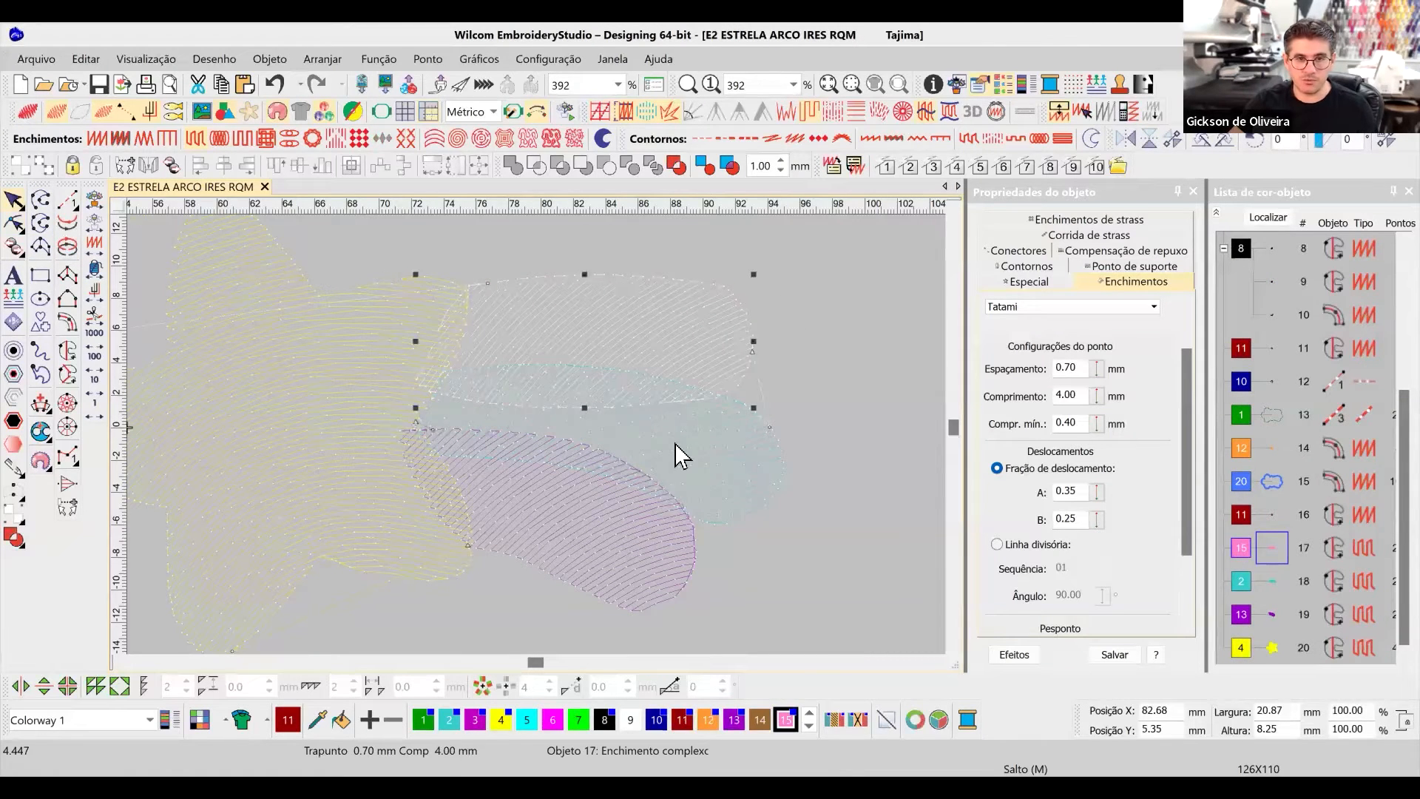
left_click(584, 490, "ctrl")
left_click(641, 429, "ctrl")
left_click(367, 400, "ctrl")
left_click(511, 167)
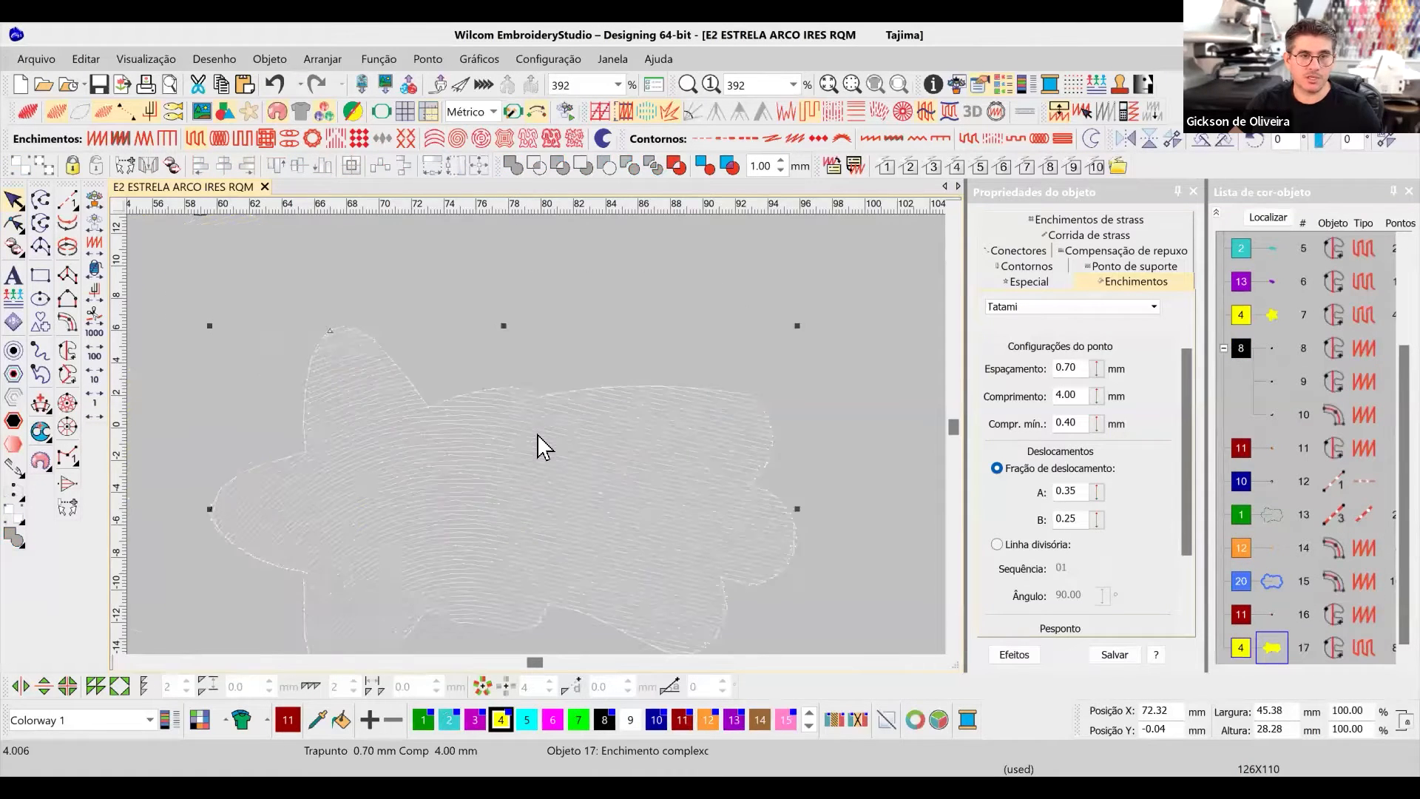
left_click(27, 111)
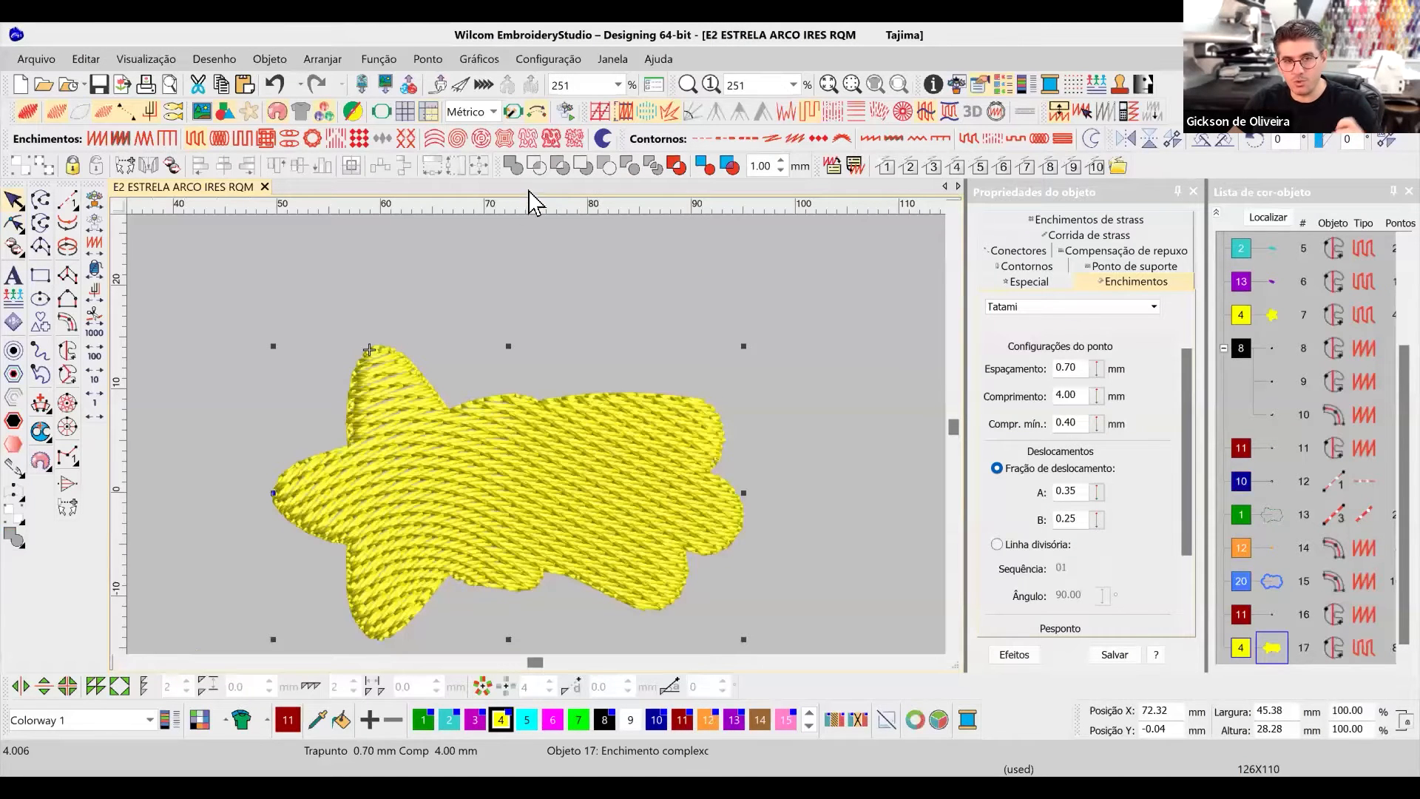
left_click(798, 487)
left_click(630, 492)
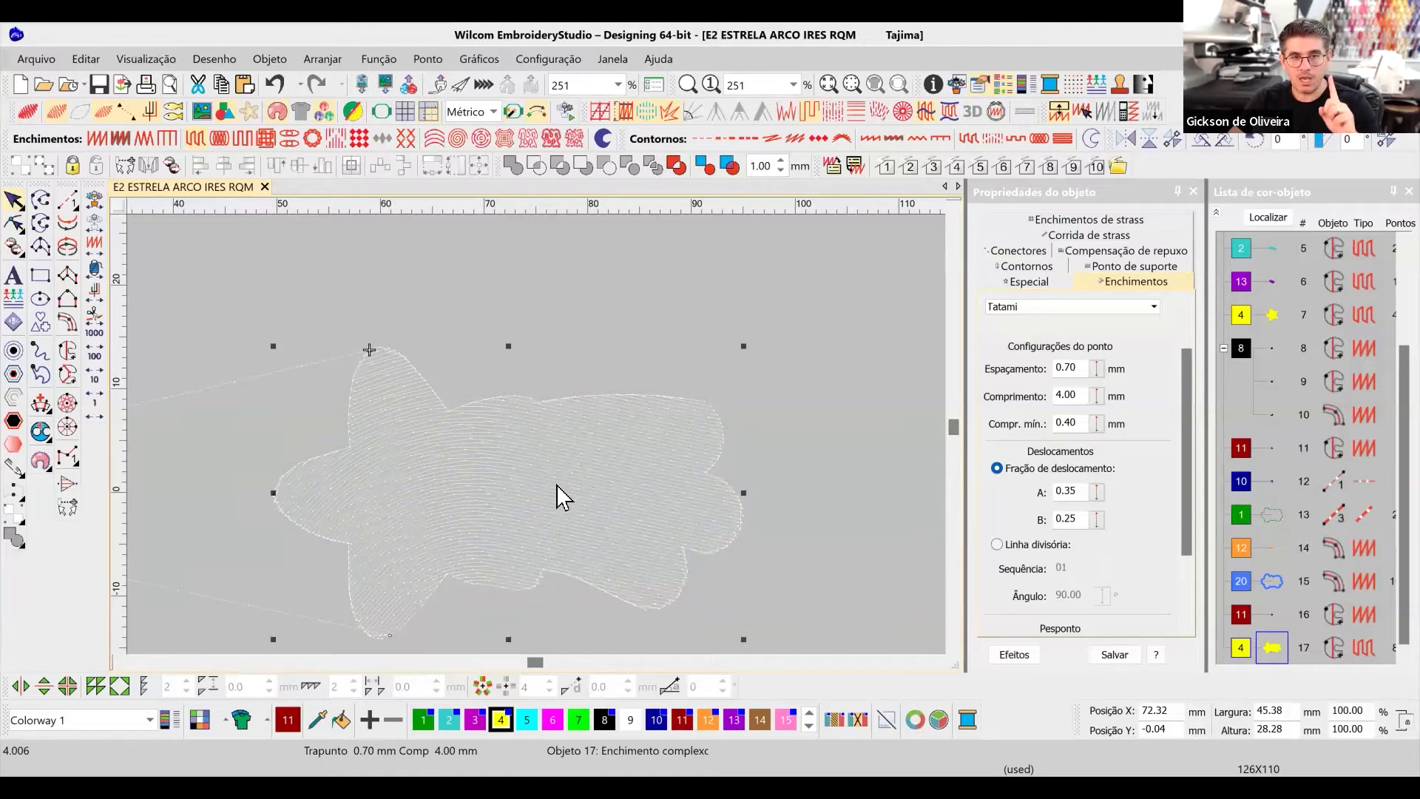
Create one simple offset of the welded shape at 3.00 mm spacing, with Coluna C cheio as the object type.
left_click(13, 353)
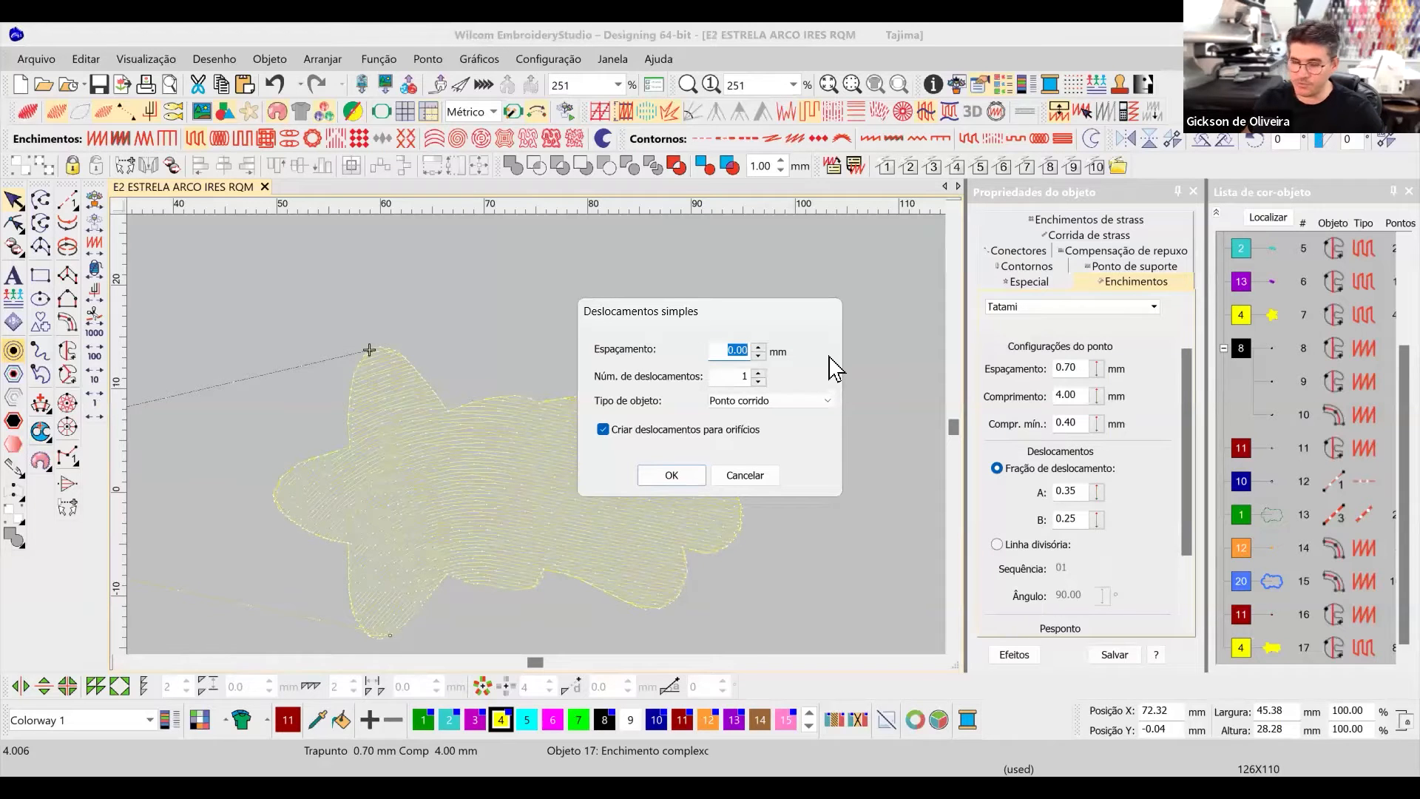
type("3.")
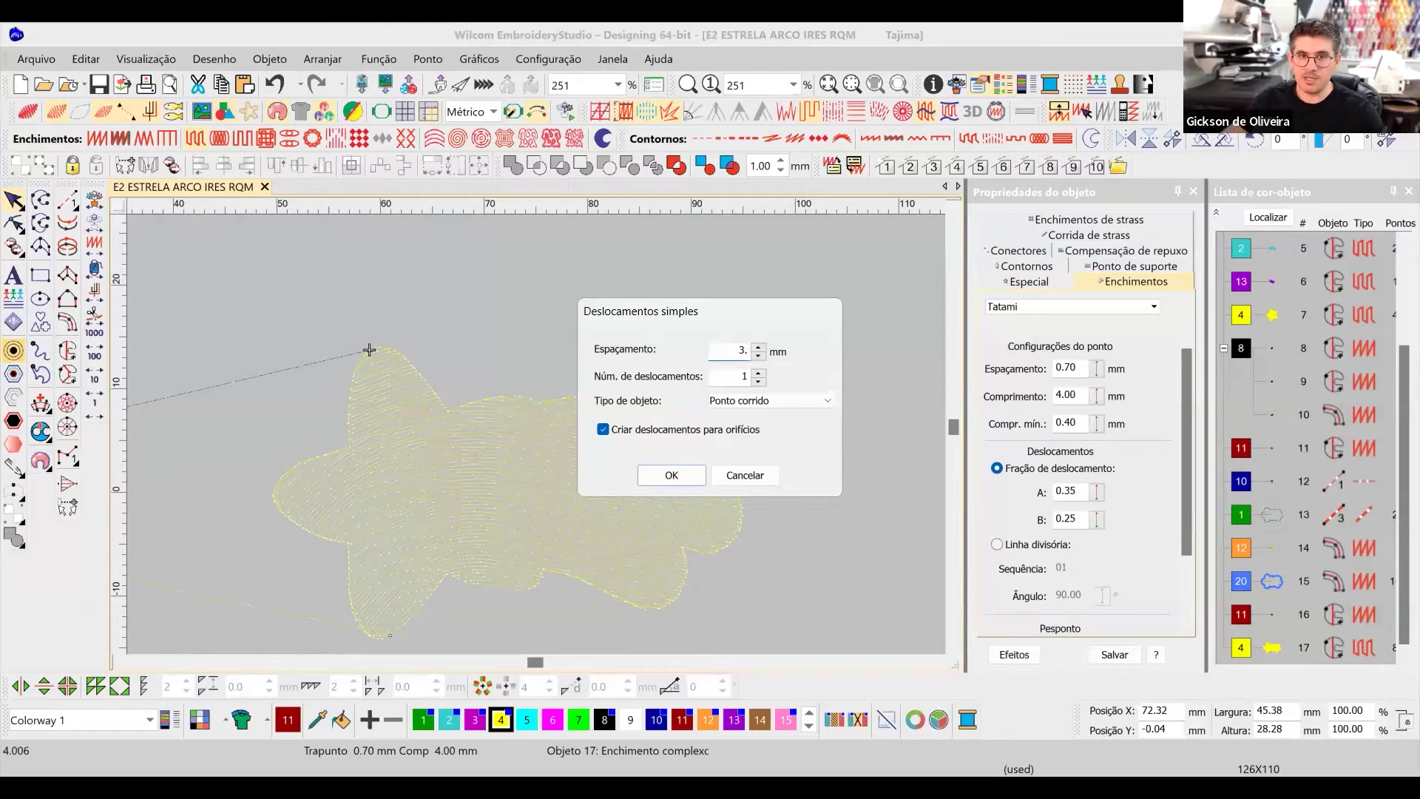
left_click(756, 404)
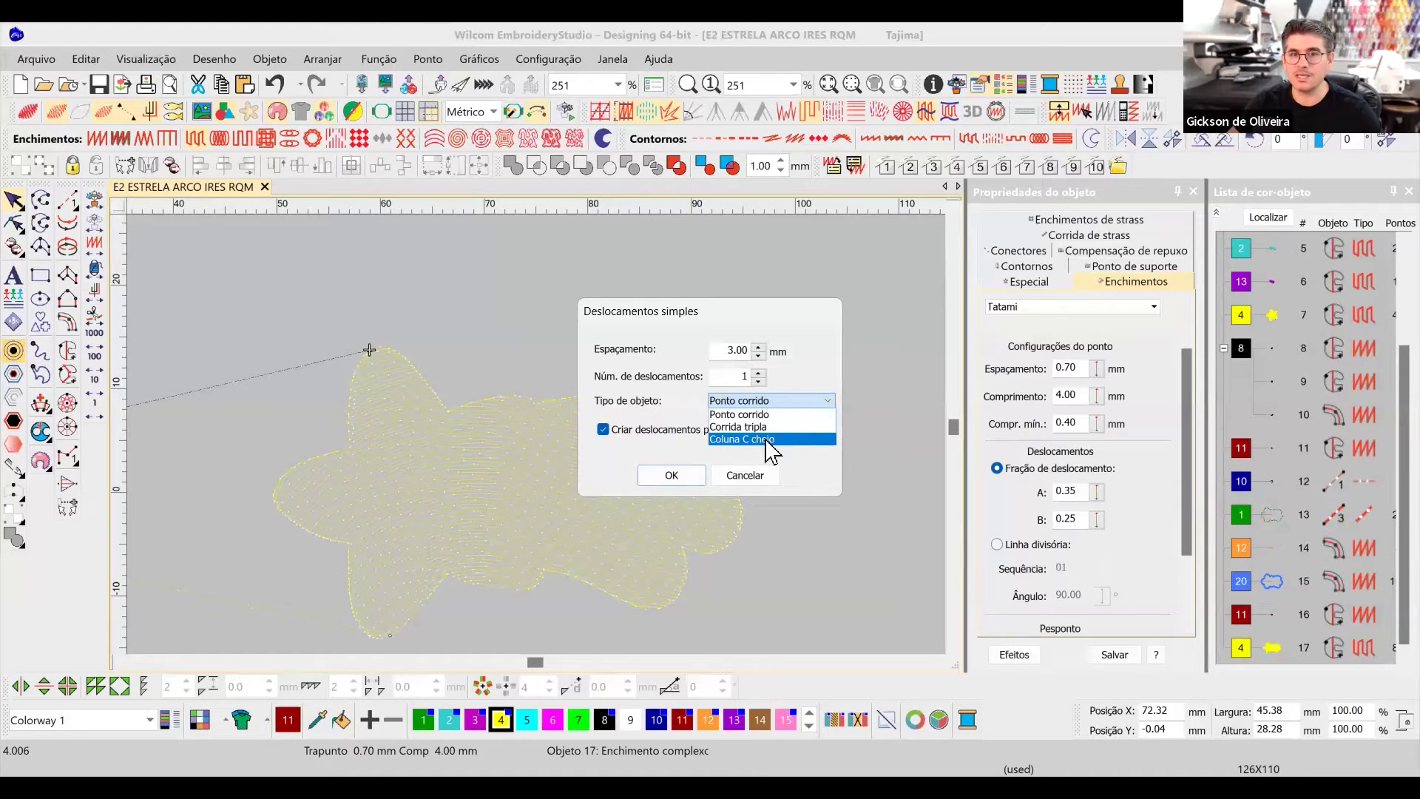
left_click(763, 581)
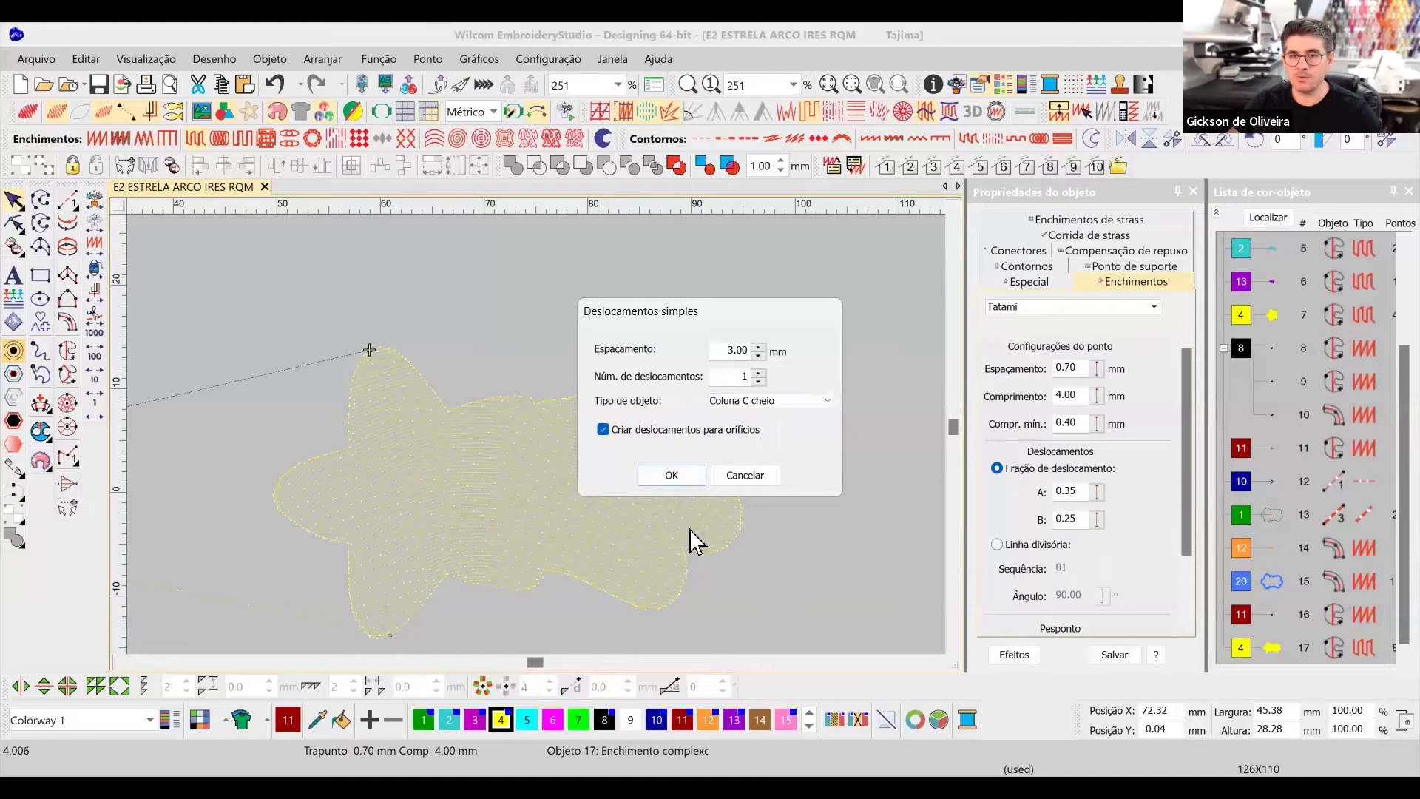
left_click(676, 484)
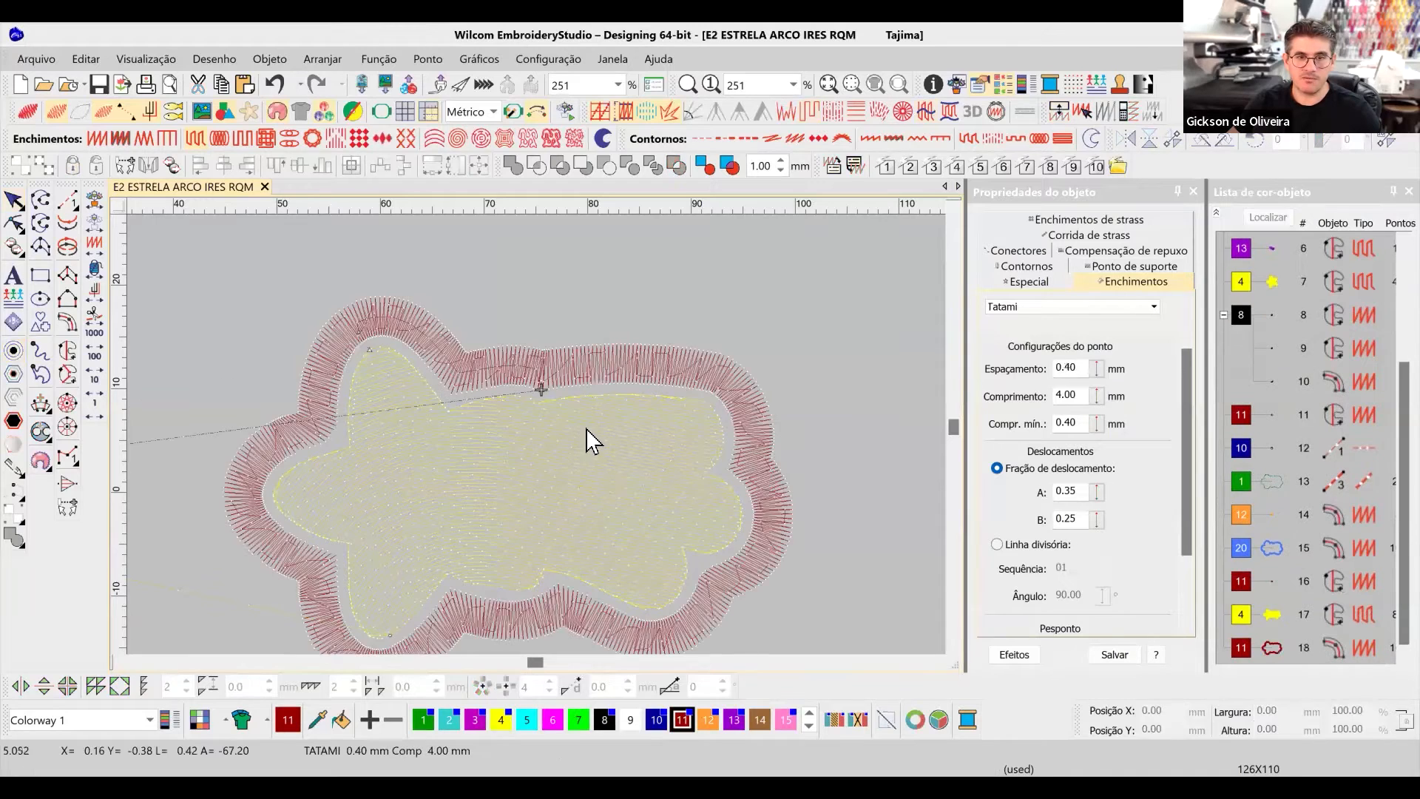
Compare the red border with the original's blue border, and turn the realistic stitch view on.
scroll(535, 435, "down", 3)
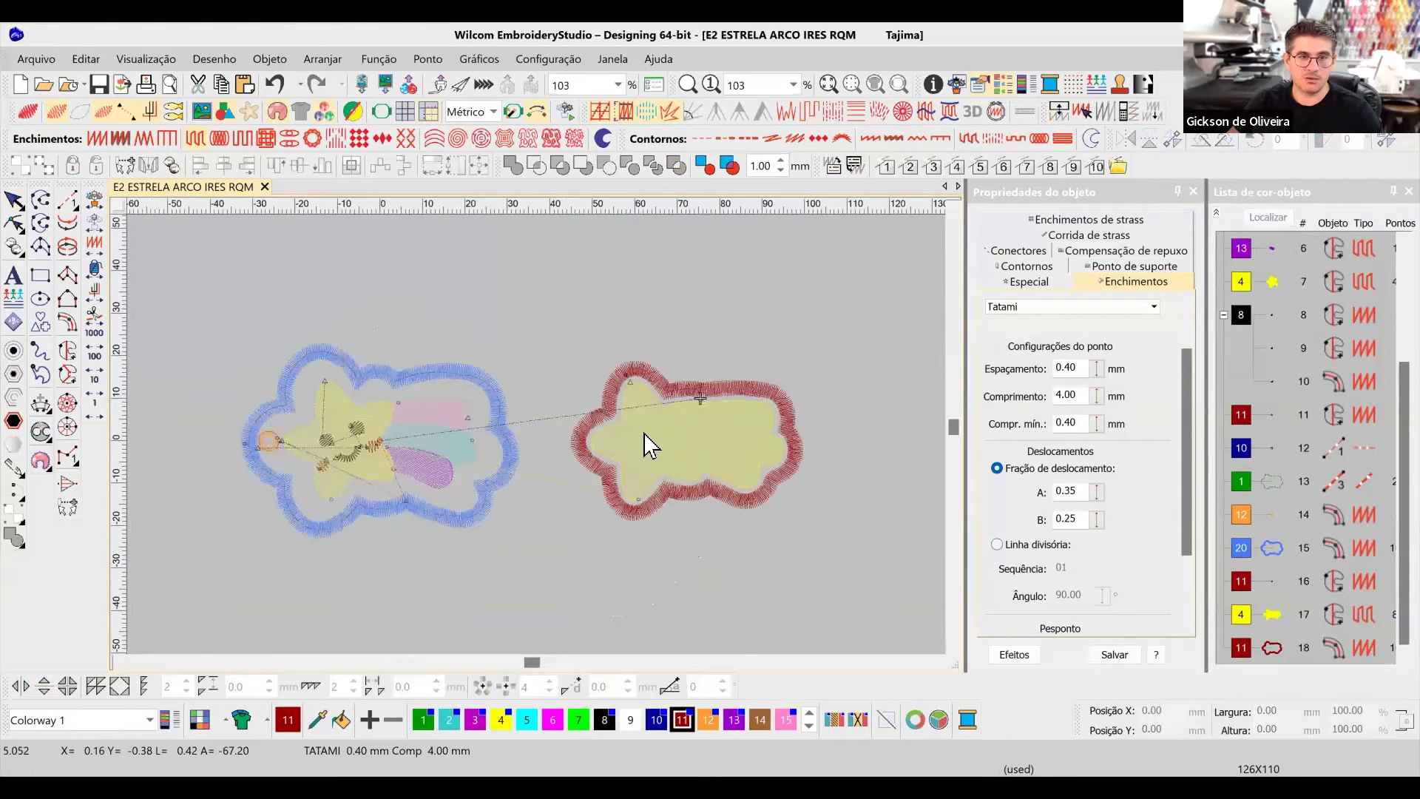
scroll(644, 433, "up", 1)
scroll(544, 433, "down", 1)
scroll(314, 436, "down", 1)
scroll(554, 435, "up", 1)
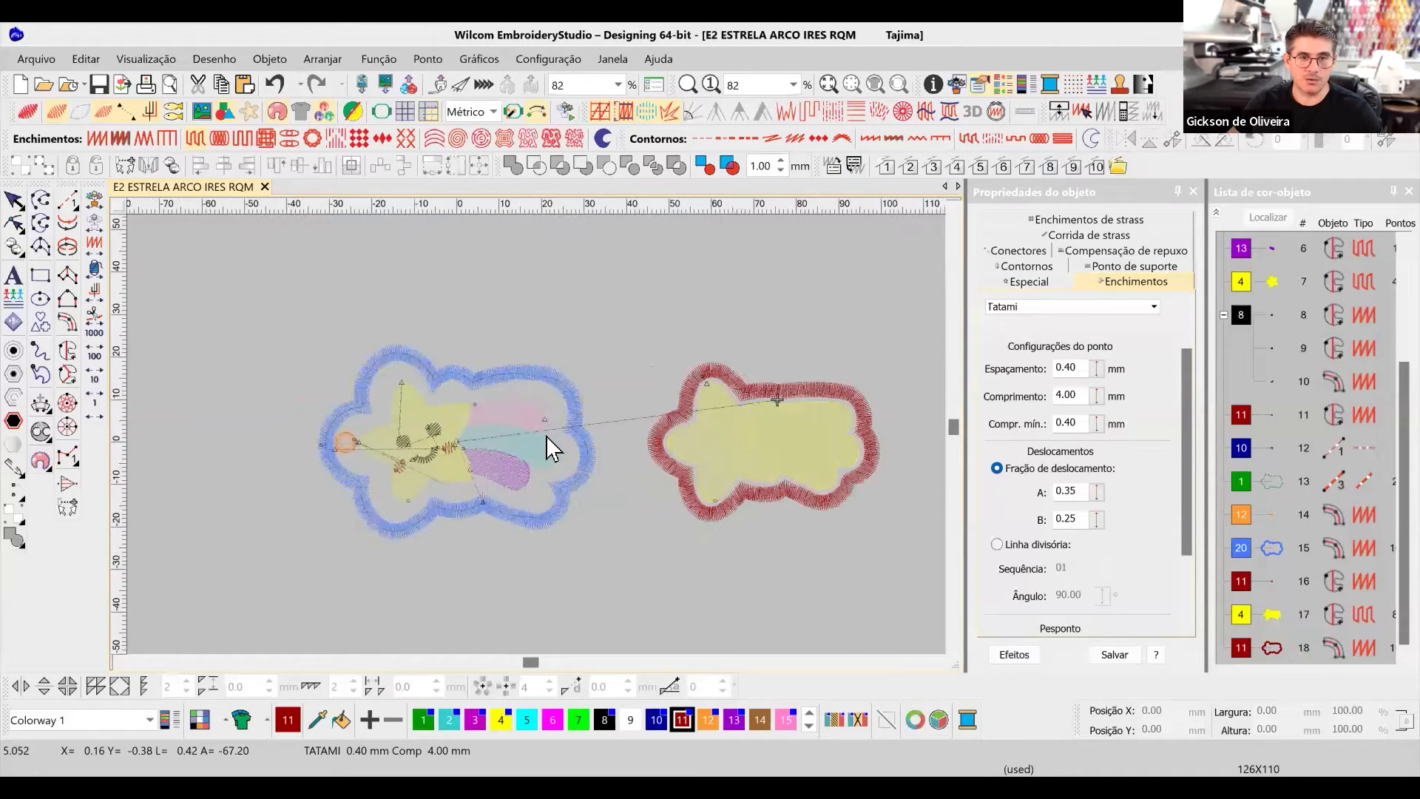
scroll(551, 448, "up", 2)
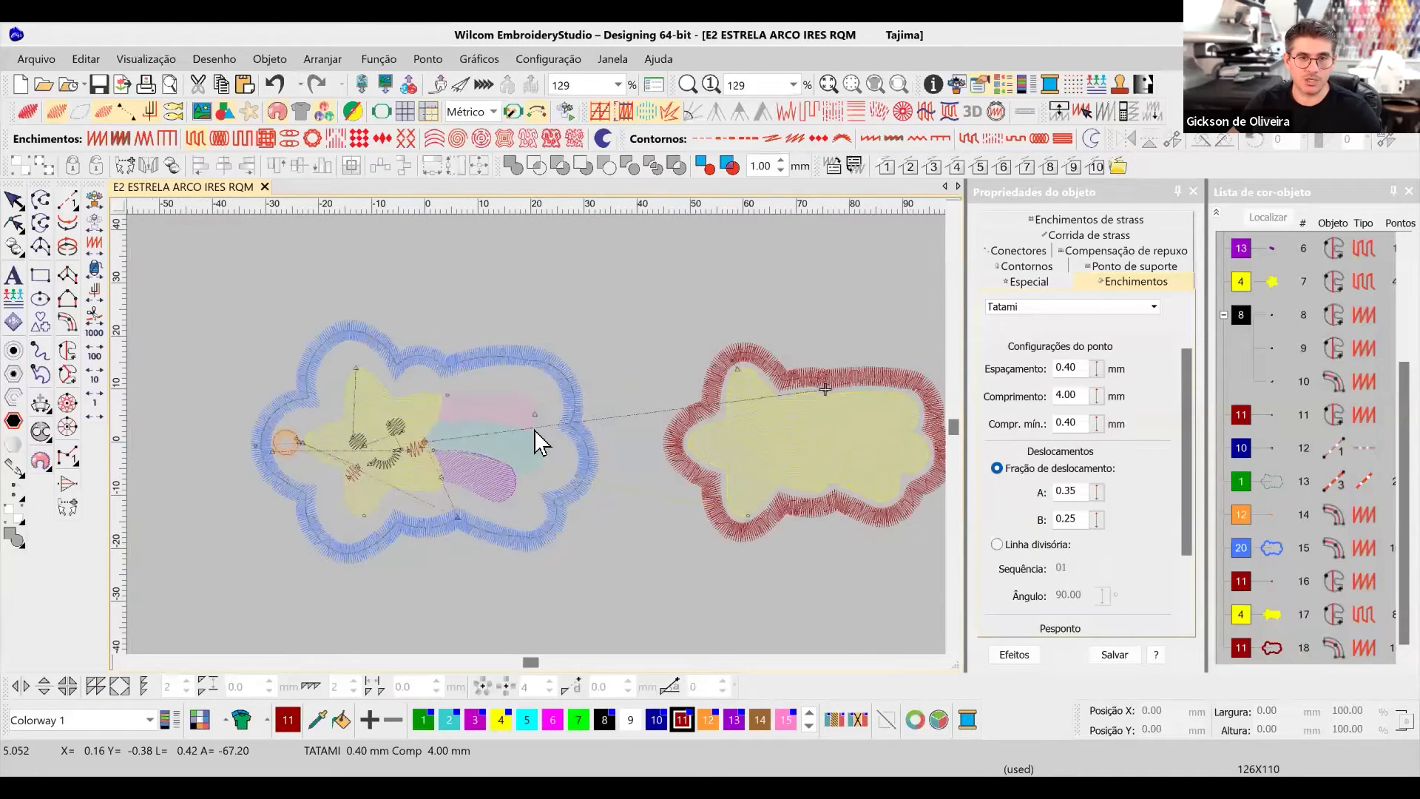
left_click(29, 113)
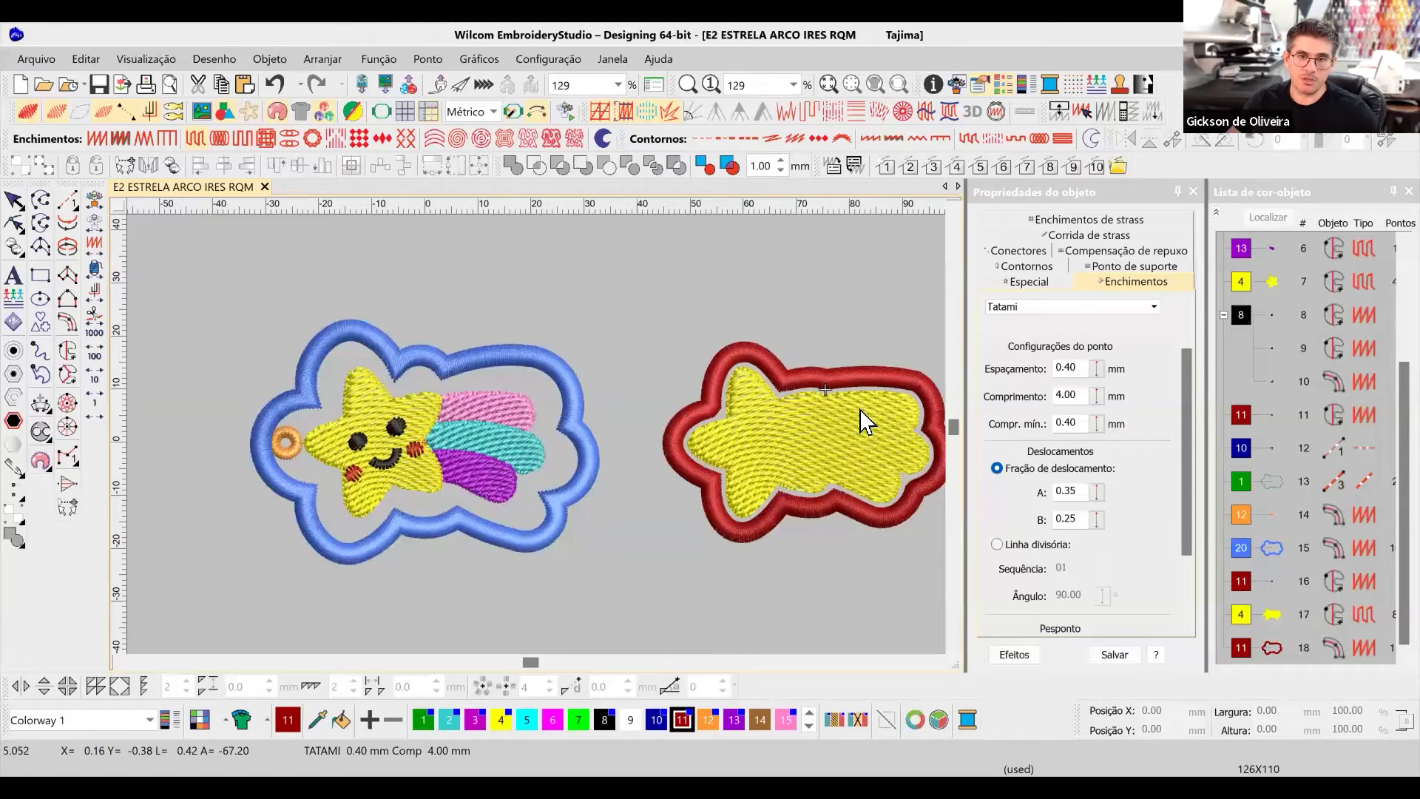
Duplicate the original's star, face and coloured trail without the blue border, and place the duplicate below the welded yellow shape.
left_click(14, 199)
left_click(545, 304)
scroll(519, 433, "down", 2)
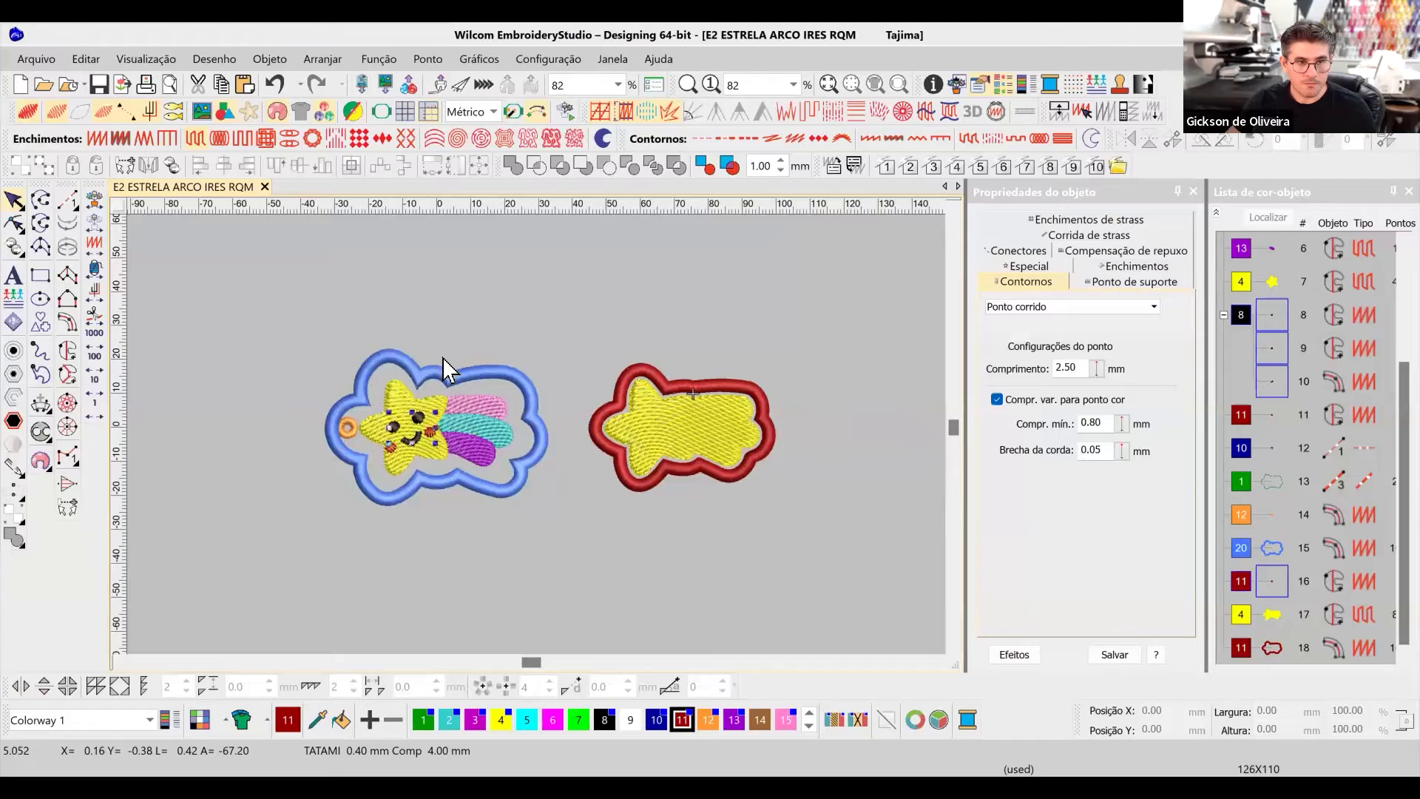
left_click_drag(387, 359, 354, 363)
left_click(398, 374)
key("ctrl+d")
left_click_drag(465, 420, 713, 556)
Move the red border down from the welded shape so it surrounds the duplicated star and trail.
left_click(811, 504)
left_click_drag(775, 435, 773, 570)
key("Escape")
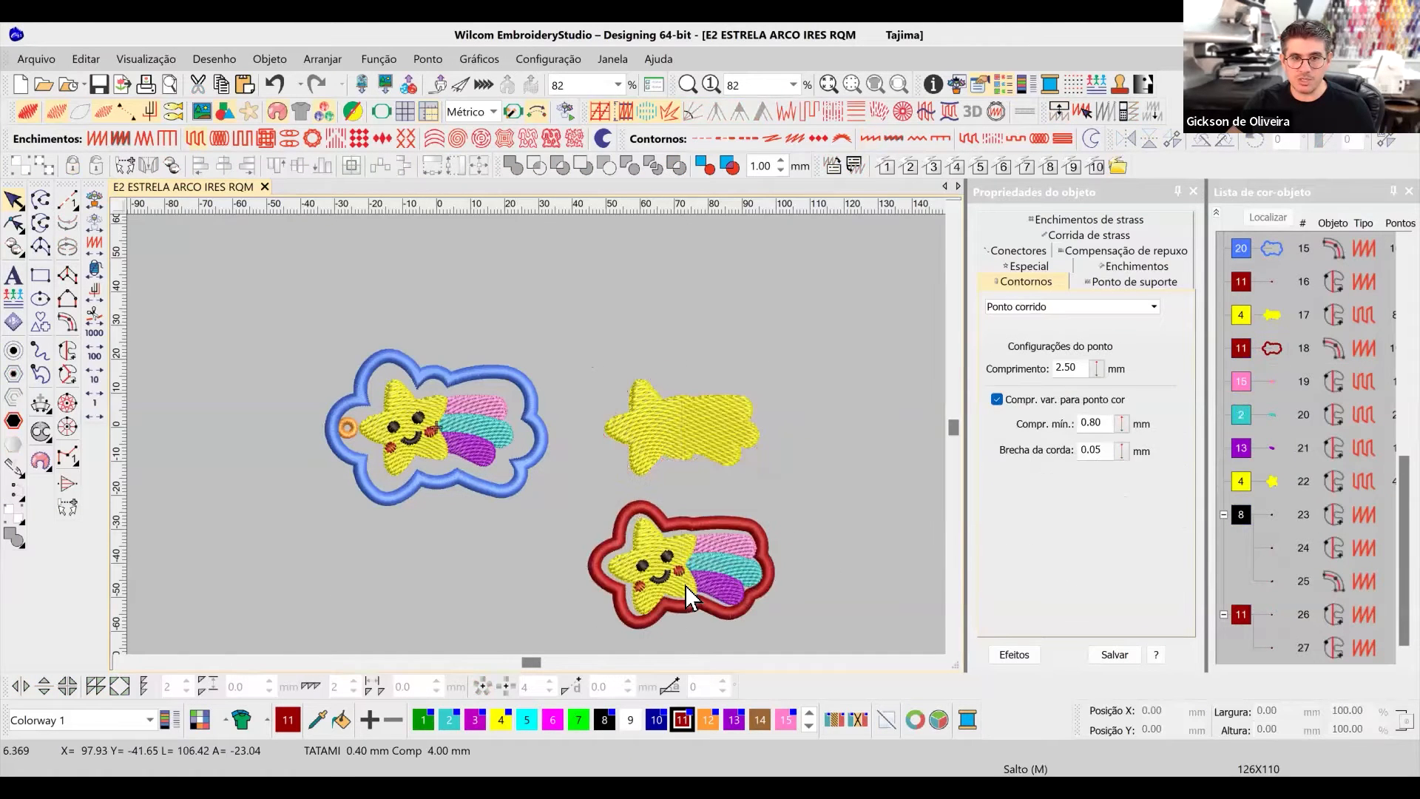
Examine how closely the red border fits around the duplicated star and trail, and compare it with the original design.
scroll(685, 584, "up", 2)
left_click(662, 405)
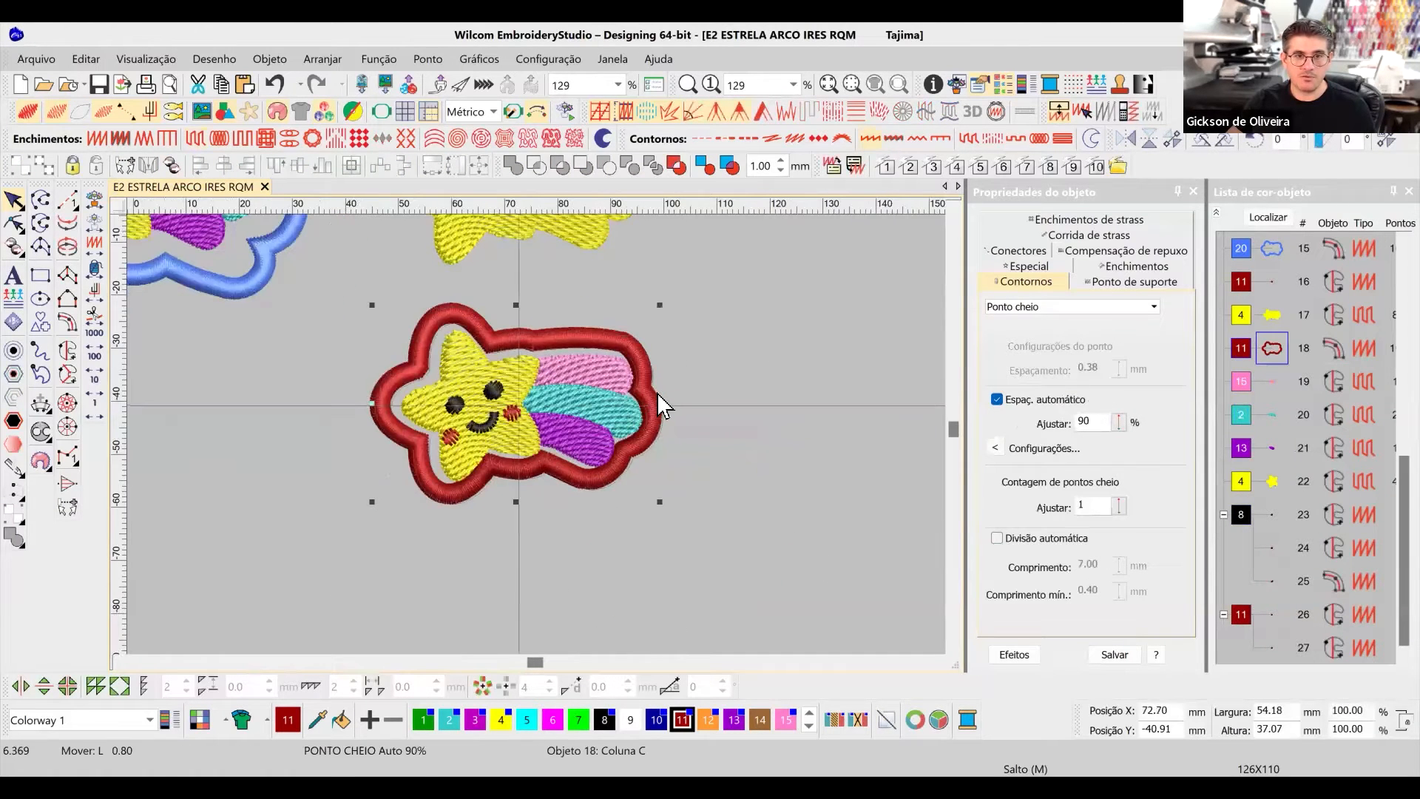
left_click(712, 398)
scroll(536, 433, "up", 2)
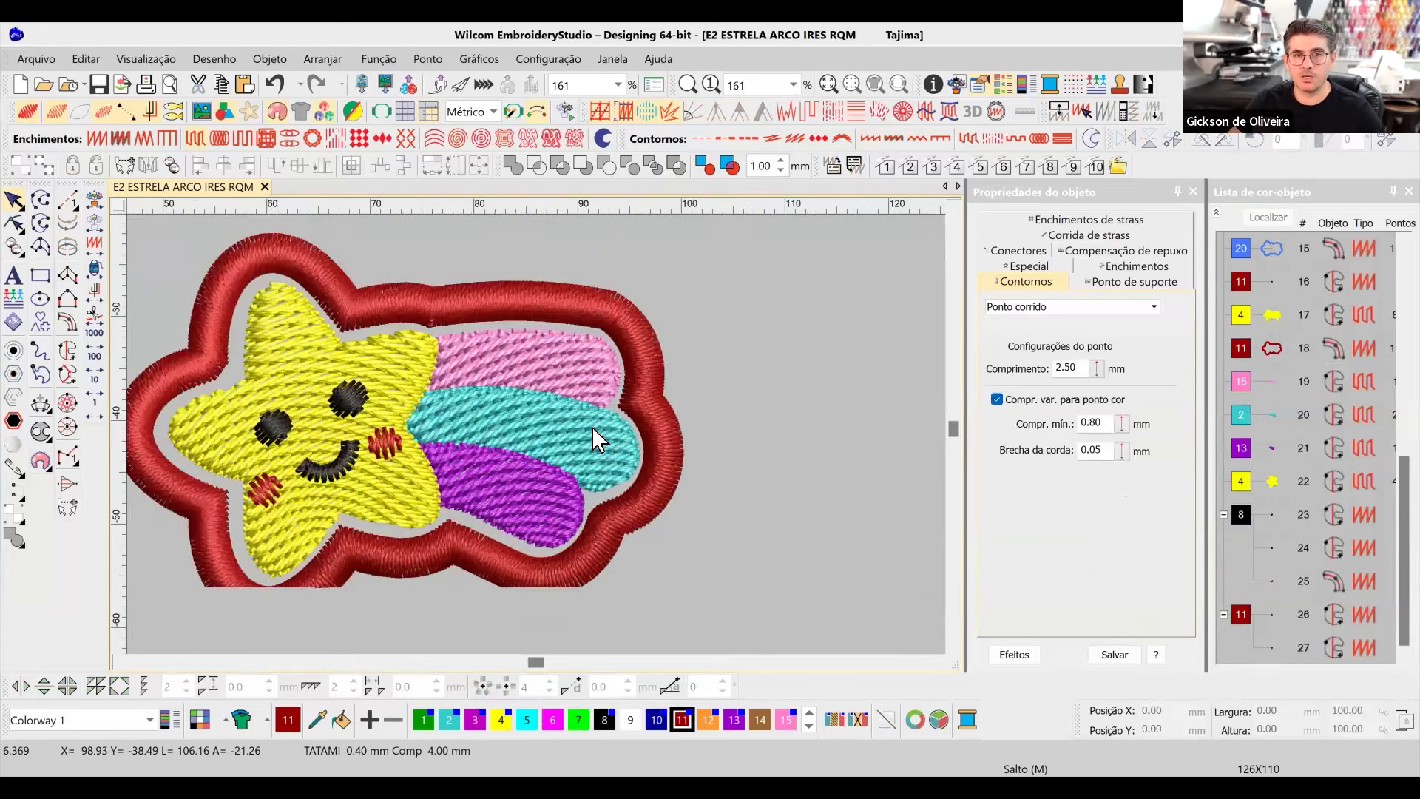
scroll(371, 406, "up", 2)
left_click(194, 365)
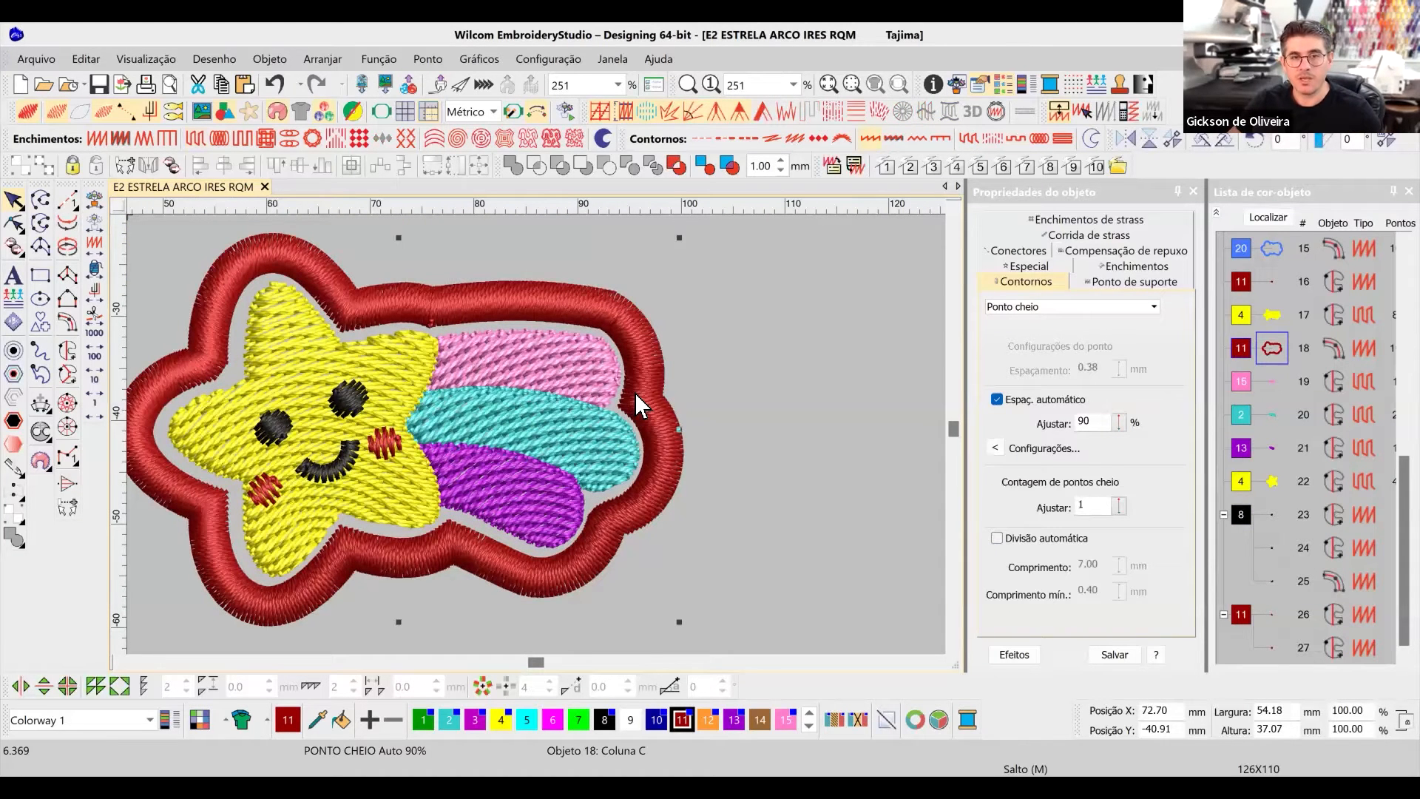
key("Escape")
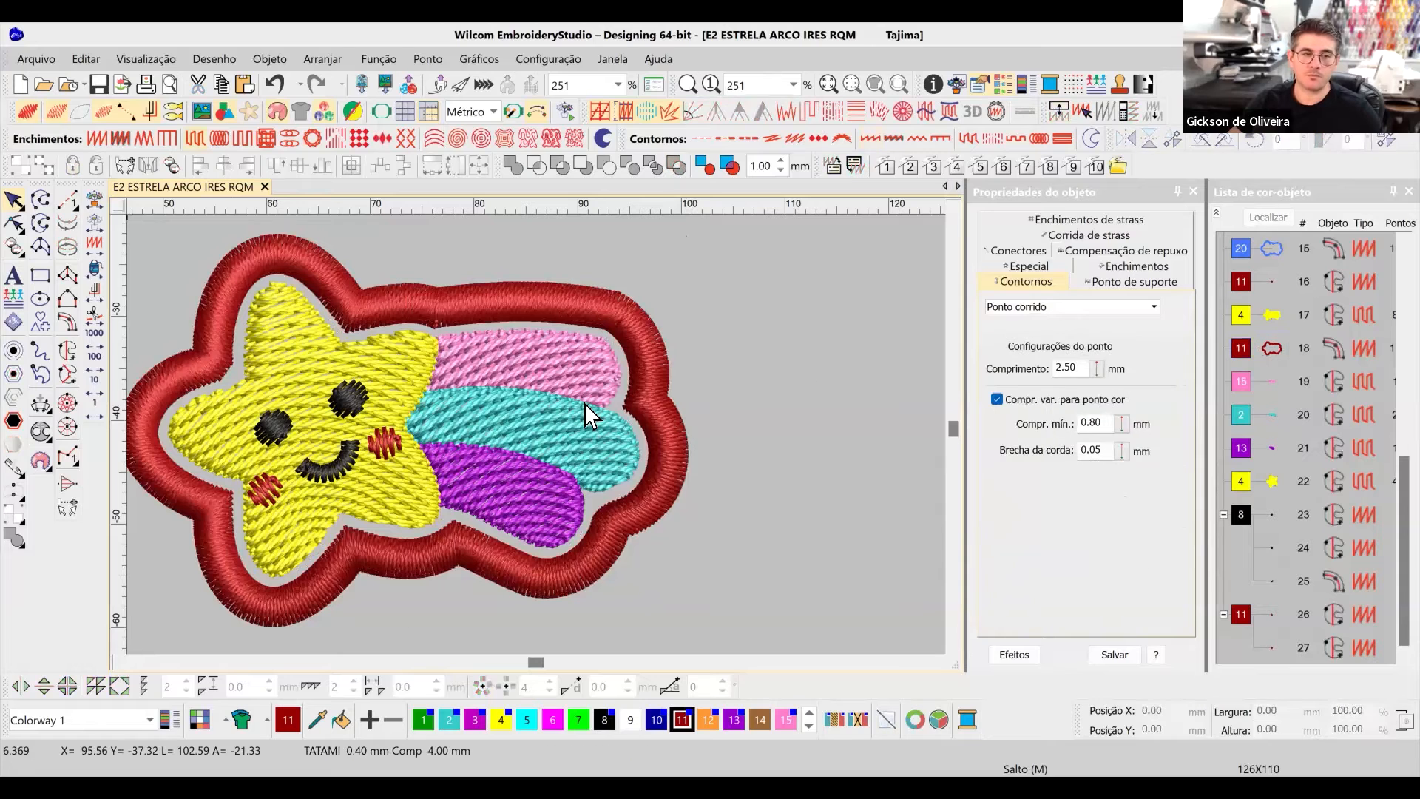
scroll(534, 410, "down", 2)
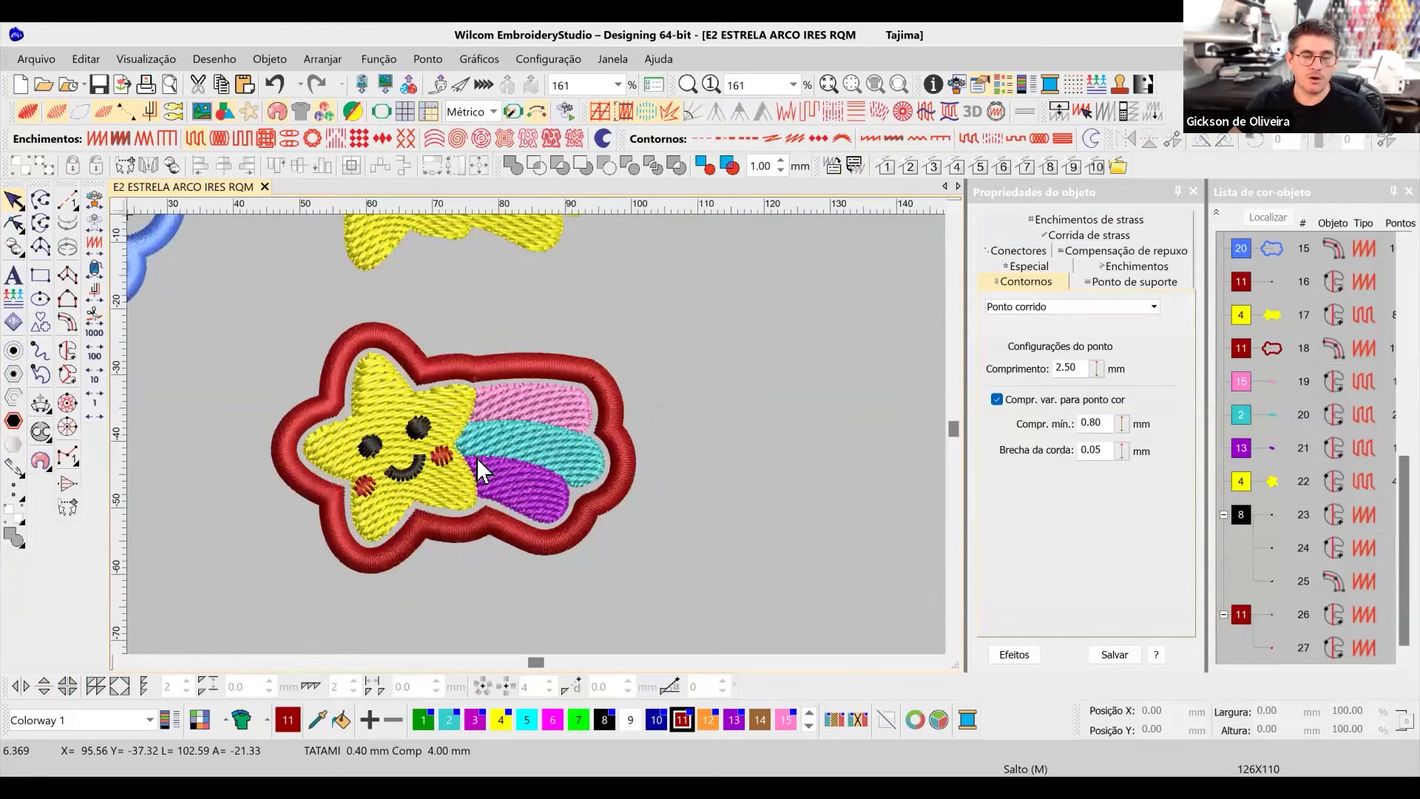
scroll(498, 403, "down", 3)
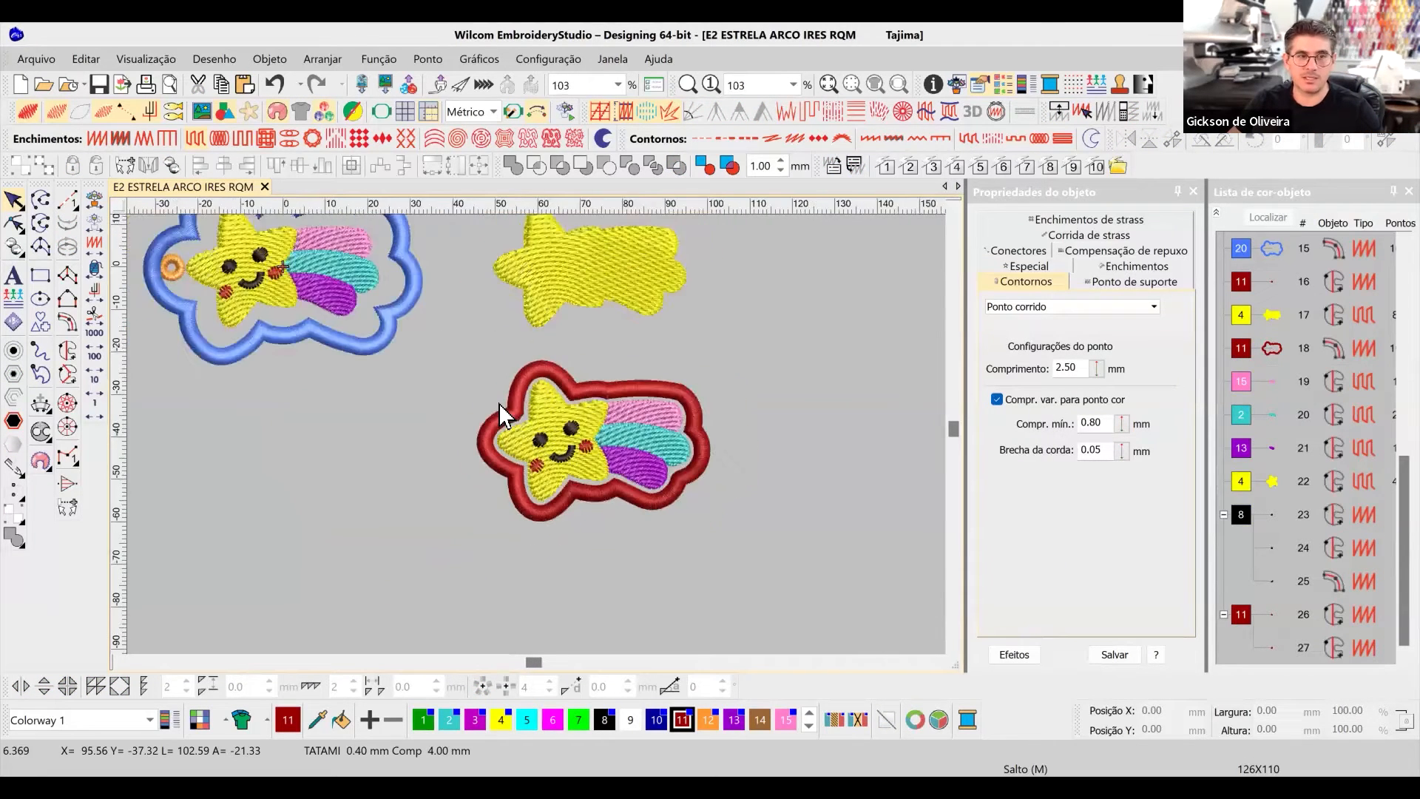
scroll(537, 435, "up", 1)
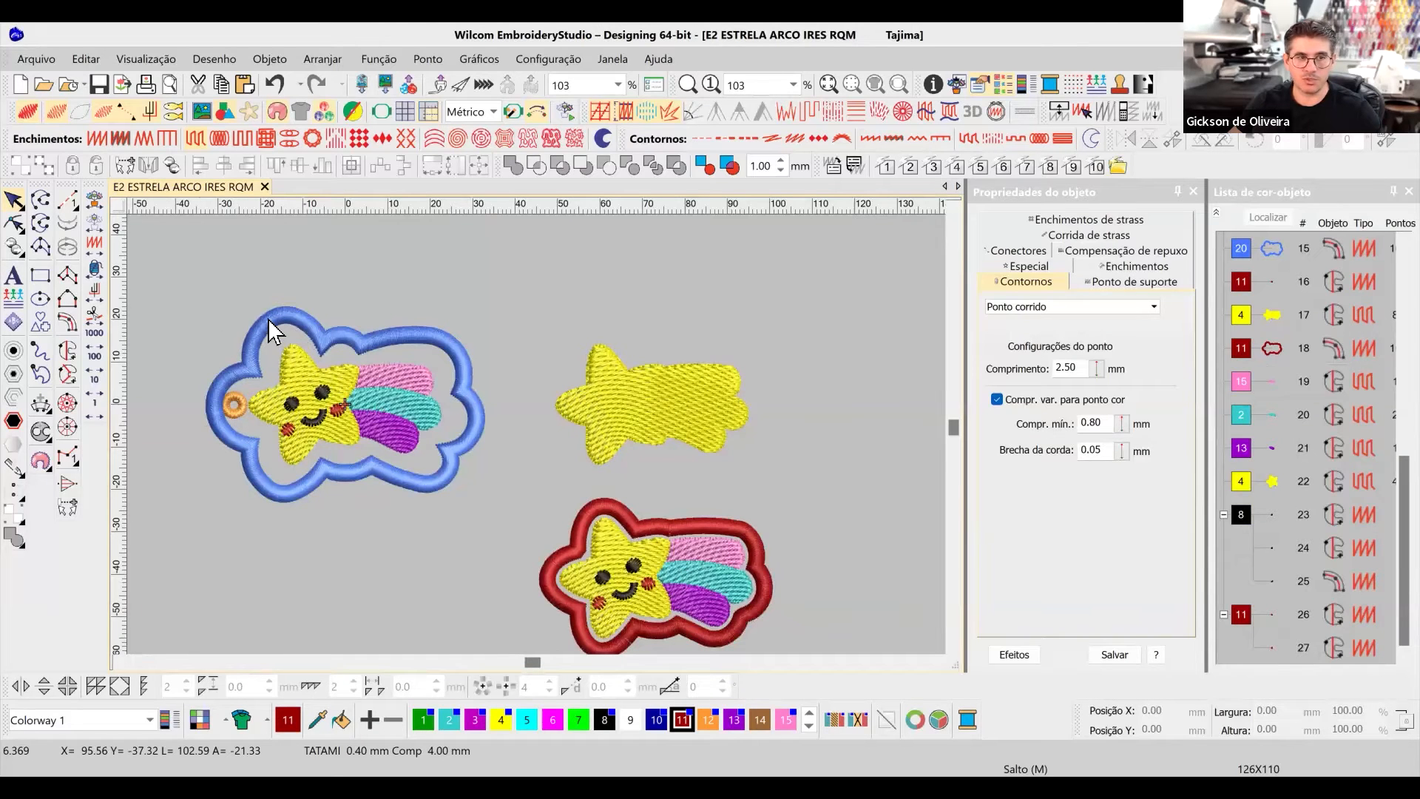
Delete the red border and create a Coluna C cheio offset of the welded yellow shape at 6.00 mm spacing.
left_click(597, 512)
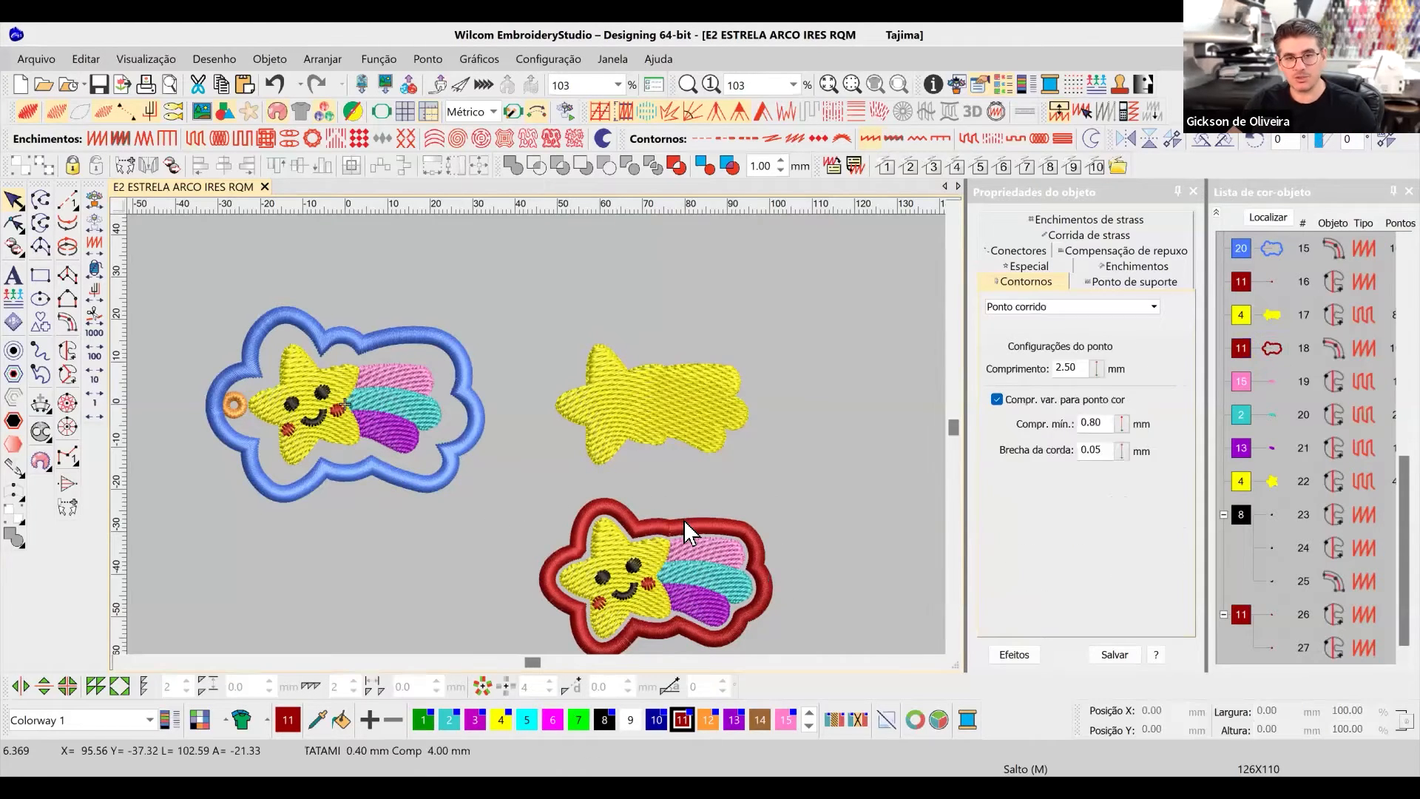
key("Delete")
left_click(658, 409)
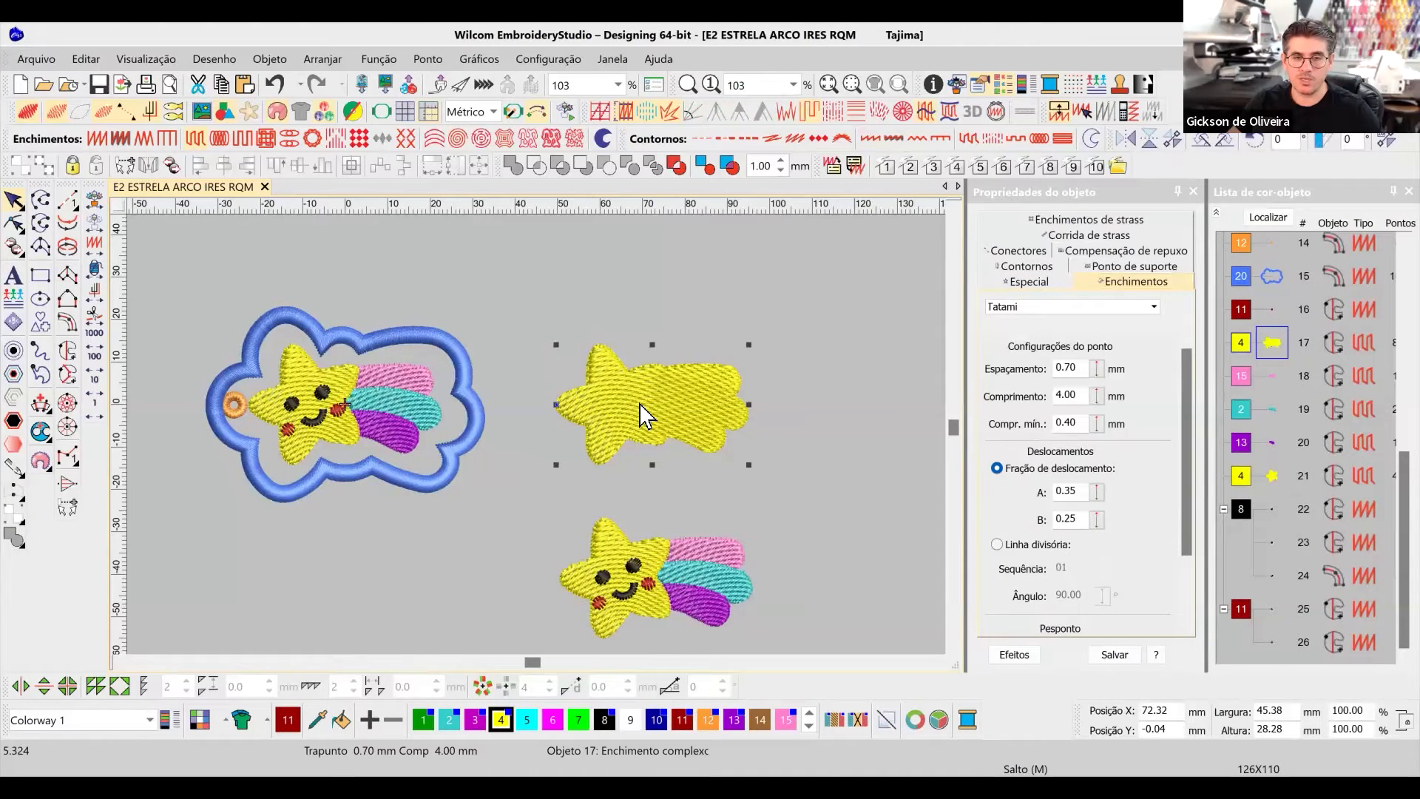
left_click(15, 355)
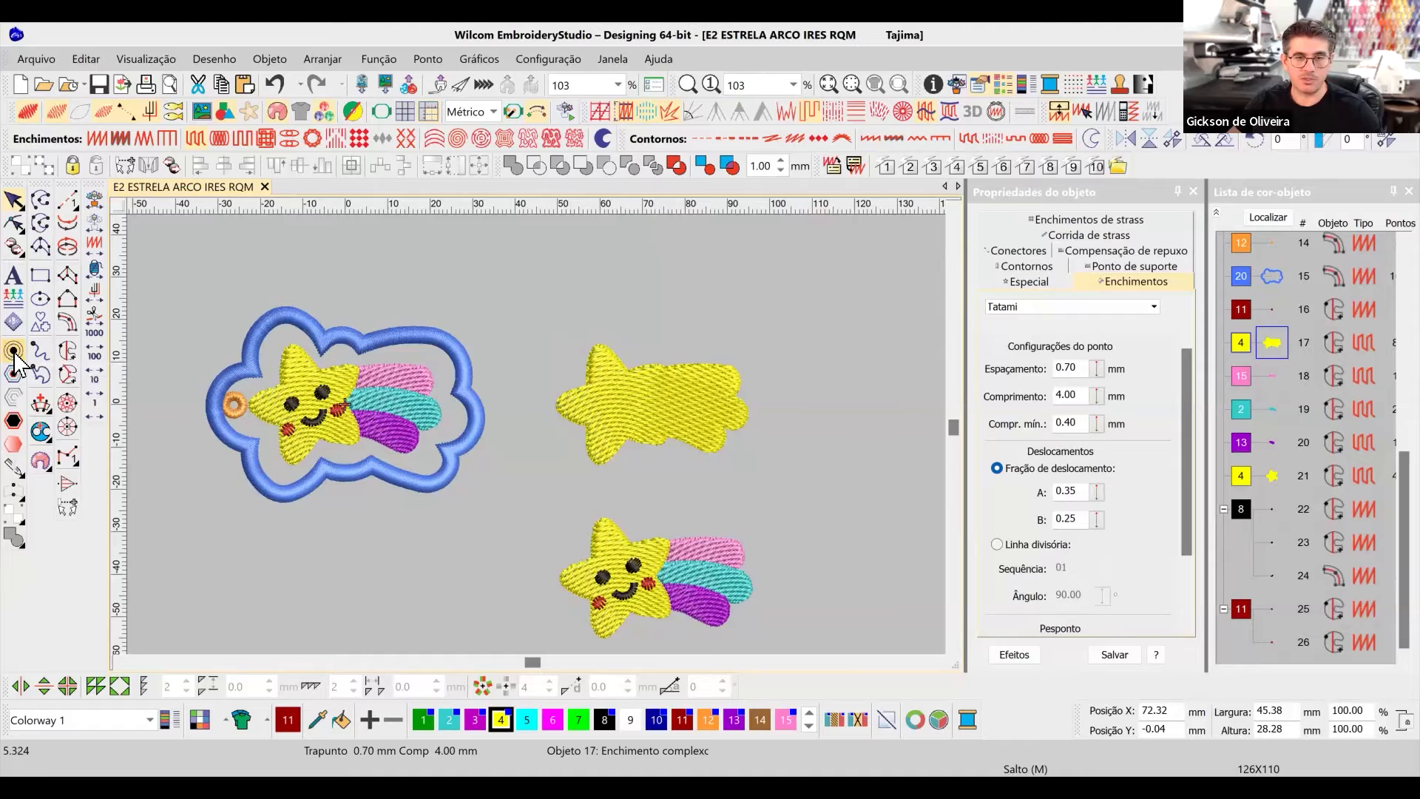
left_click(721, 375)
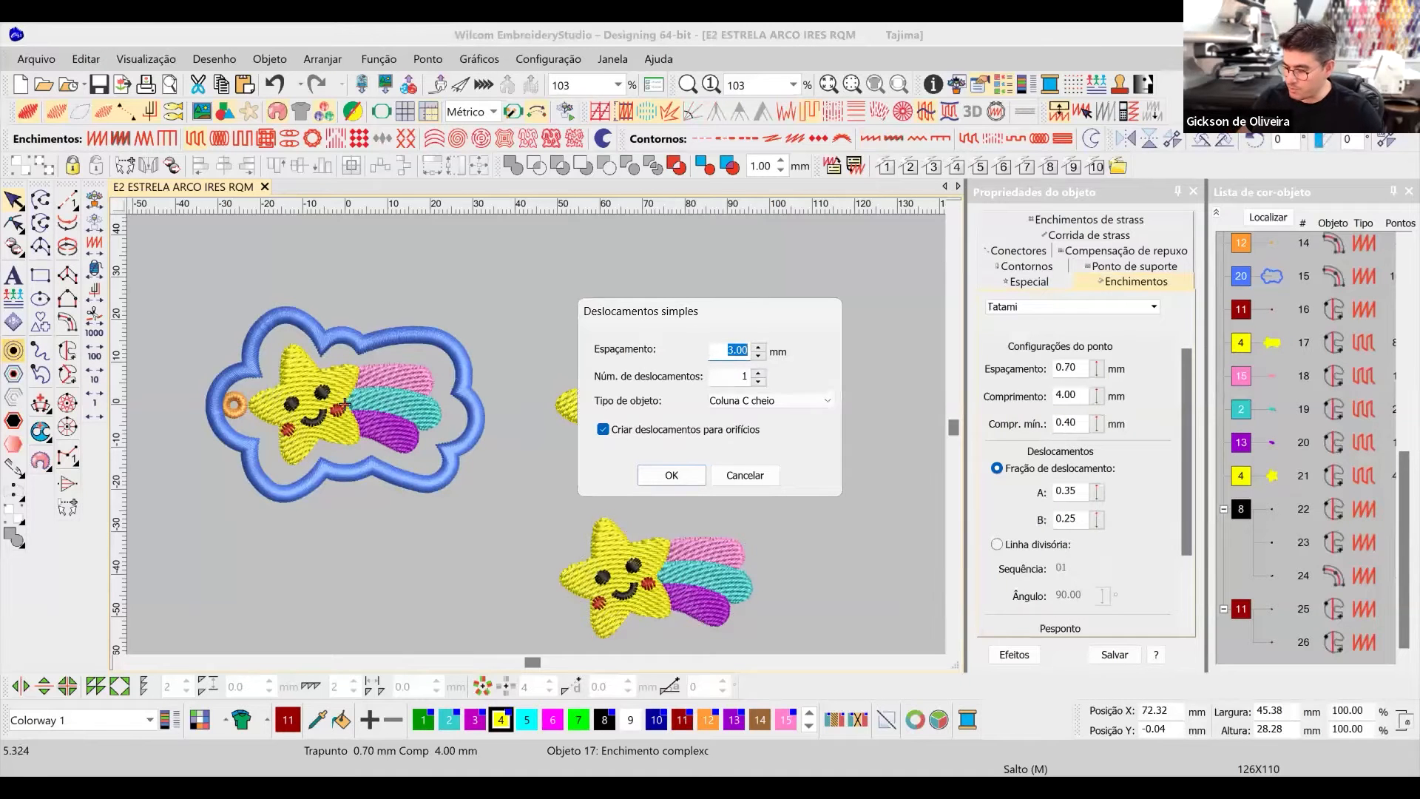
left_click(740, 401)
left_click(736, 439)
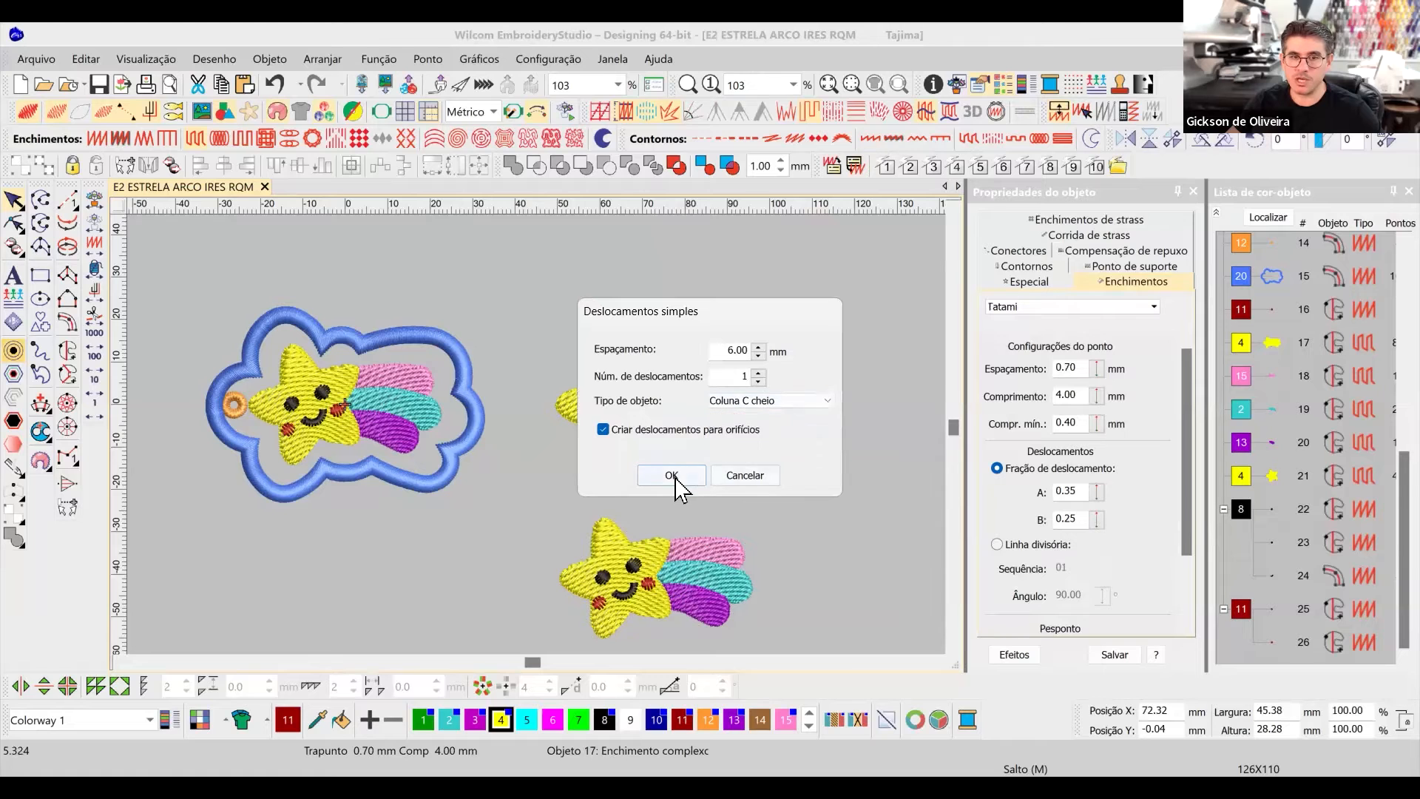
left_click(672, 475)
left_click(802, 473)
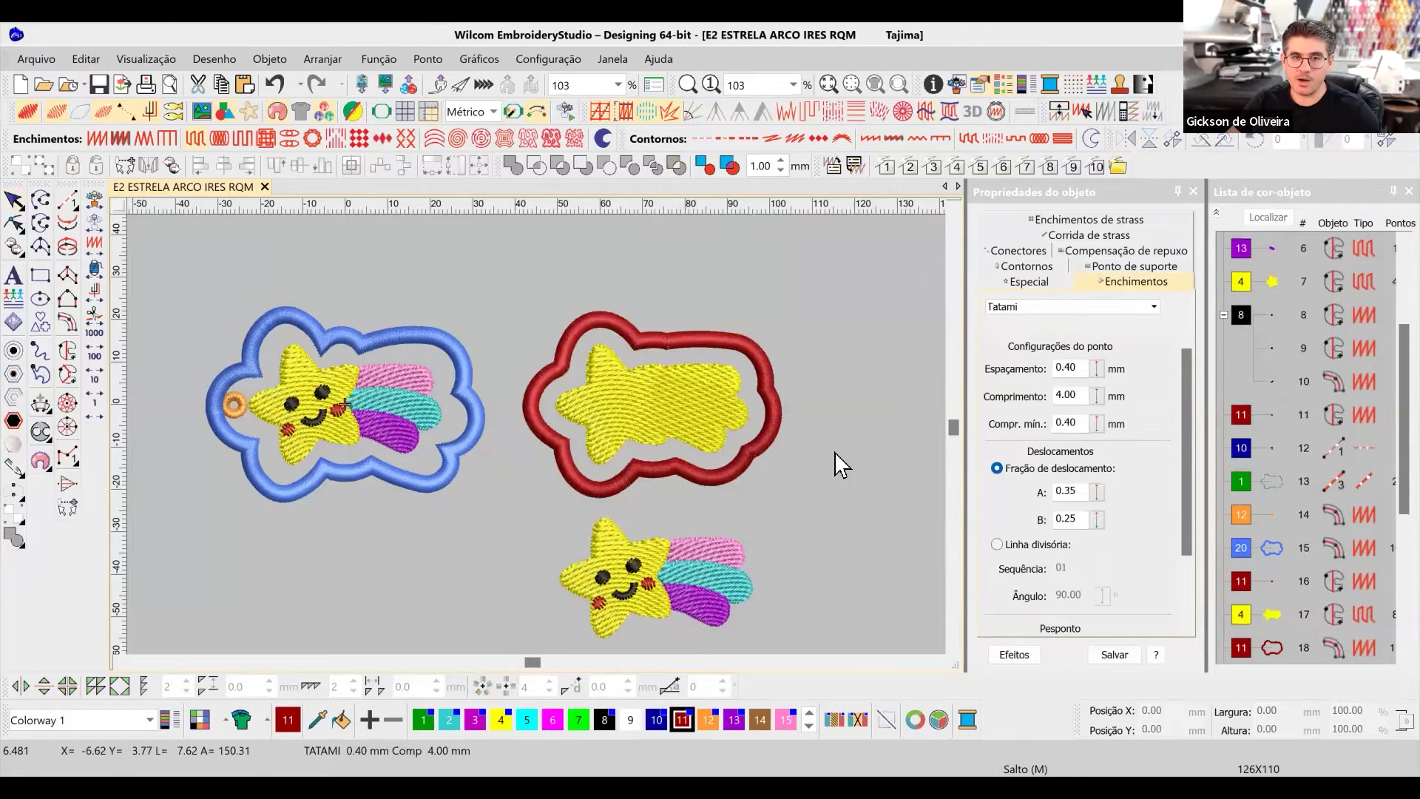
left_click(763, 397)
left_click(858, 463)
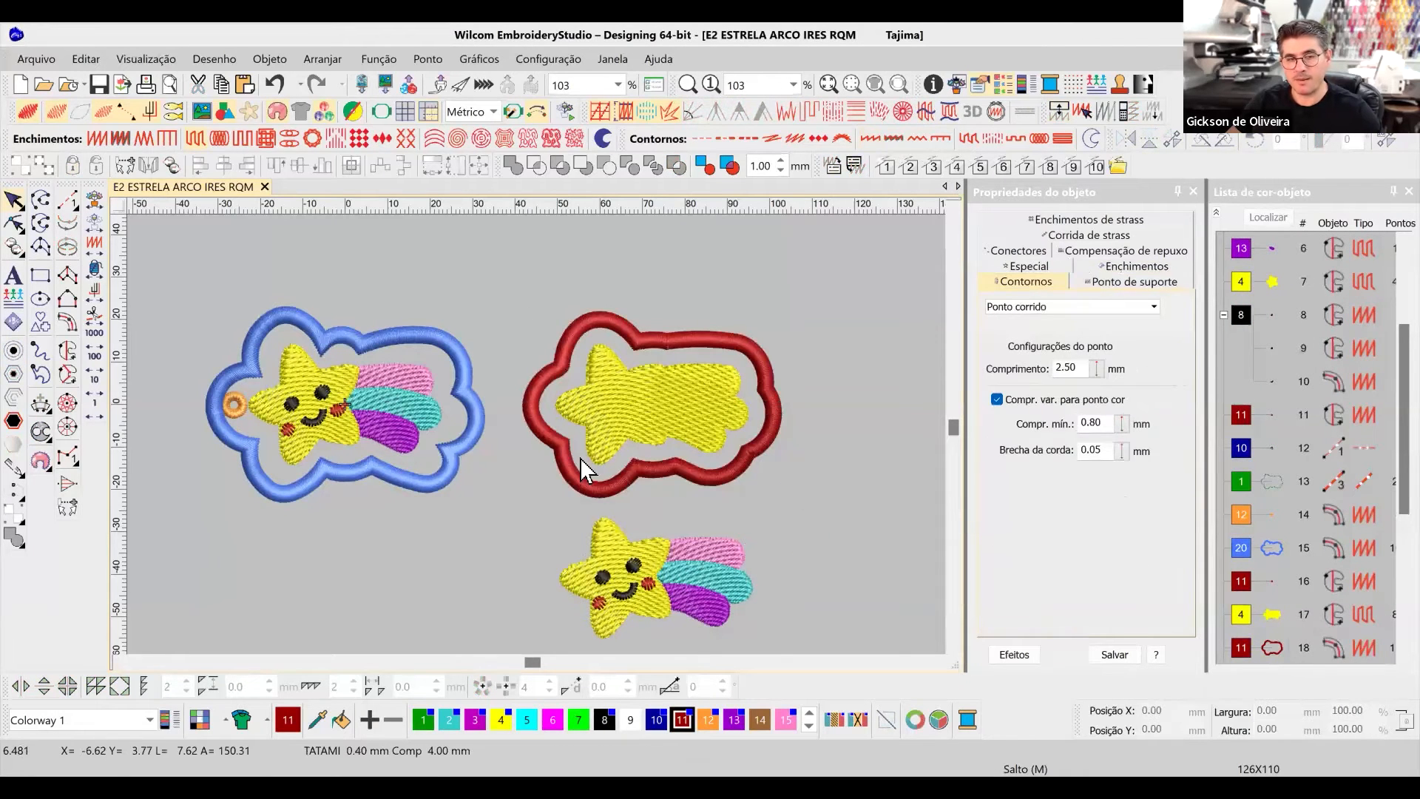
Overlay the red border on the original's blue border for comparison, and move it down around the duplicated star and trail.
left_click(768, 403)
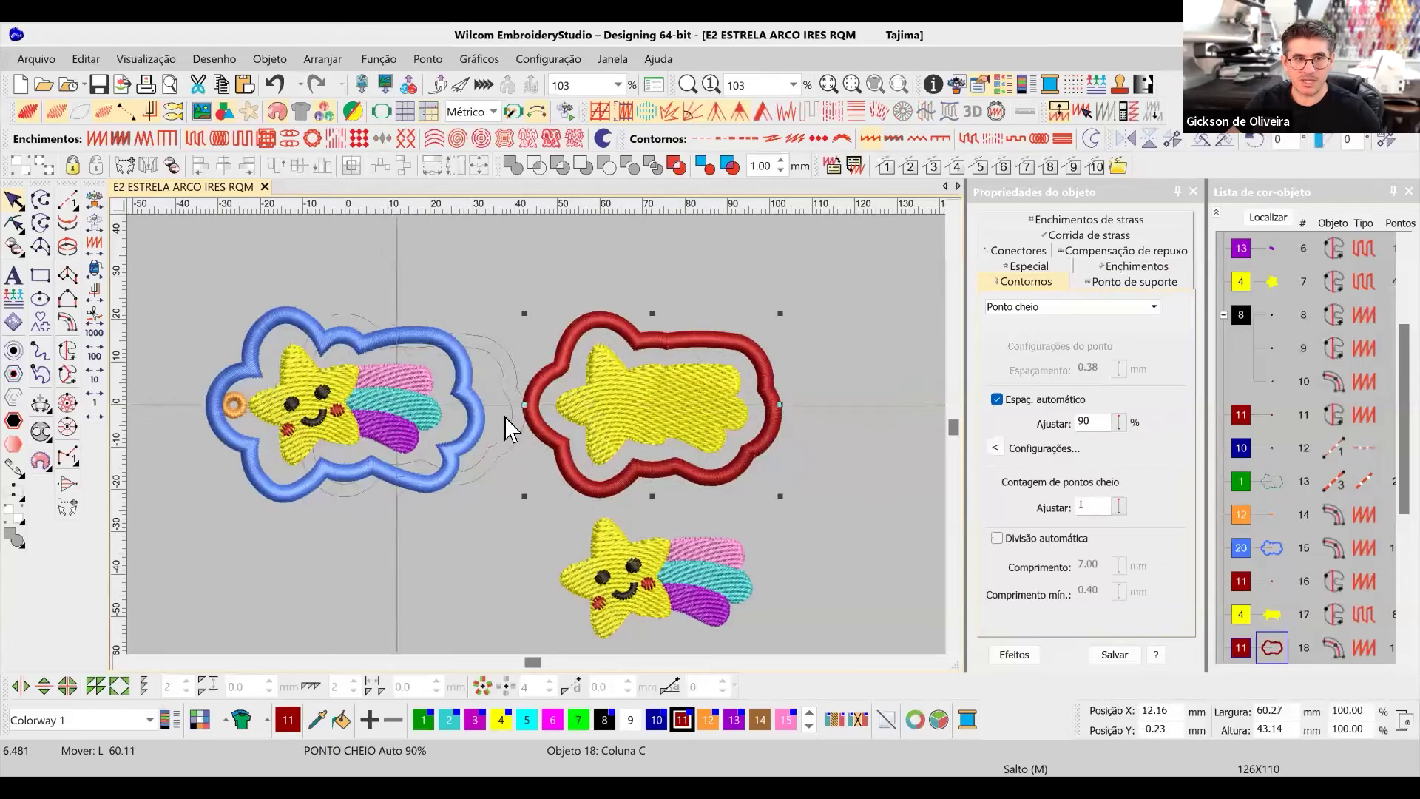
left_click_drag(469, 418, 464, 421)
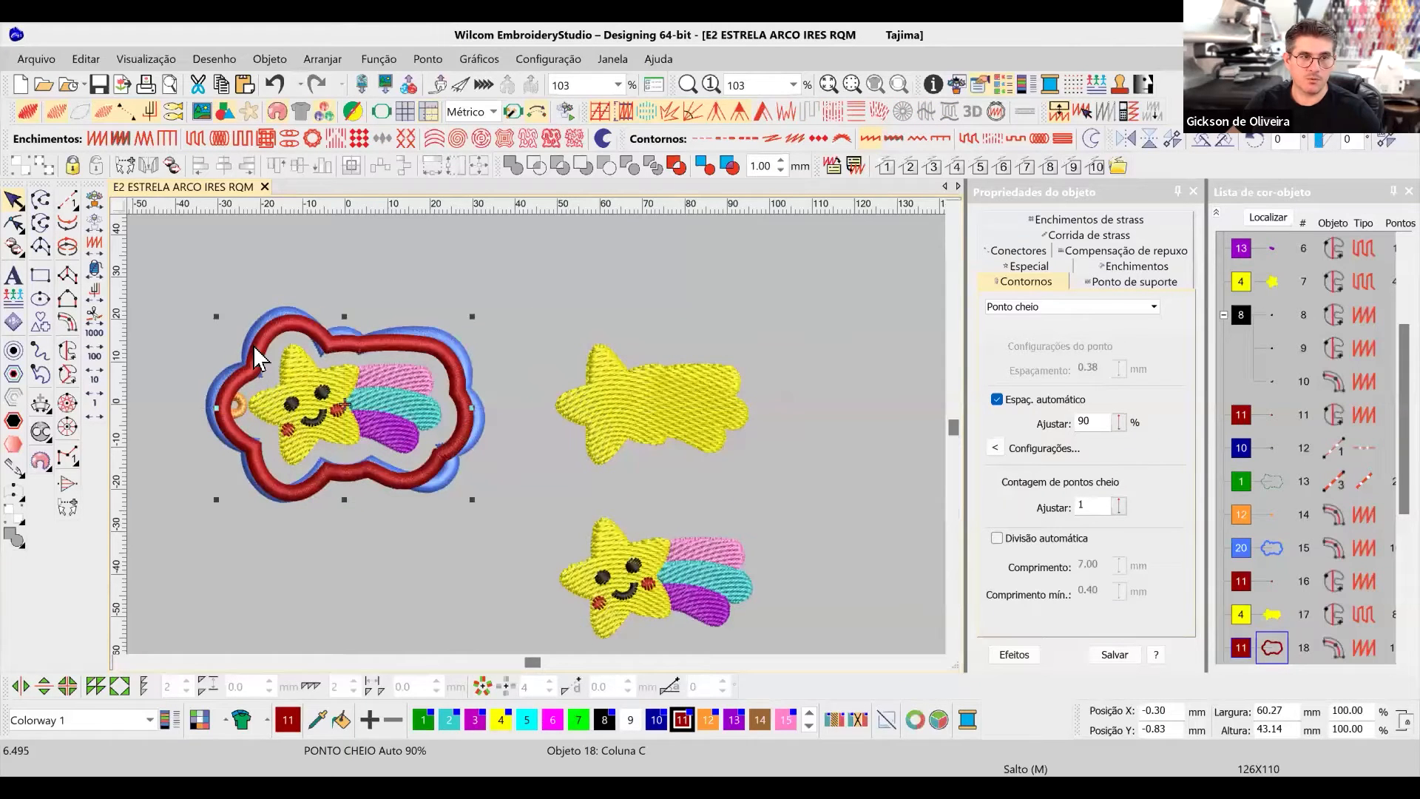
left_click_drag(406, 355, 713, 513)
left_click(906, 595)
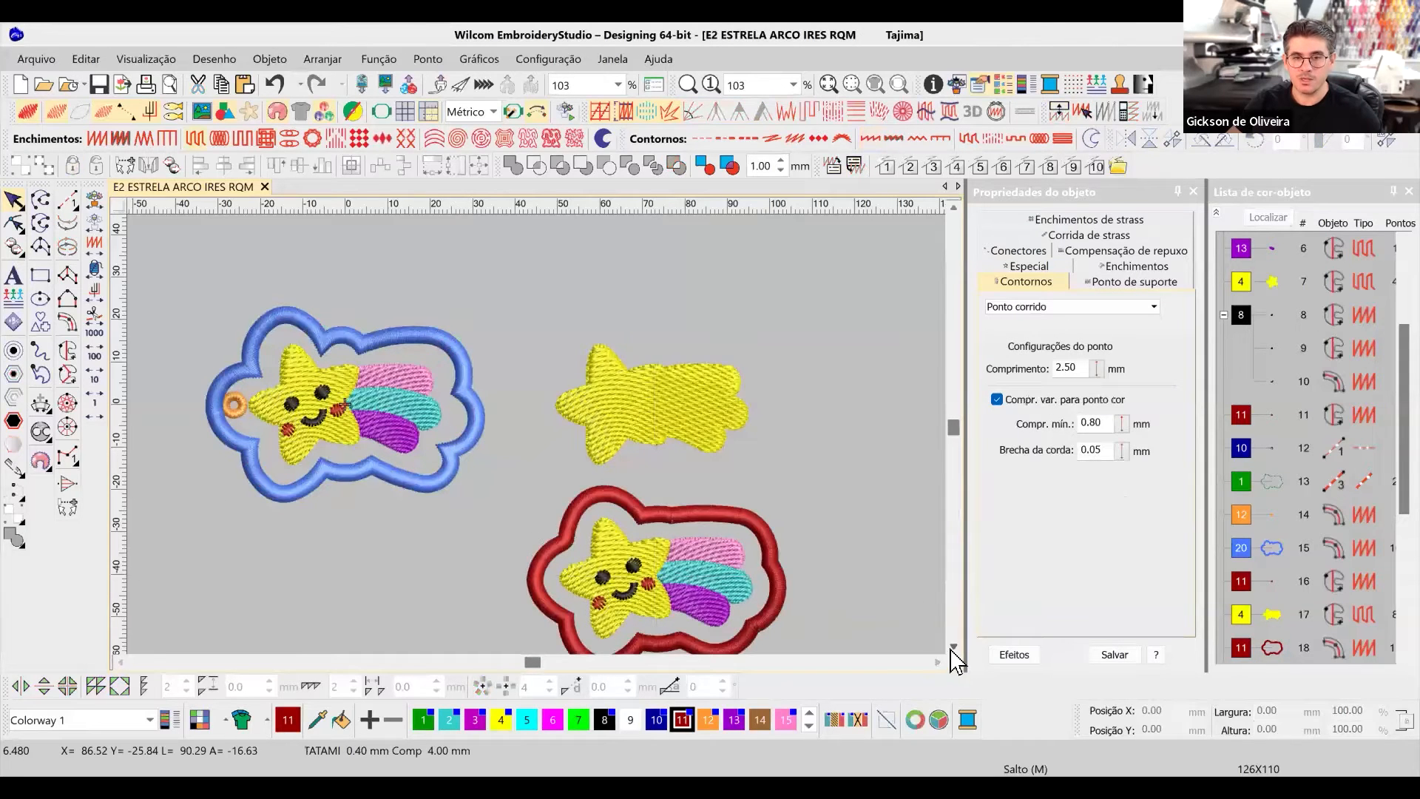
Fine-tune the red border's position so it sits evenly around the duplicated star and trail.
left_click(953, 647)
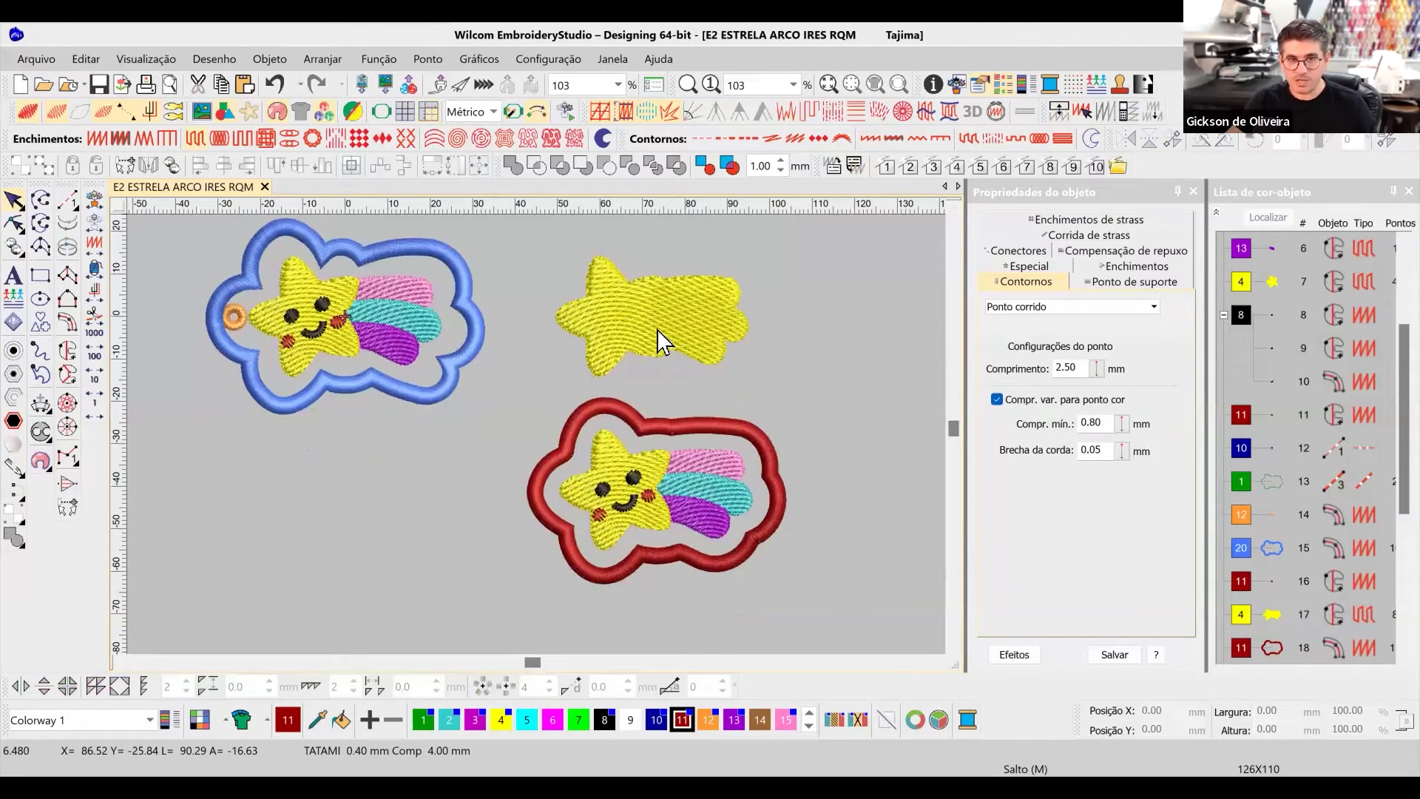
left_click_drag(518, 366, 836, 622)
left_click(695, 367)
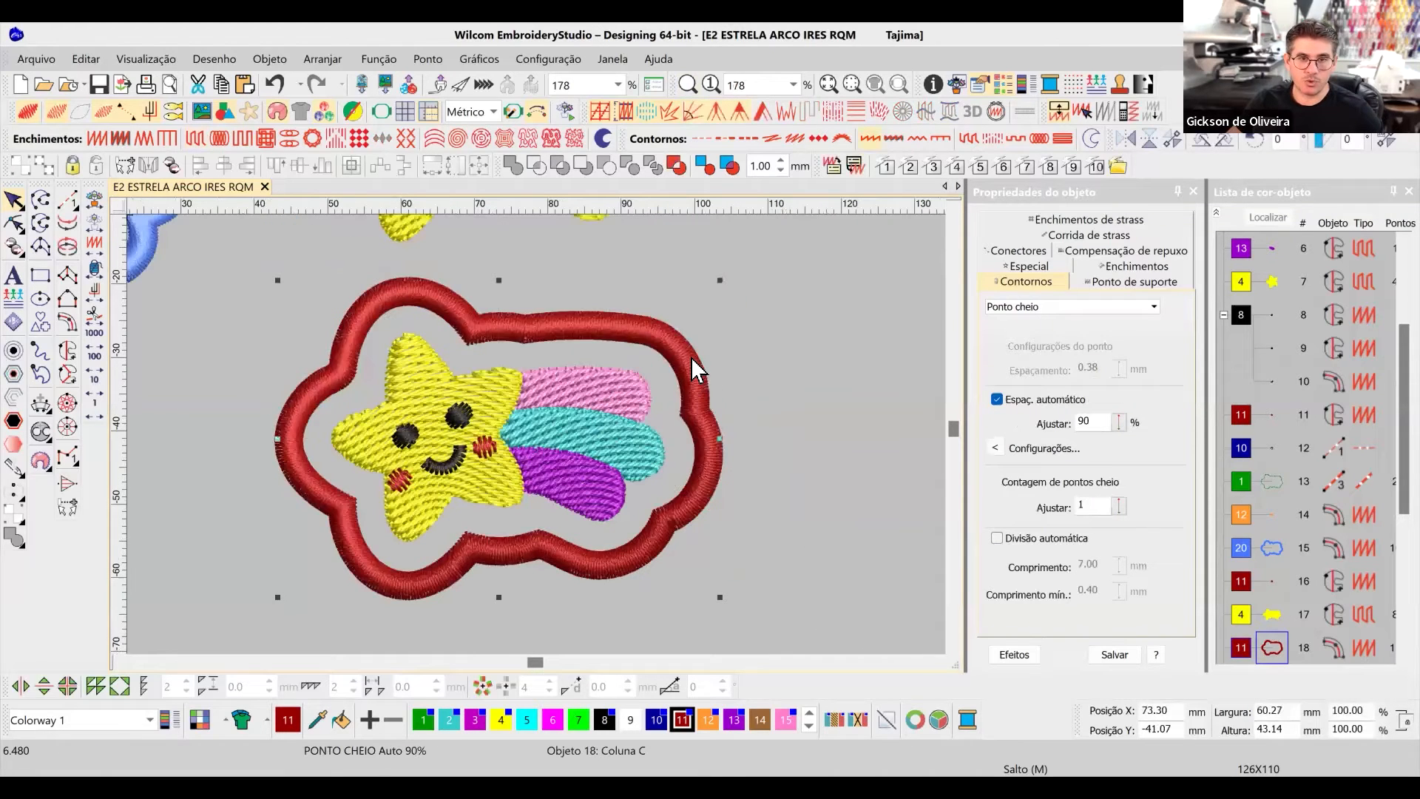
left_click_drag(692, 359, 699, 366)
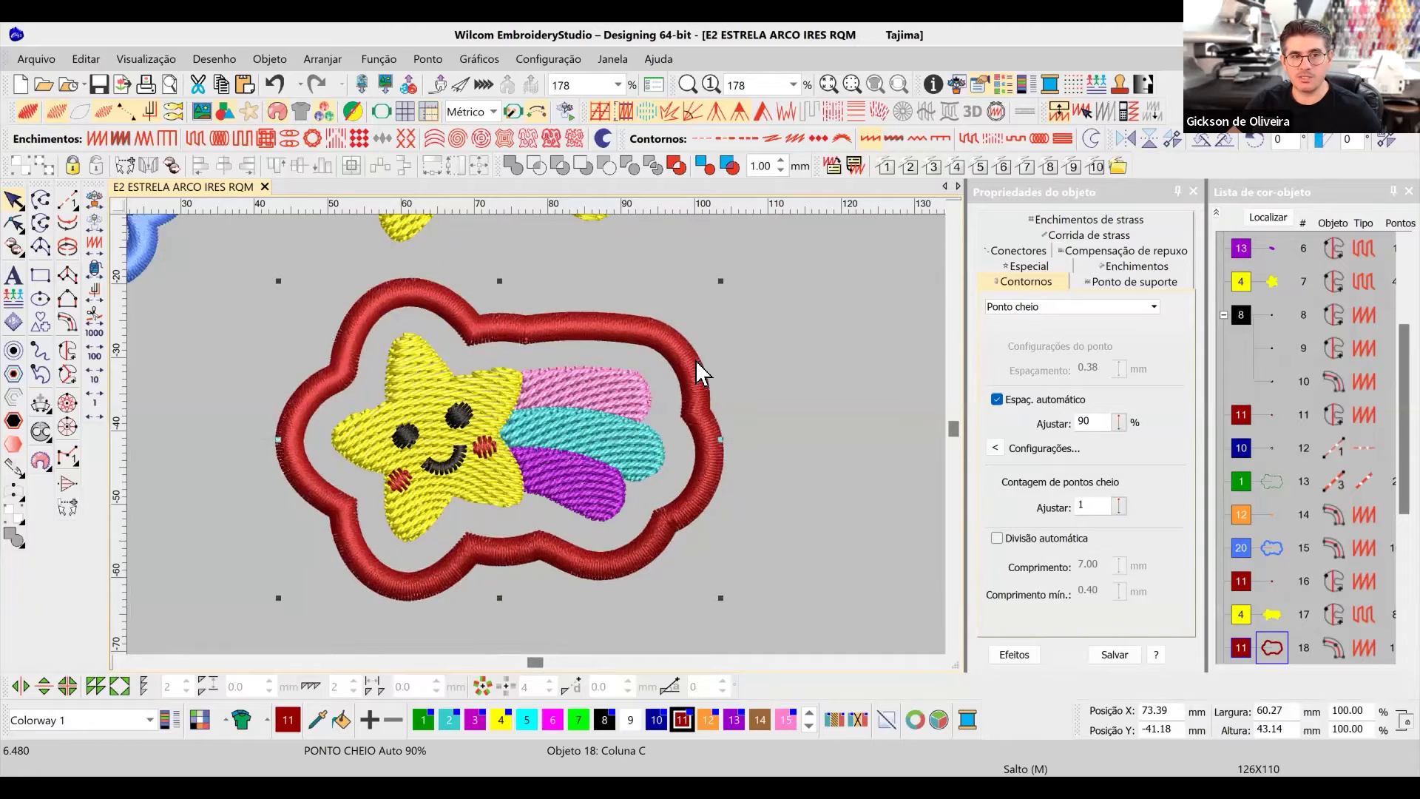
left_click(823, 420)
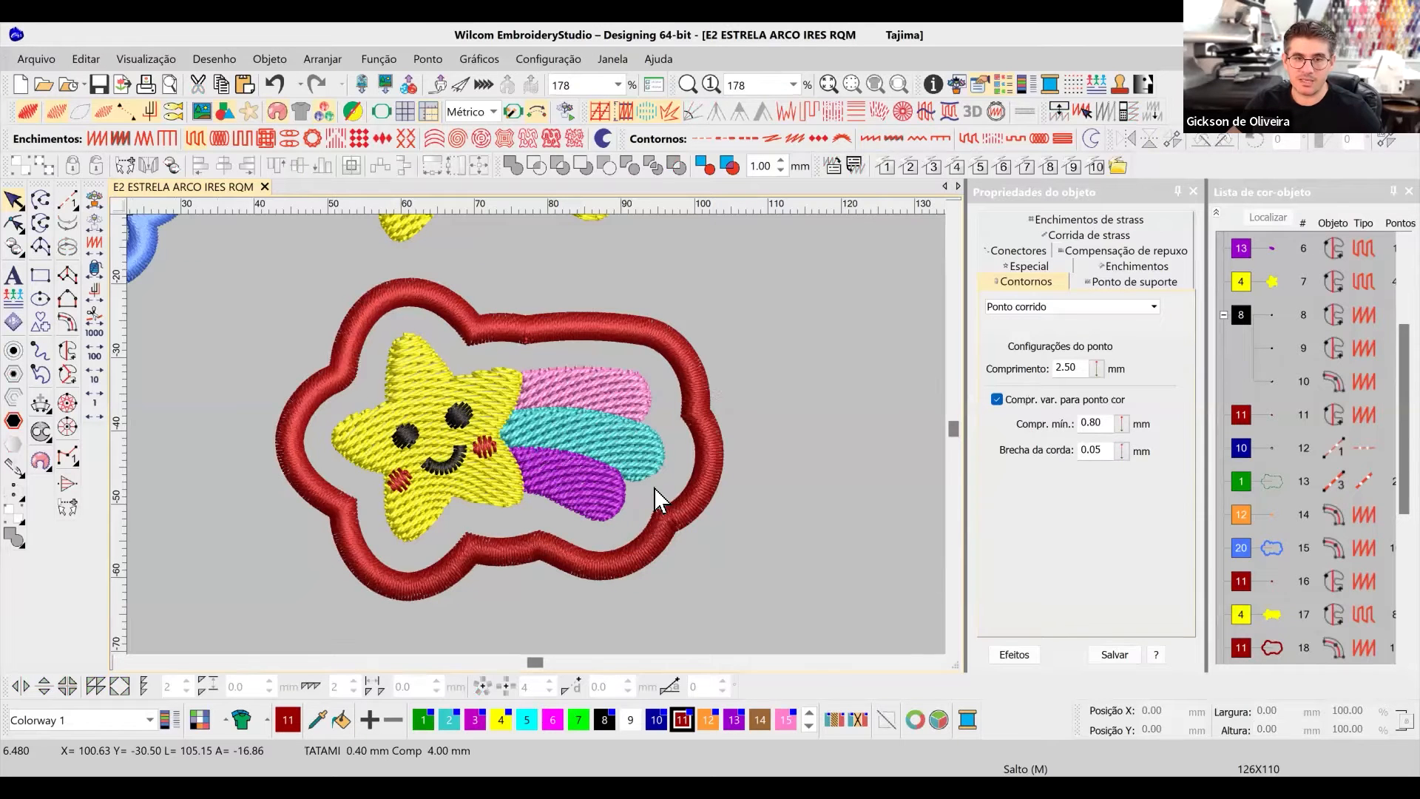
Duplicate the original's orange ring and place the copy beside the star's left tip, over the red border.
scroll(617, 367, "up", 2)
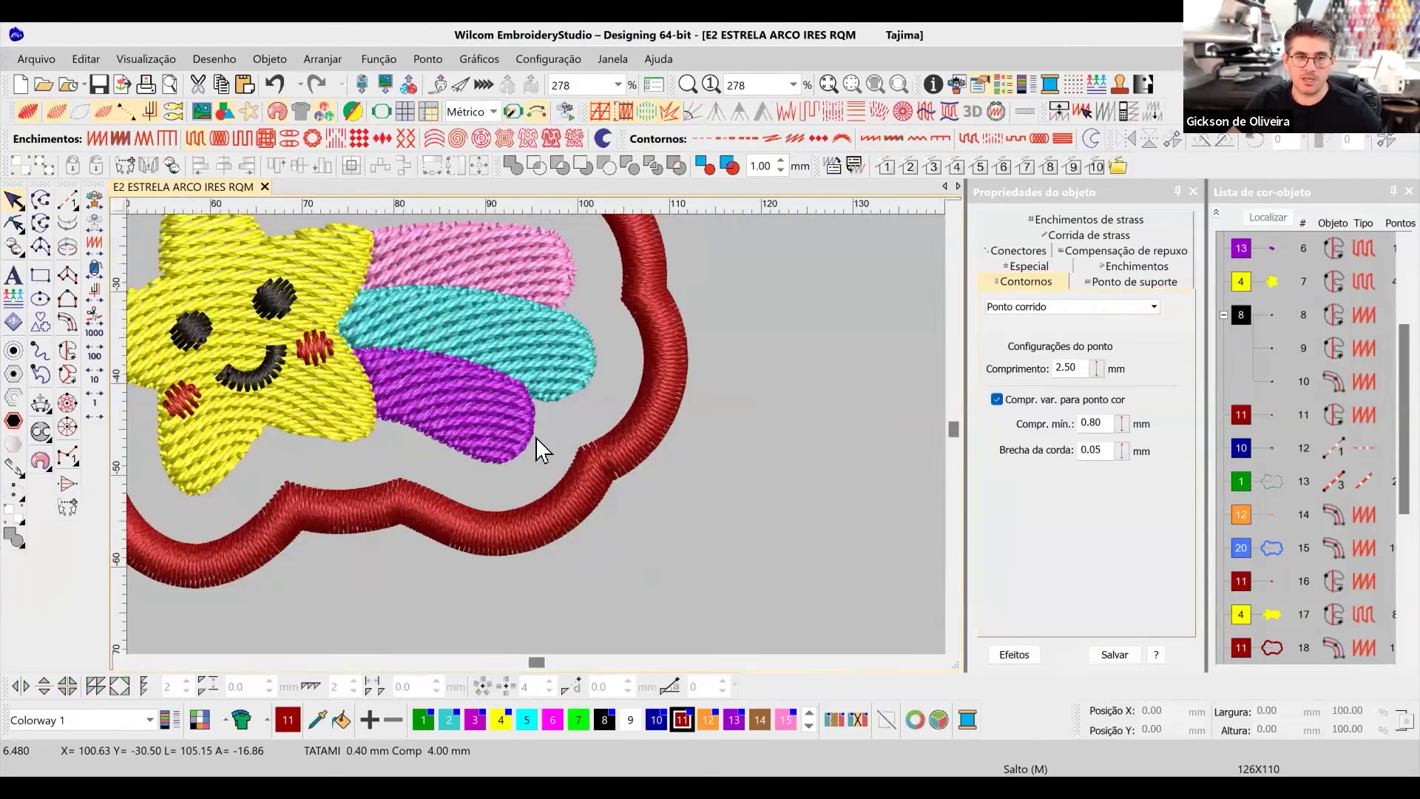
scroll(536, 437, "down", 2)
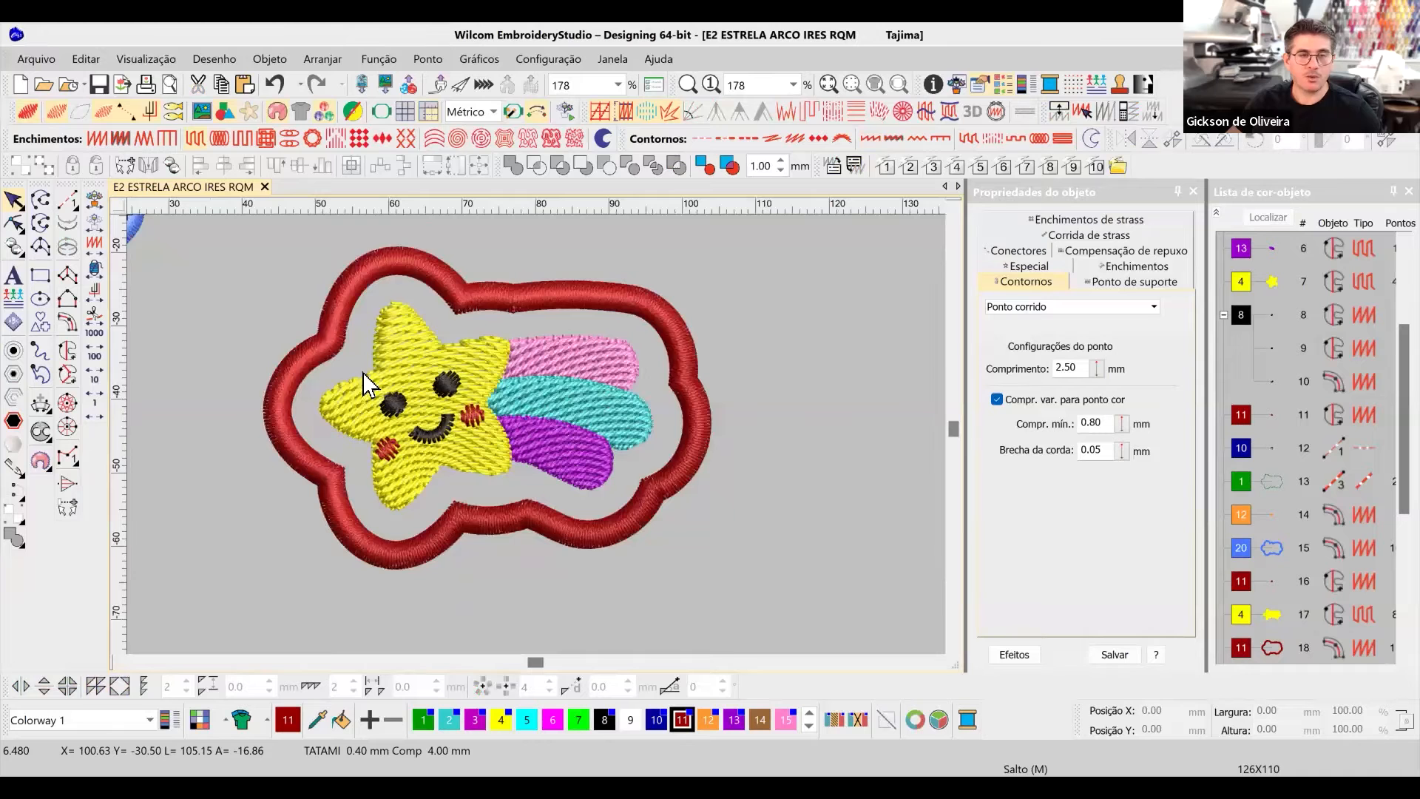
scroll(431, 403, "down", 2)
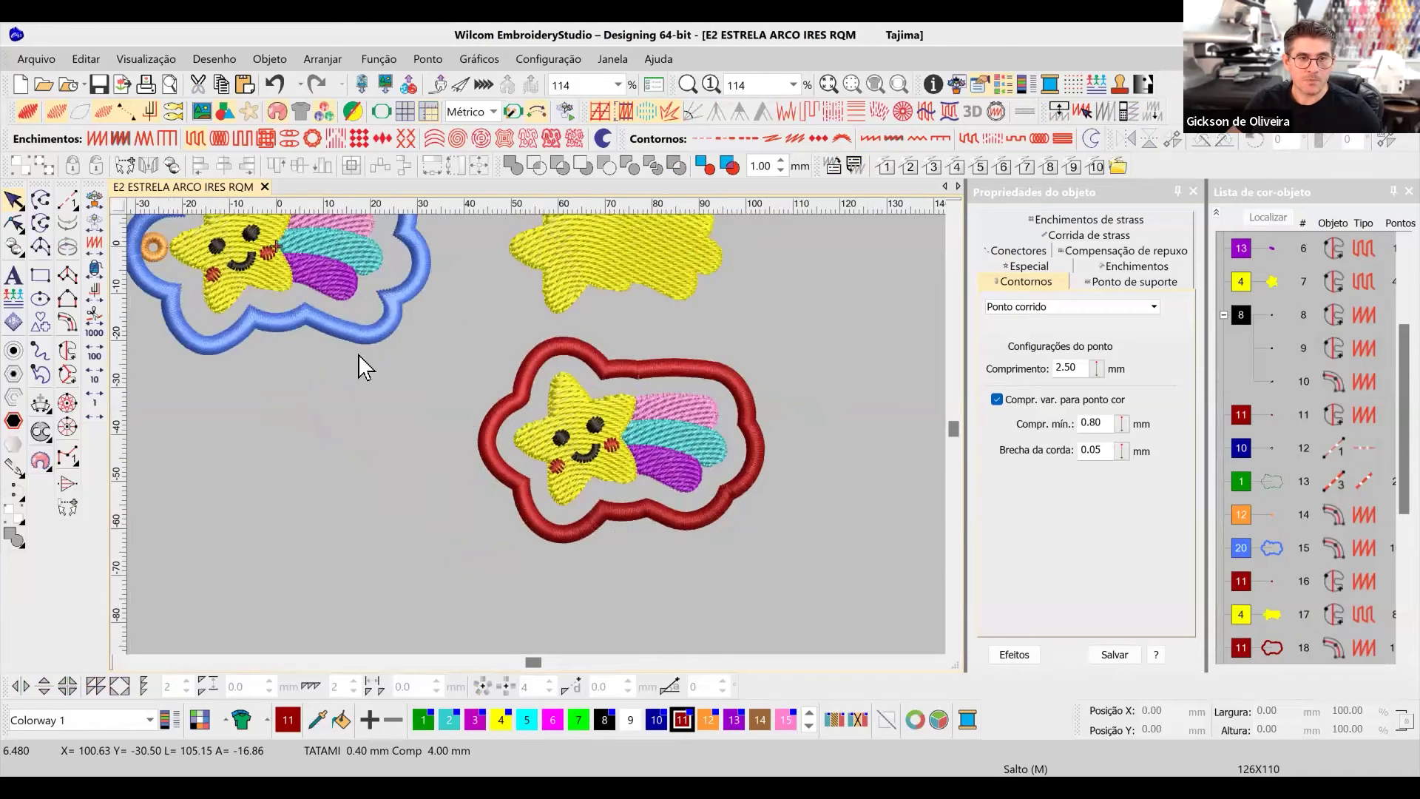
scroll(209, 292, "up", 2)
scroll(497, 396, "up", 2)
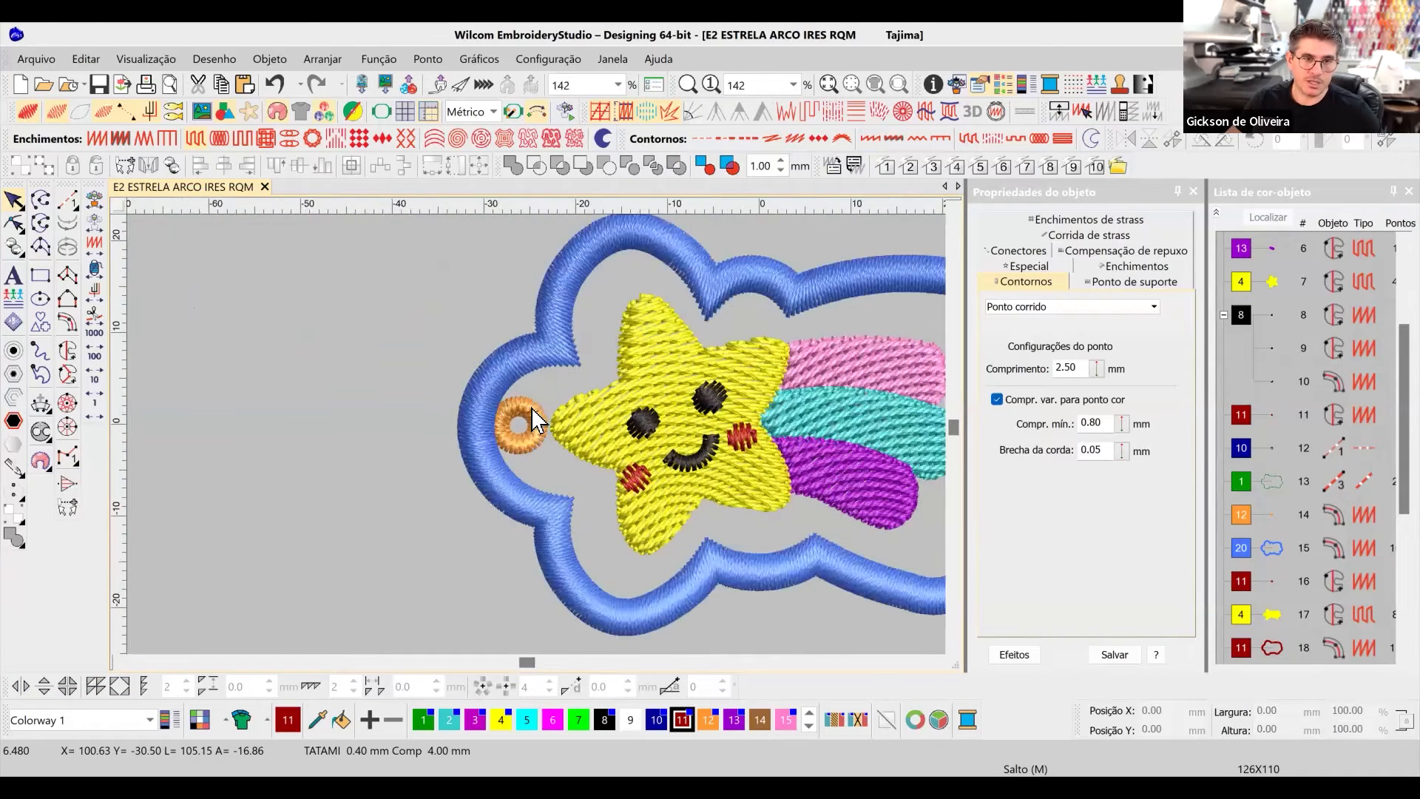
left_click(512, 421)
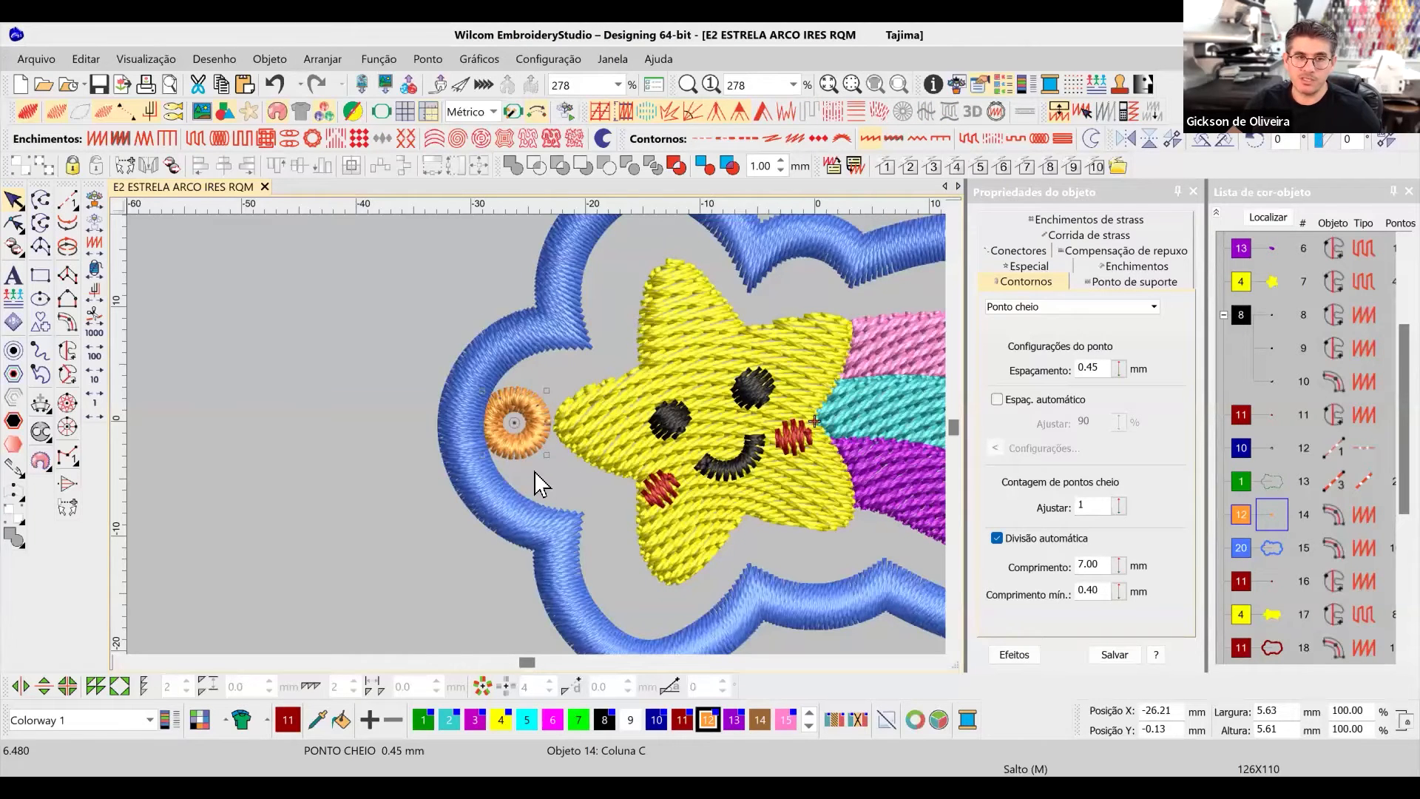
scroll(534, 472, "down", 3)
left_click(548, 420)
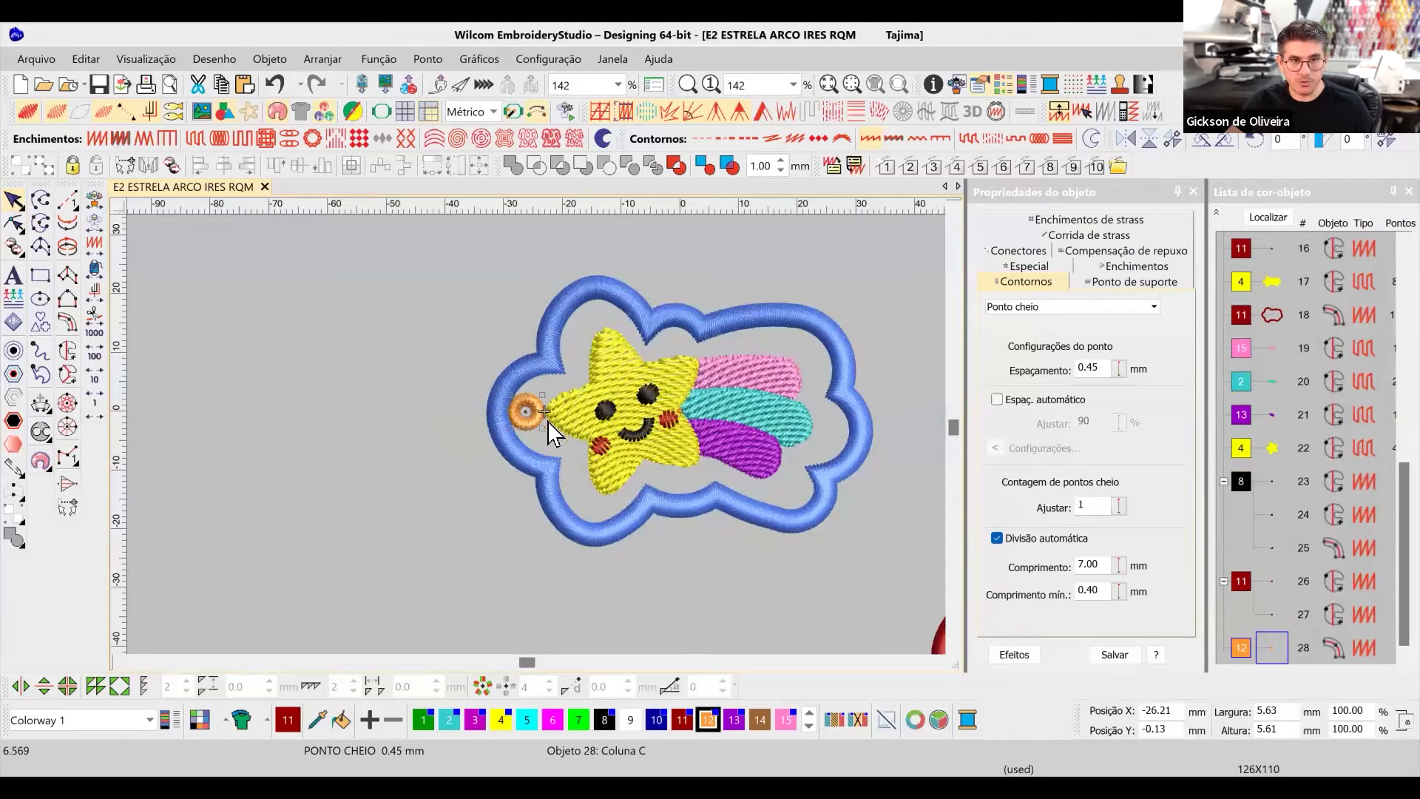
mouse_move(617, 500)
left_mouse_down()
mouse_move(958, 644)
mouse_move(811, 545)
mouse_move(709, 516)
left_mouse_up()
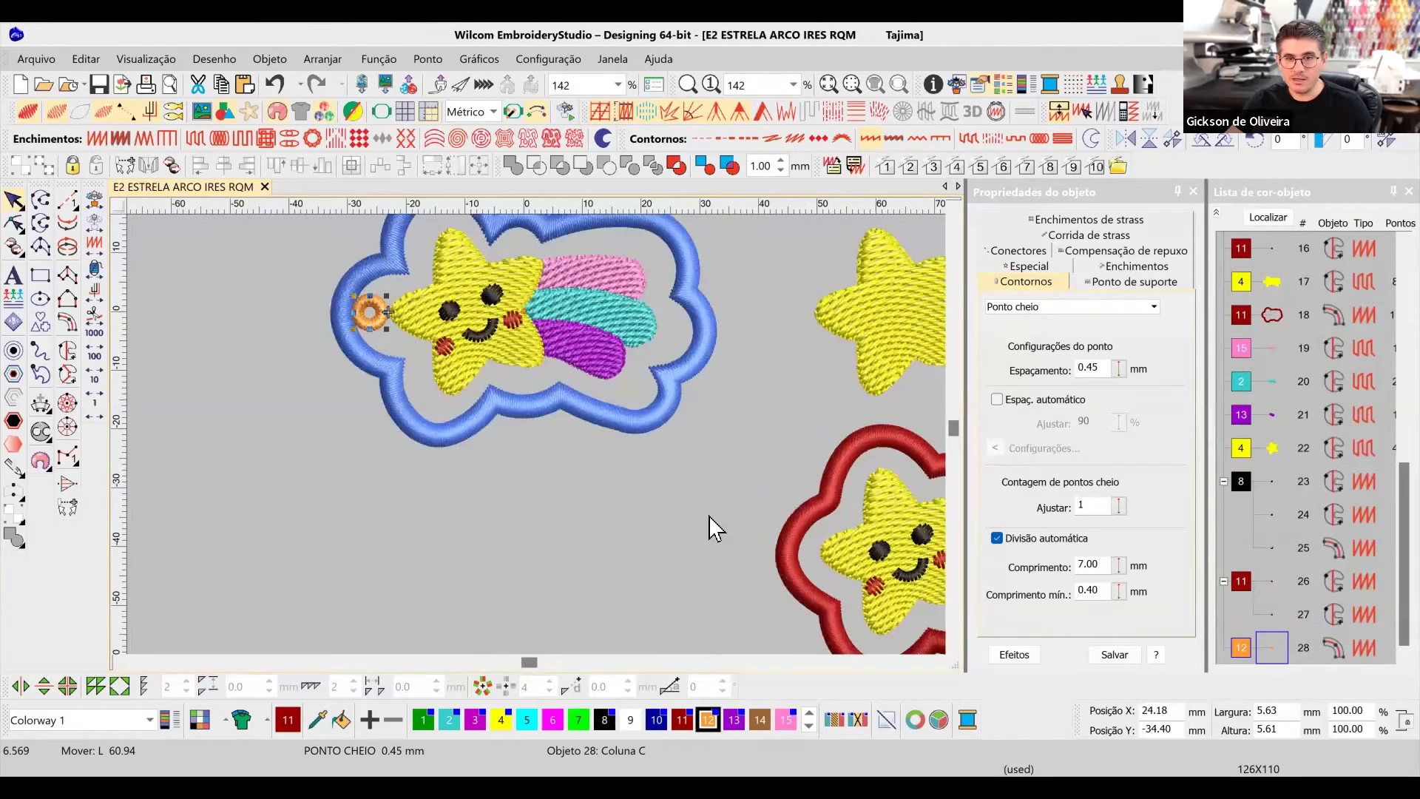
left_click_drag(376, 313, 957, 656)
scroll(543, 451, "up", 2)
left_click_drag(495, 472, 486, 469)
Reshape the red border by deleting its node beside the orange ring.
left_click(484, 432)
left_click(17, 221)
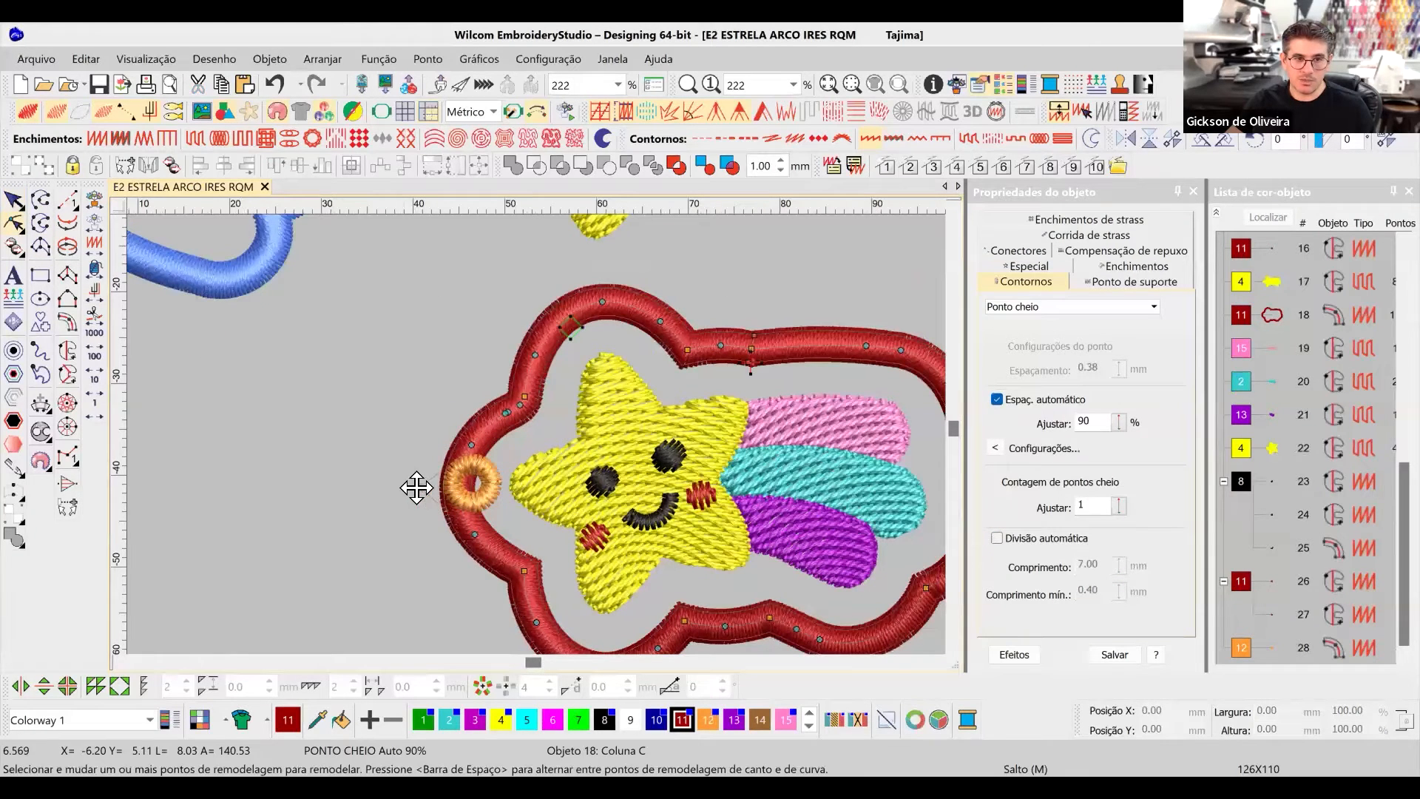
left_click_drag(416, 487, 409, 487)
key("Delete")
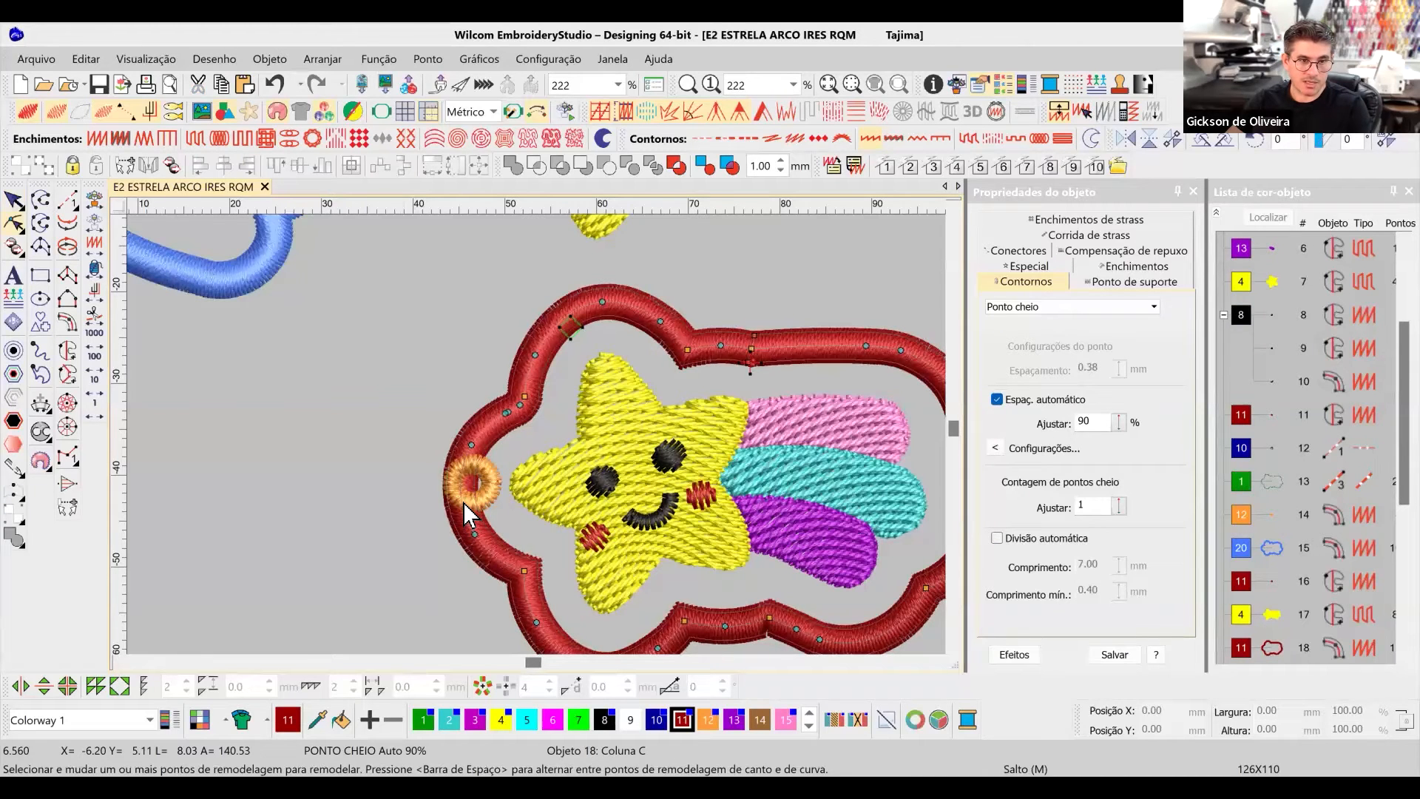
scroll(537, 447, "up", 2)
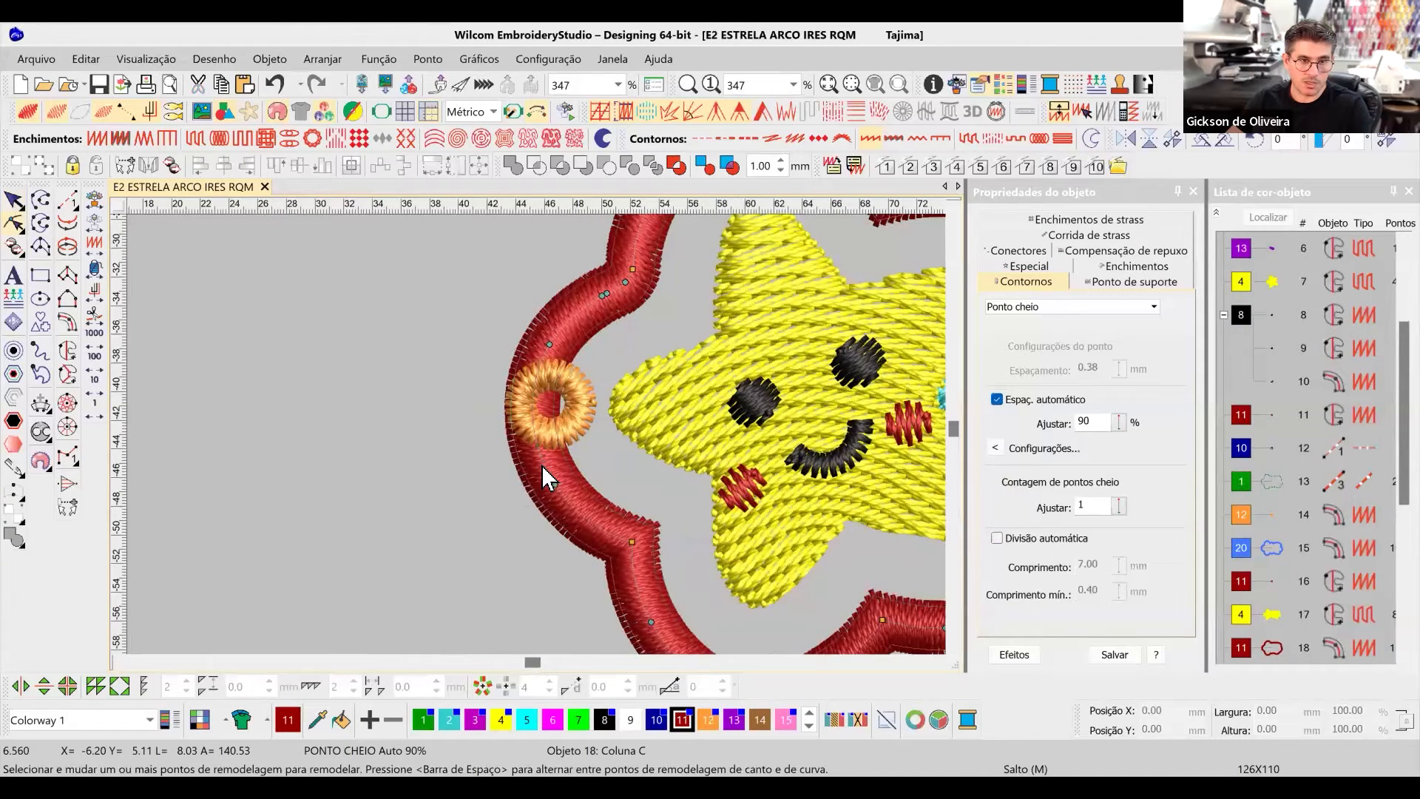
Try adding nodes above and below the ring and pulling the red border outward into a small loop around it.
left_click(544, 465)
left_click(541, 359)
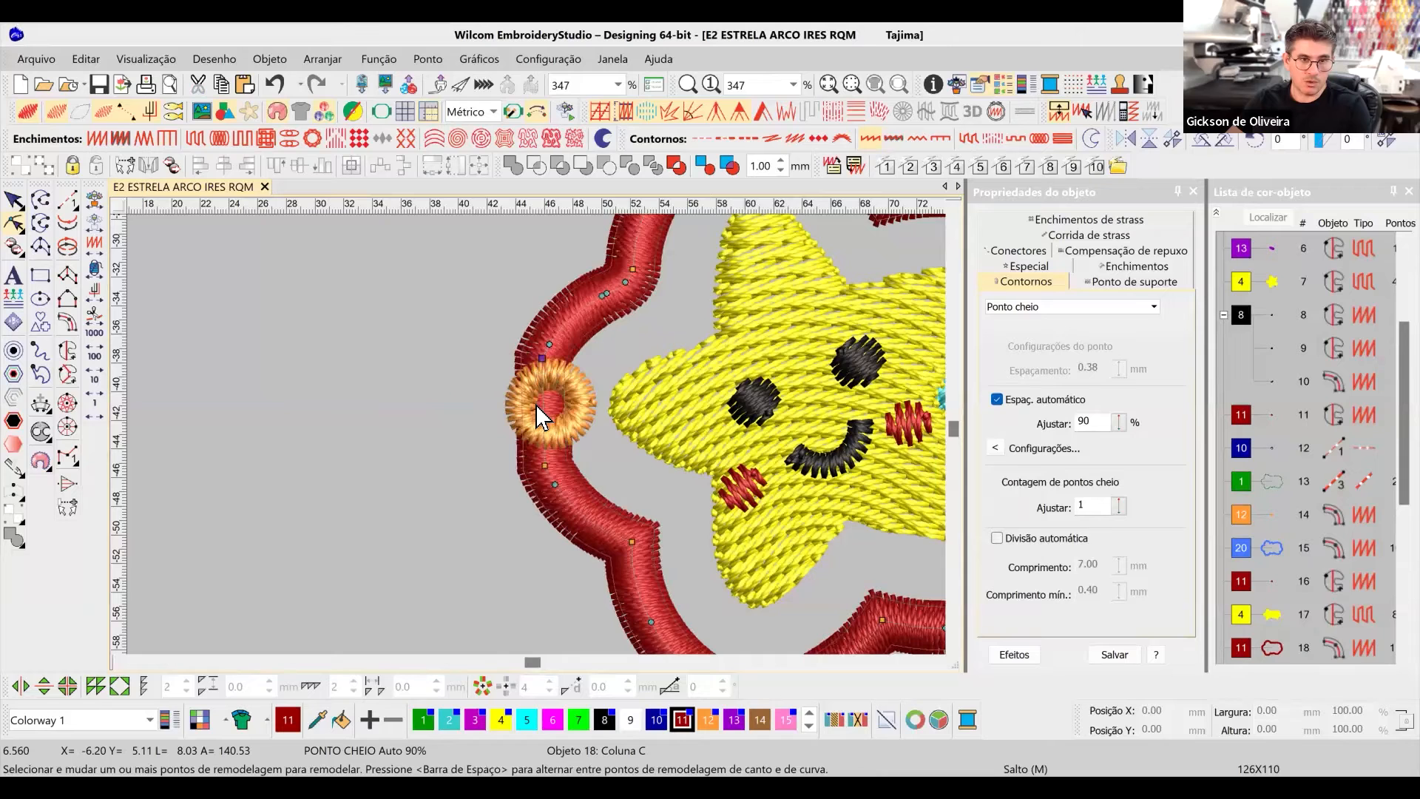
left_click_drag(543, 404, 471, 406)
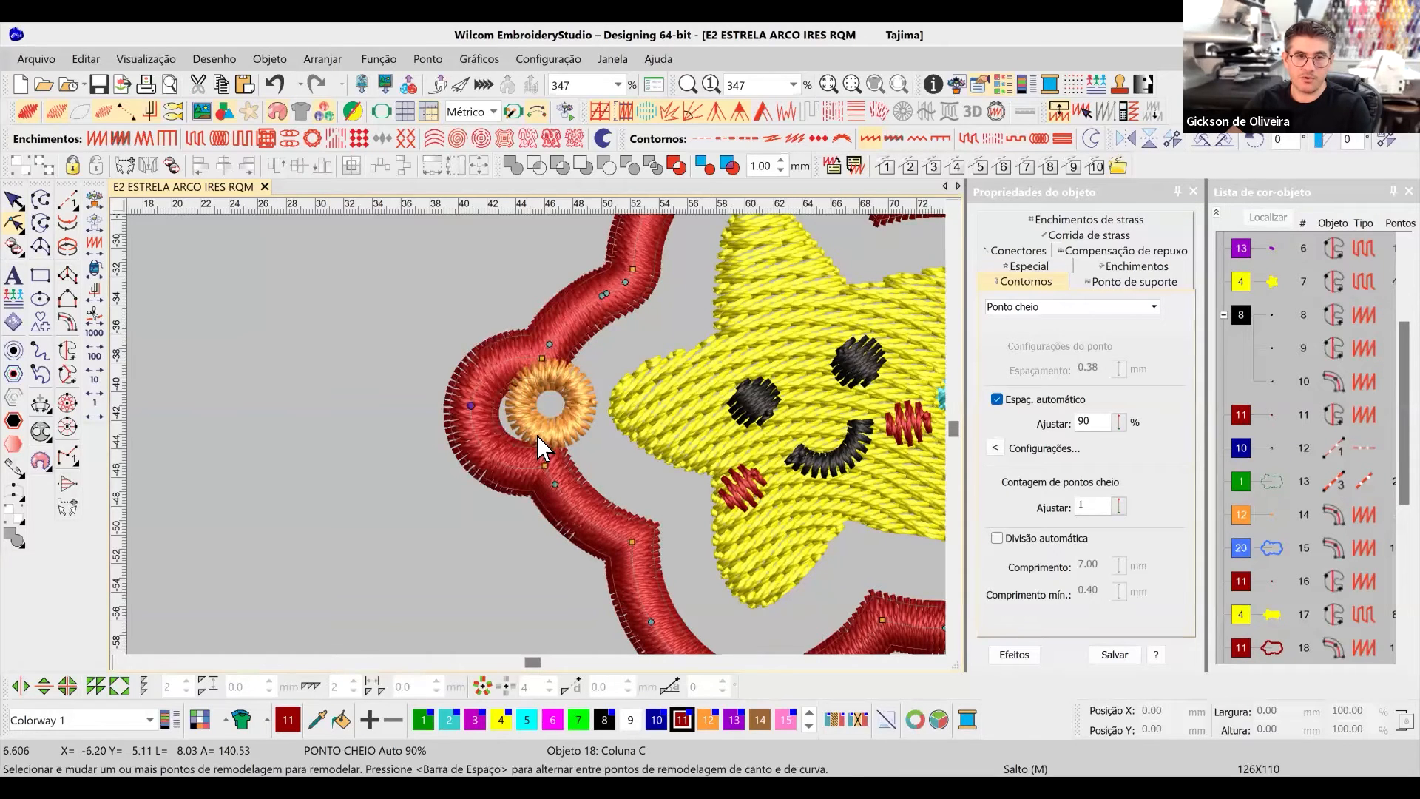
scroll(538, 435, "down", 2)
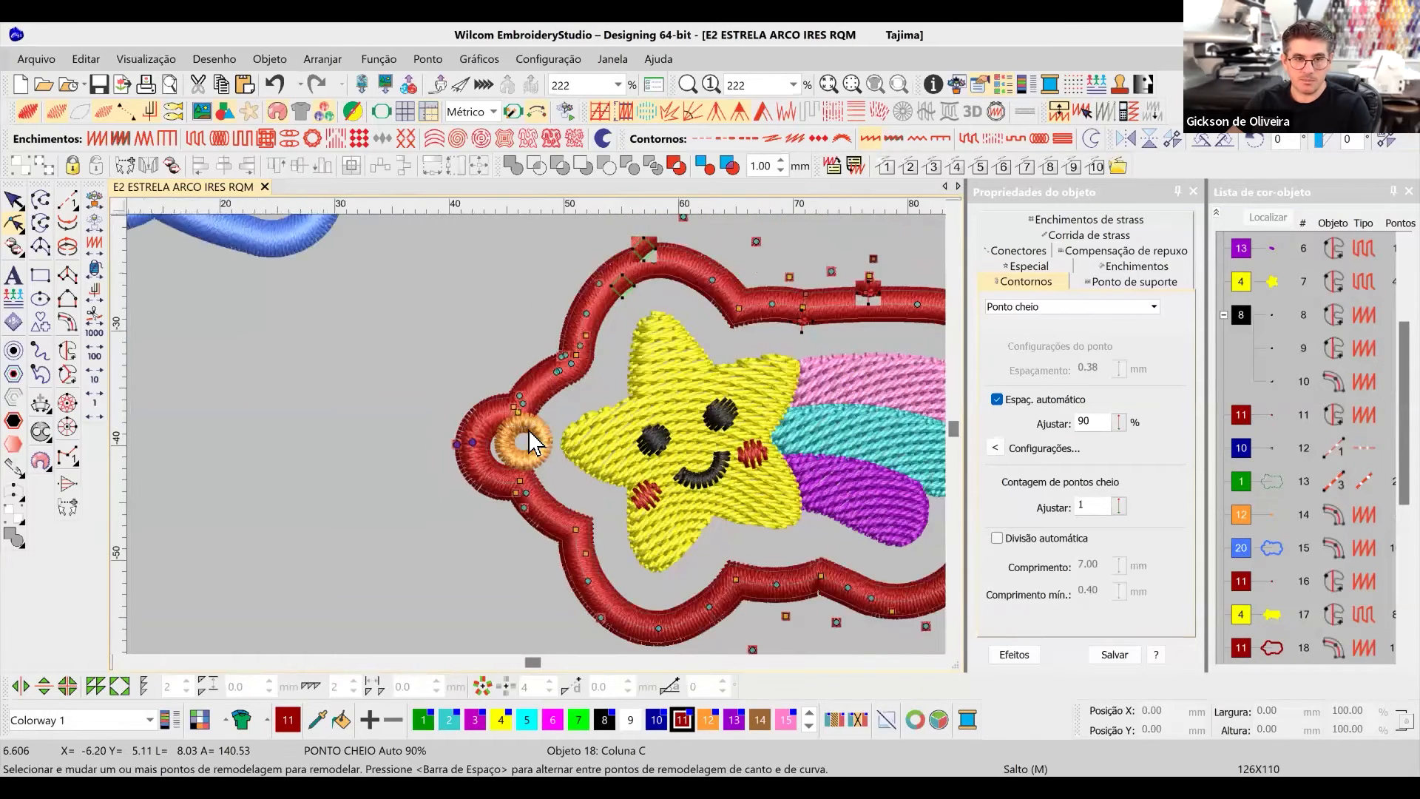
Spread the loop's nodes above and below the ring and add curve points to smooth its joins with the border.
scroll(524, 402, "up", 2)
left_click_drag(512, 420, 513, 401)
left_click_drag(519, 522, 516, 543)
right_click(550, 582)
left_click_drag(431, 464, 430, 464)
left_click_drag(513, 395, 510, 381)
right_click(540, 375)
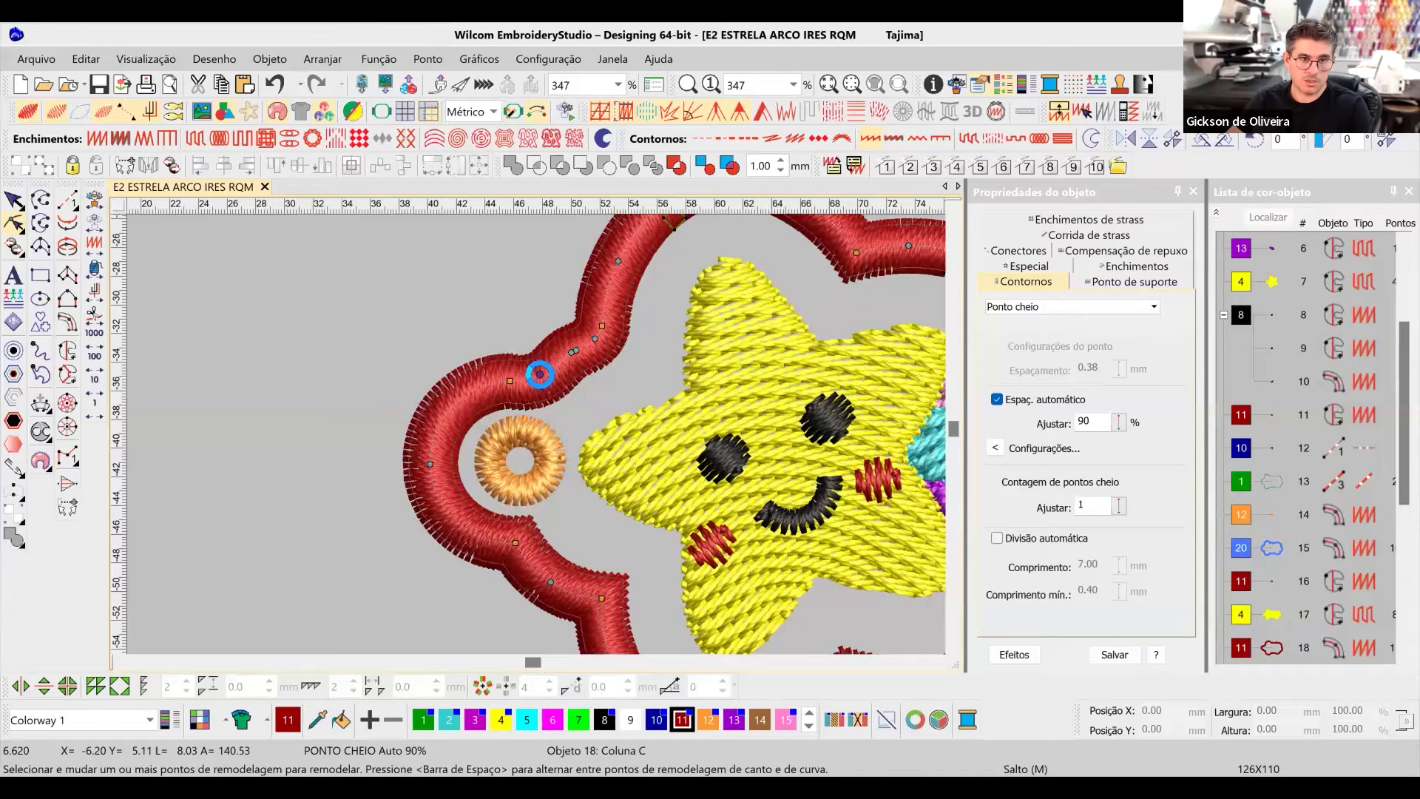
scroll(537, 437, "down", 4)
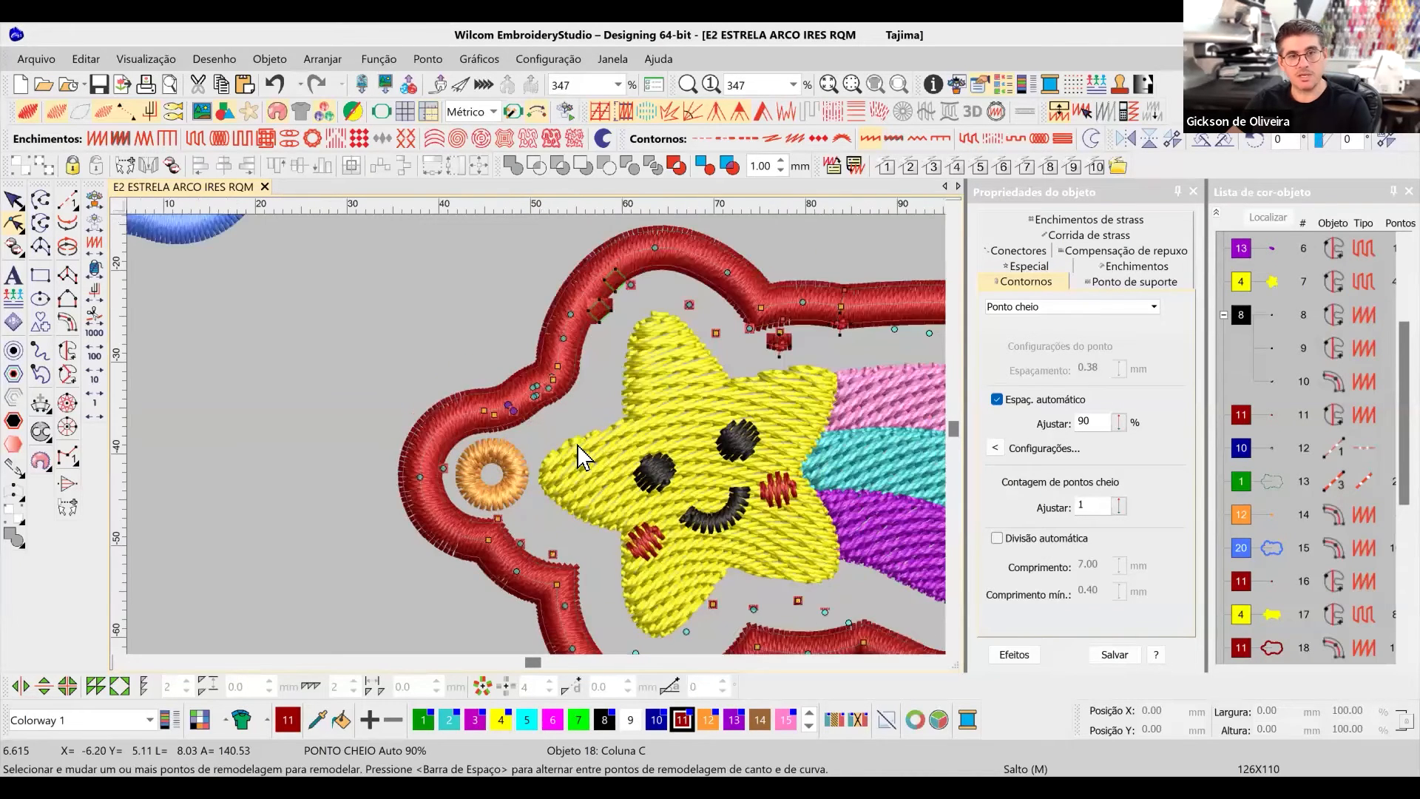
Undo the loop edits on the red border around the orange ring.
left_click(13, 199)
left_click(311, 348)
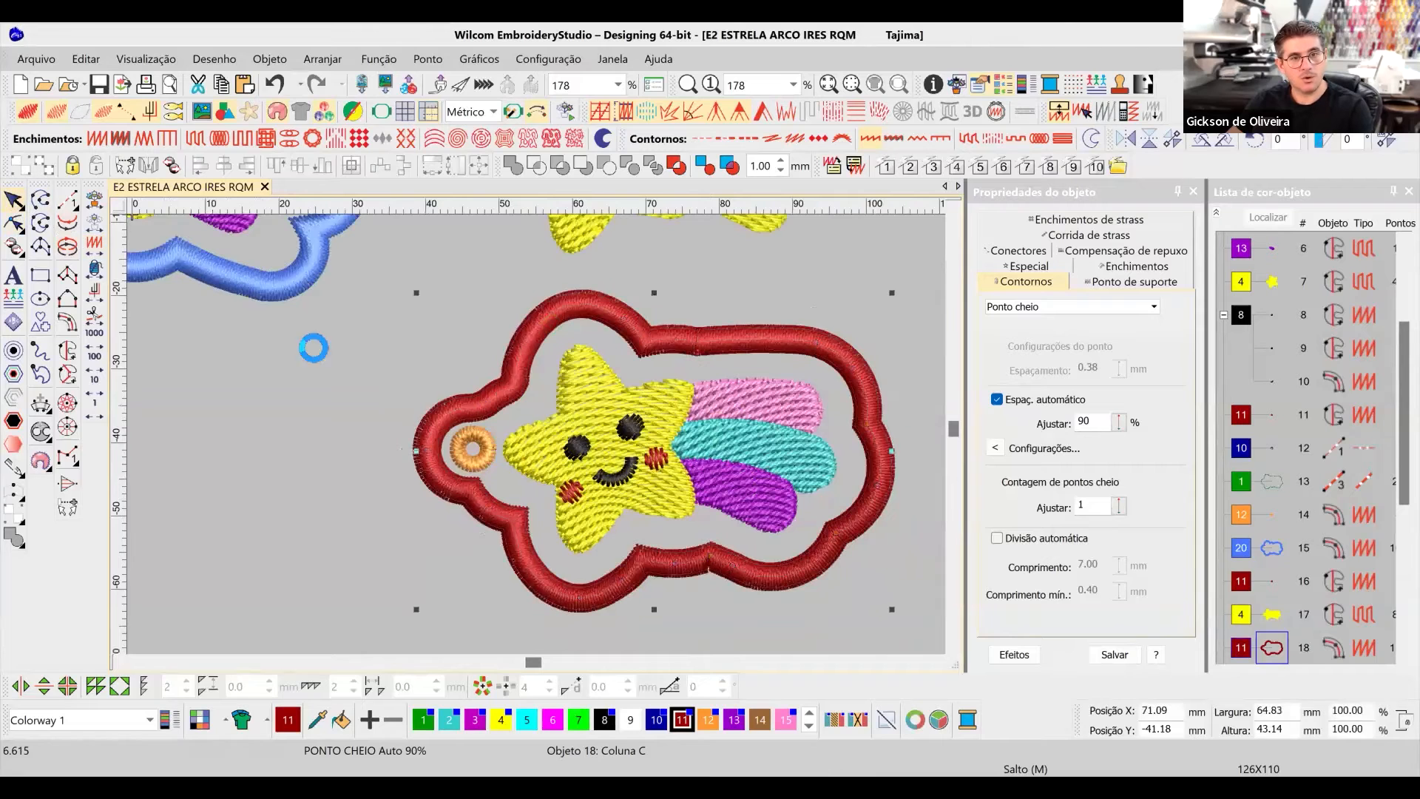
key("ctrl+z")
key("ctrl+z")
key("ctrl+z")
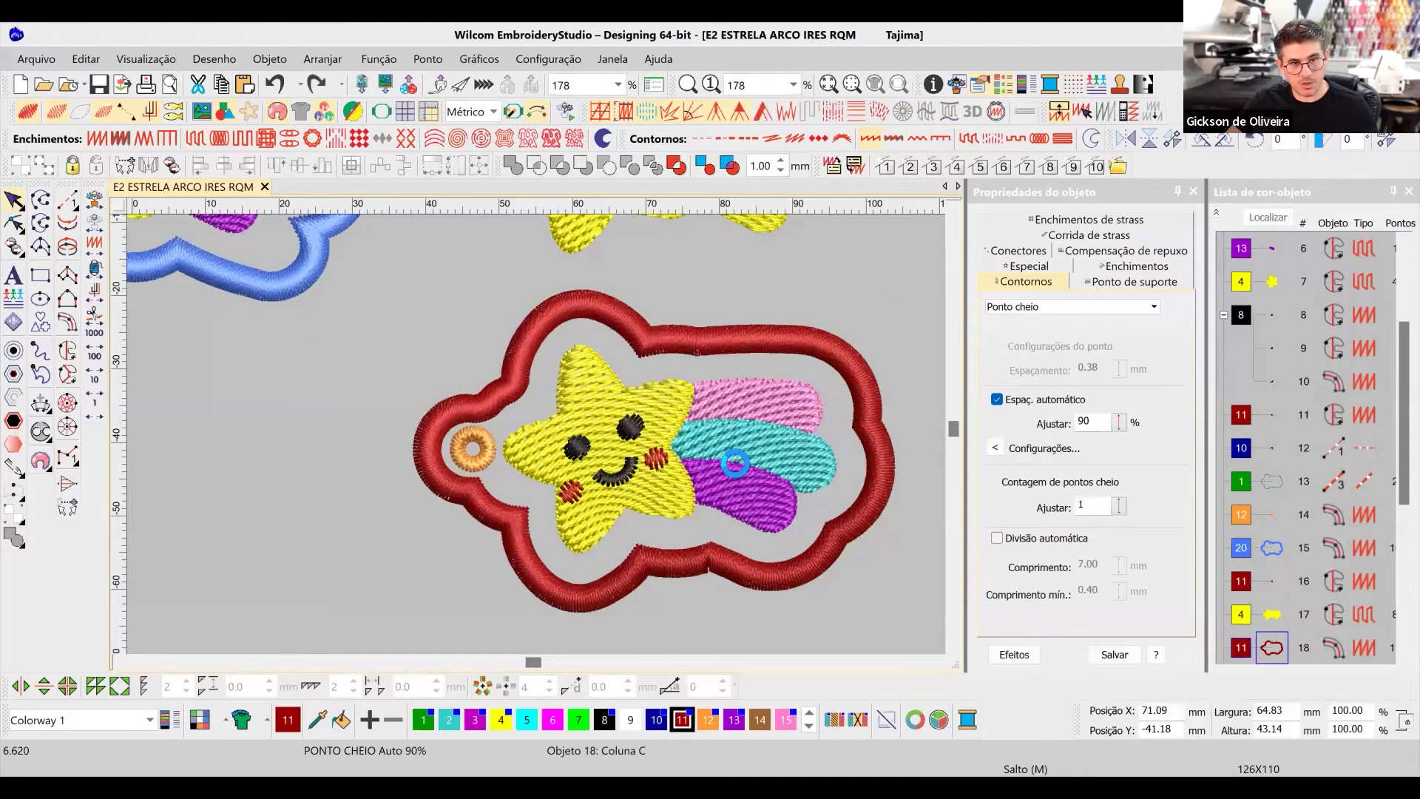
key("ctrl+z")
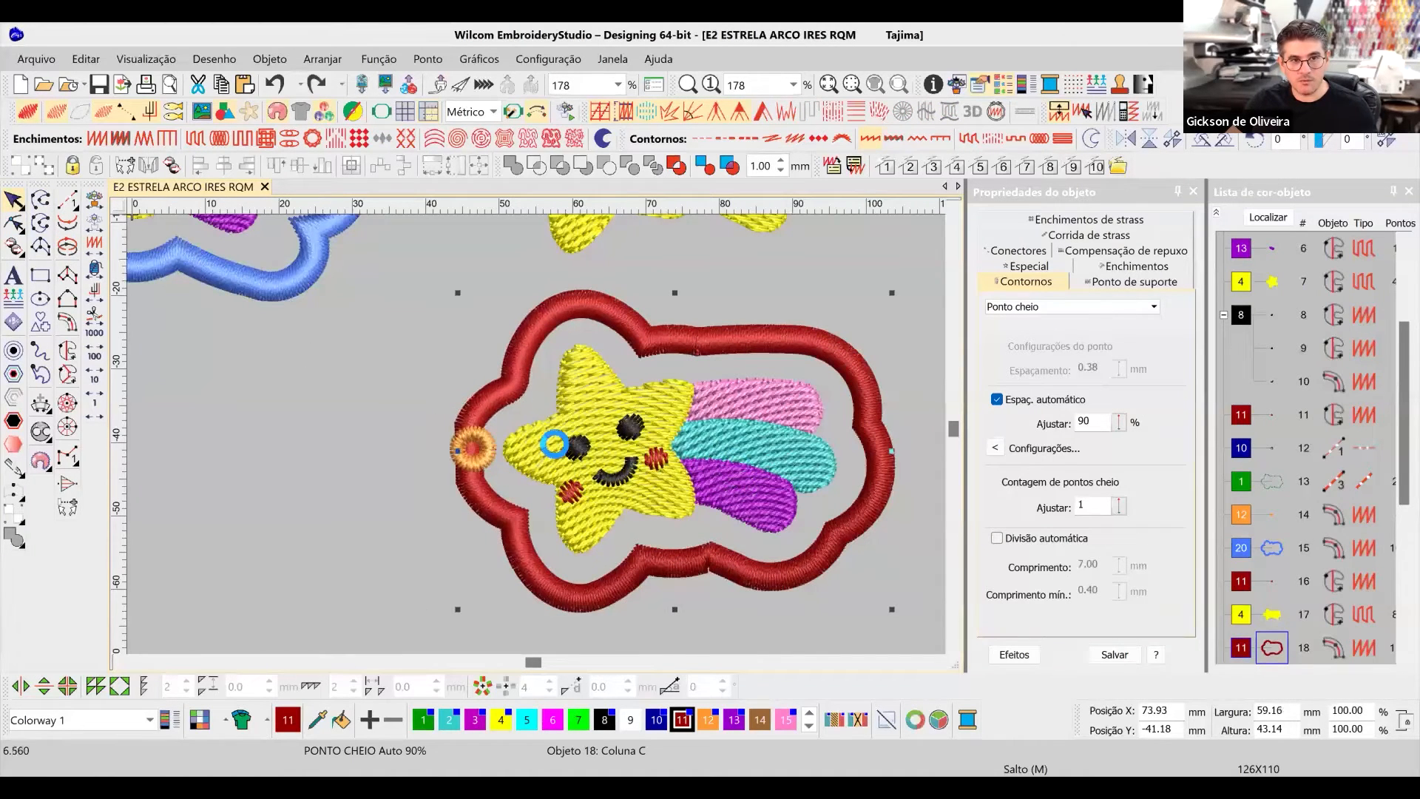
Reshape the red border beside the ring by pulling its left curve outward until the ring fits inside.
left_click(14, 224)
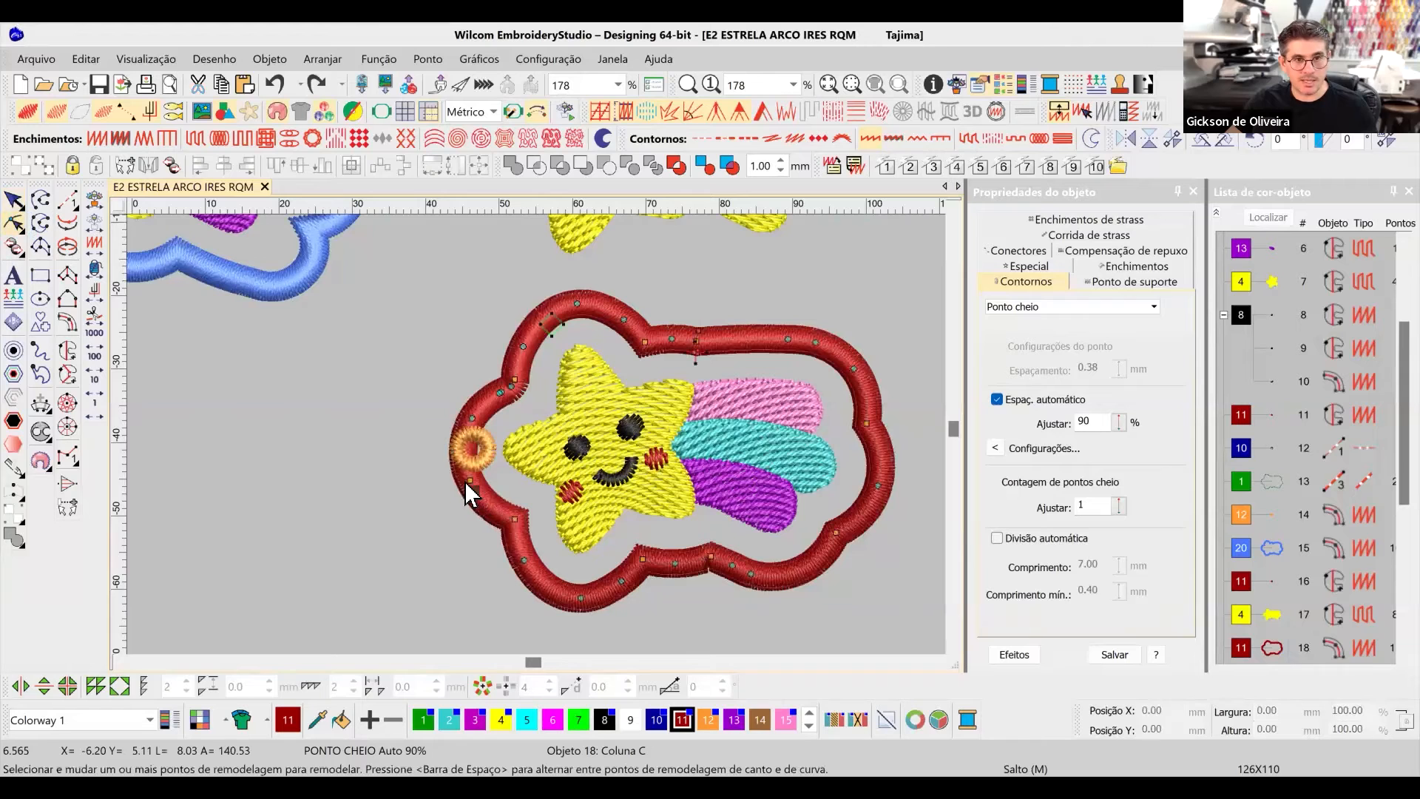
left_click_drag(491, 516, 491, 518)
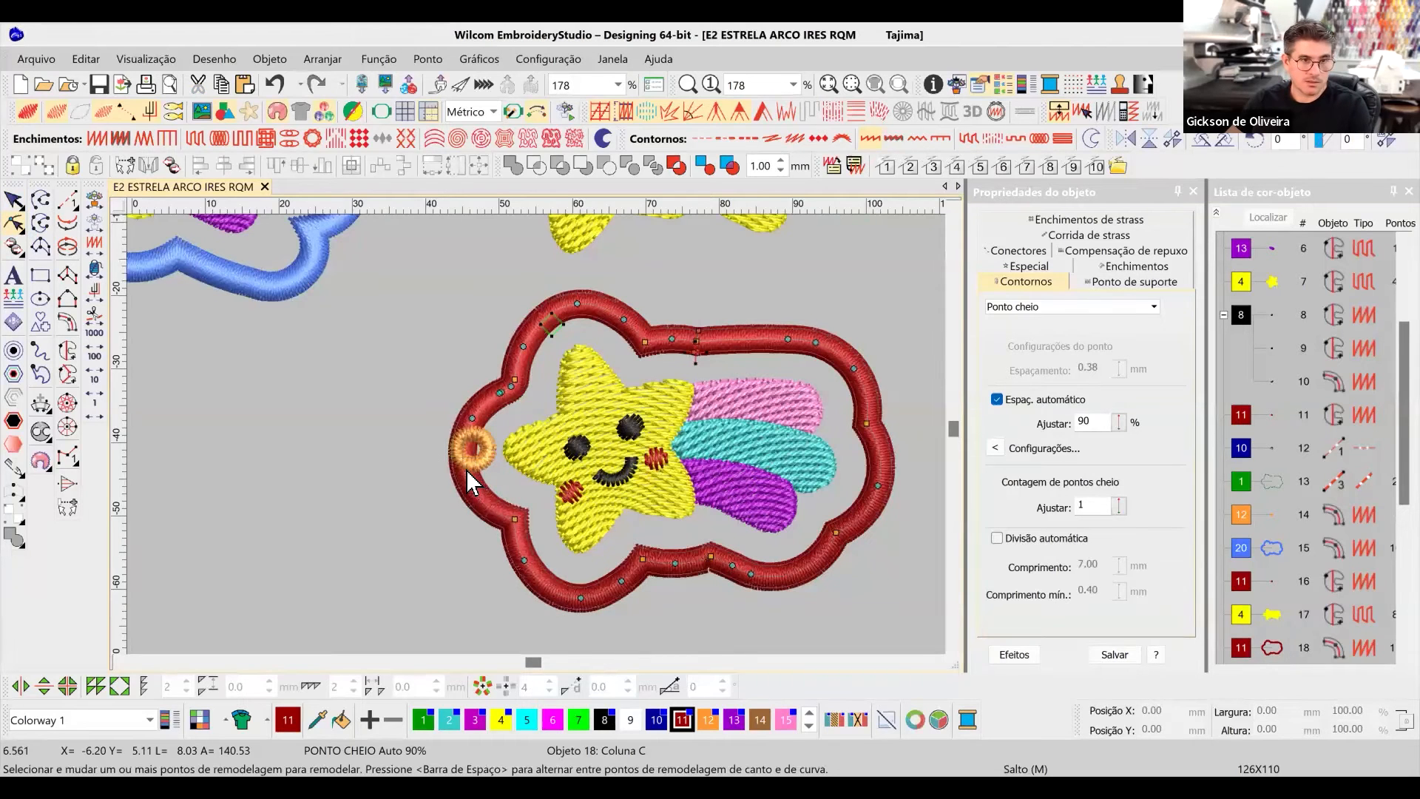
left_click_drag(444, 466, 443, 449)
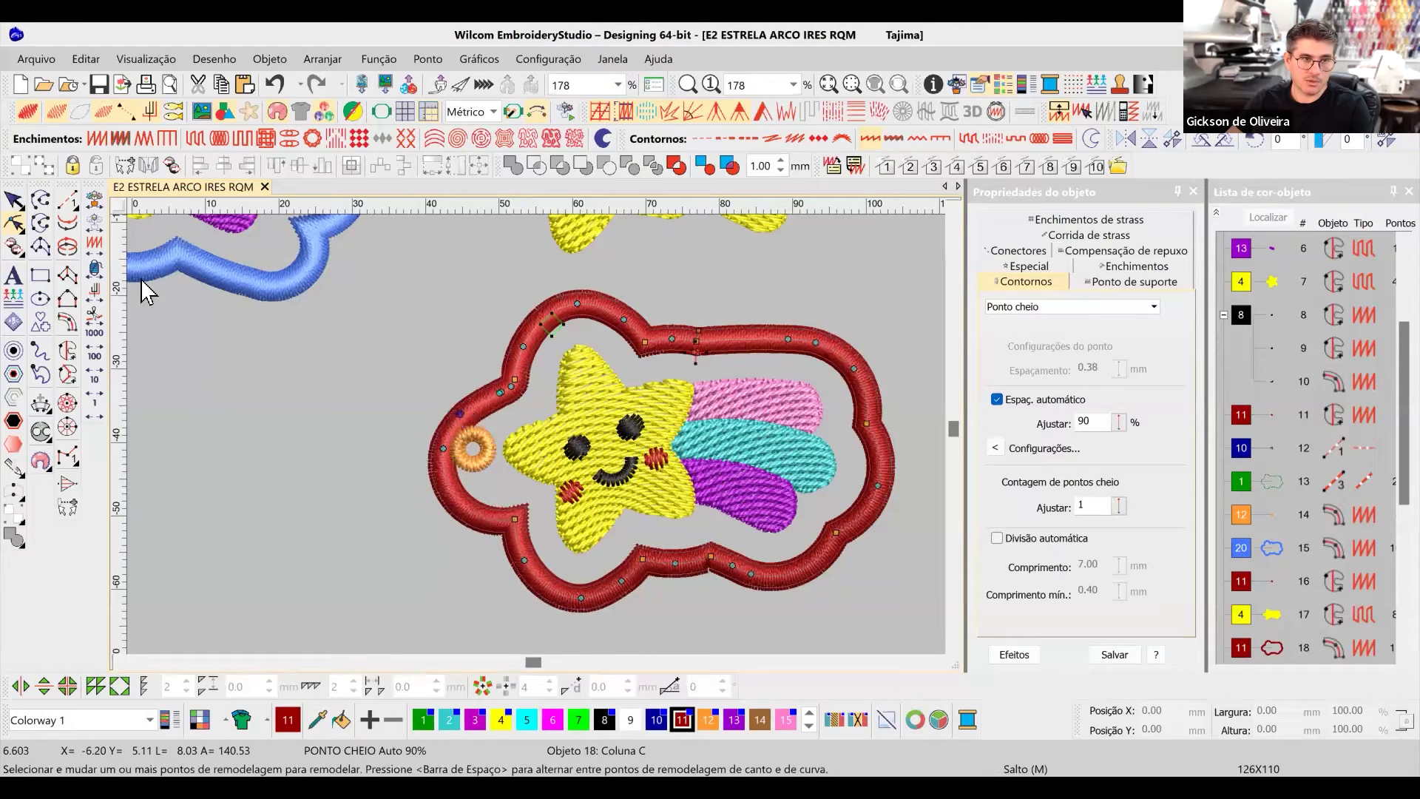
Move the orange ring slightly down and right, between the red border and the star's left tip.
left_click(11, 200)
left_click_drag(484, 473, 486, 475)
left_click(392, 464)
Delete the surplus nodes at the red border's inner corner above the orange ring.
left_click(456, 419)
left_click(14, 224)
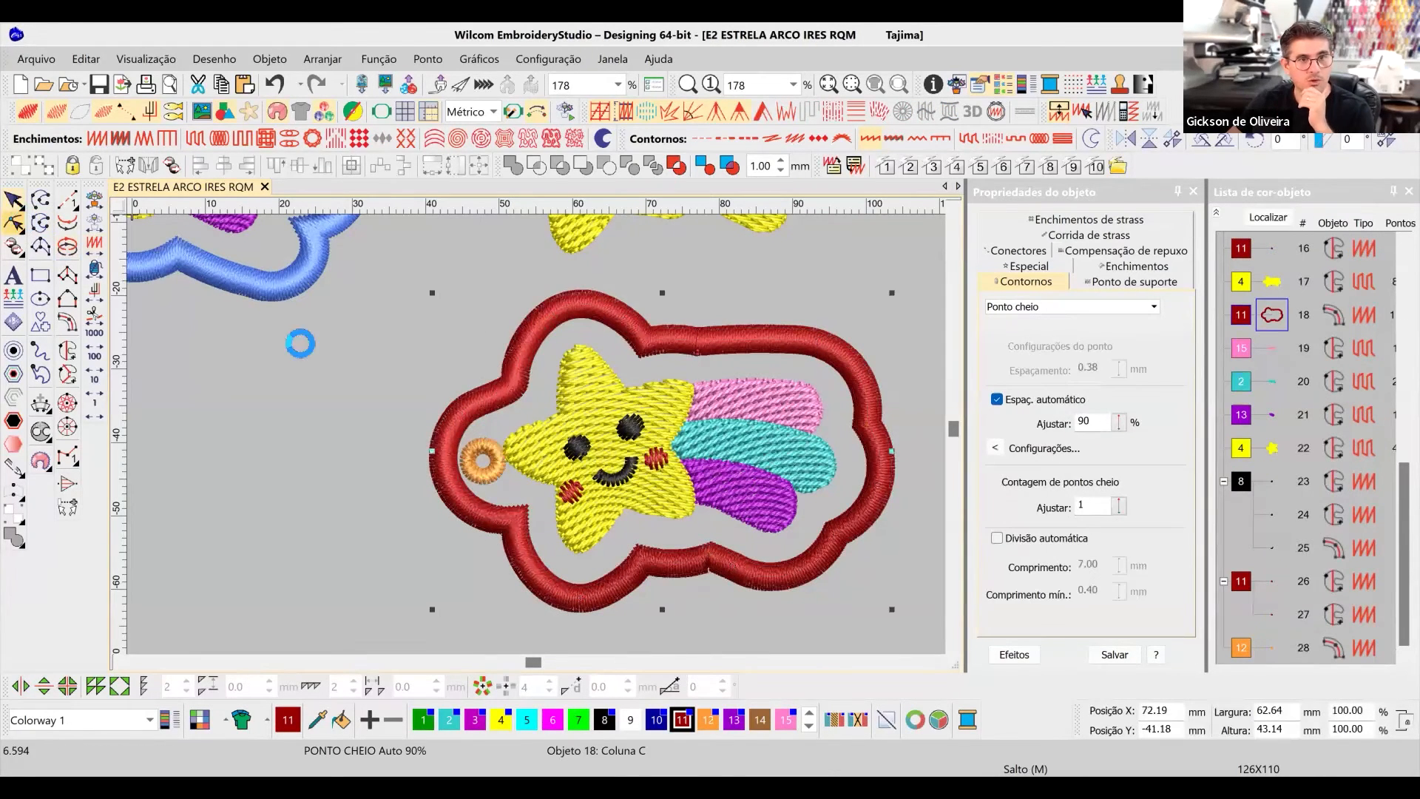
scroll(530, 432, "up", 3)
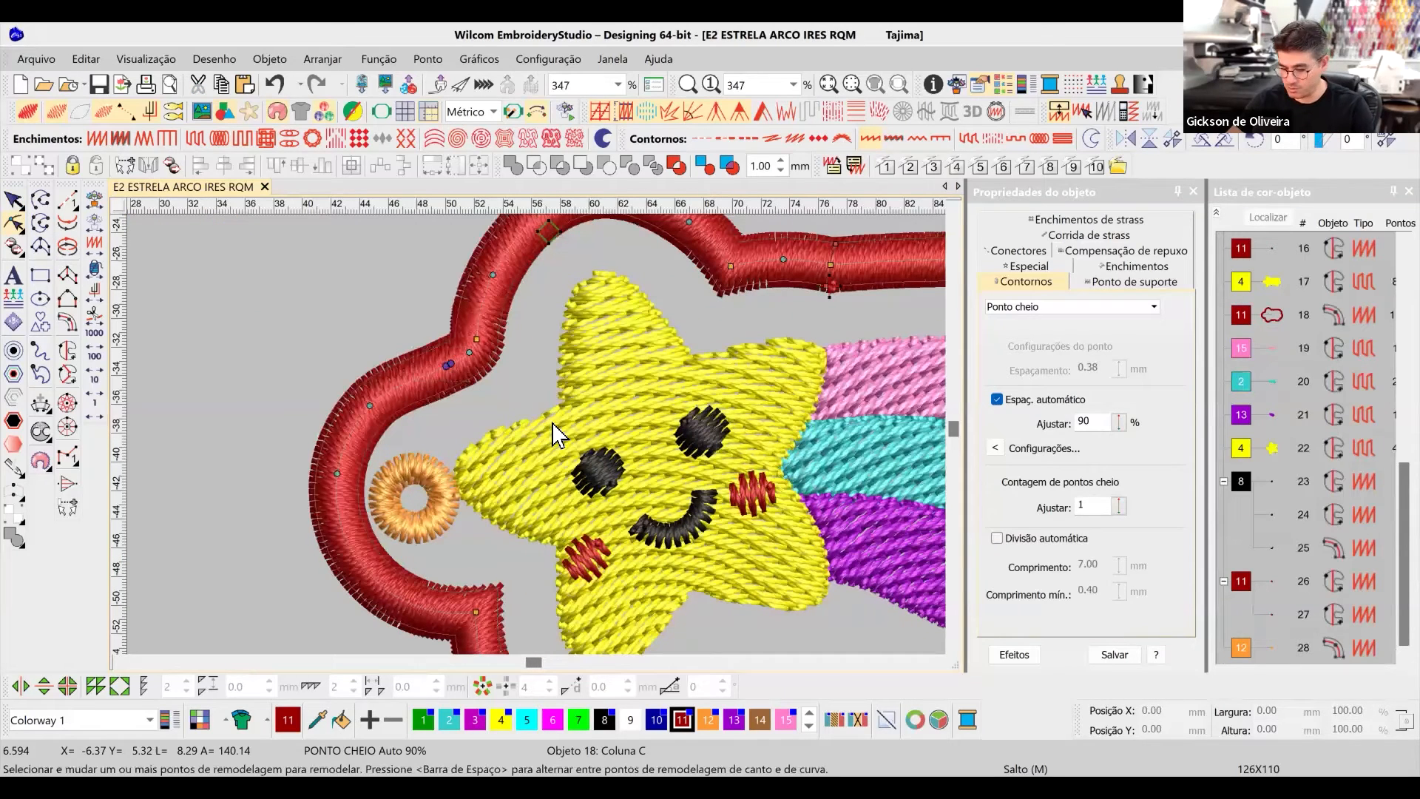
left_click(469, 352)
key("Delete")
Adjust the red border's left curve nodes outward to form an even, rounded arc around the ring.
left_click_drag(370, 406, 366, 404)
left_click_drag(336, 485, 333, 485)
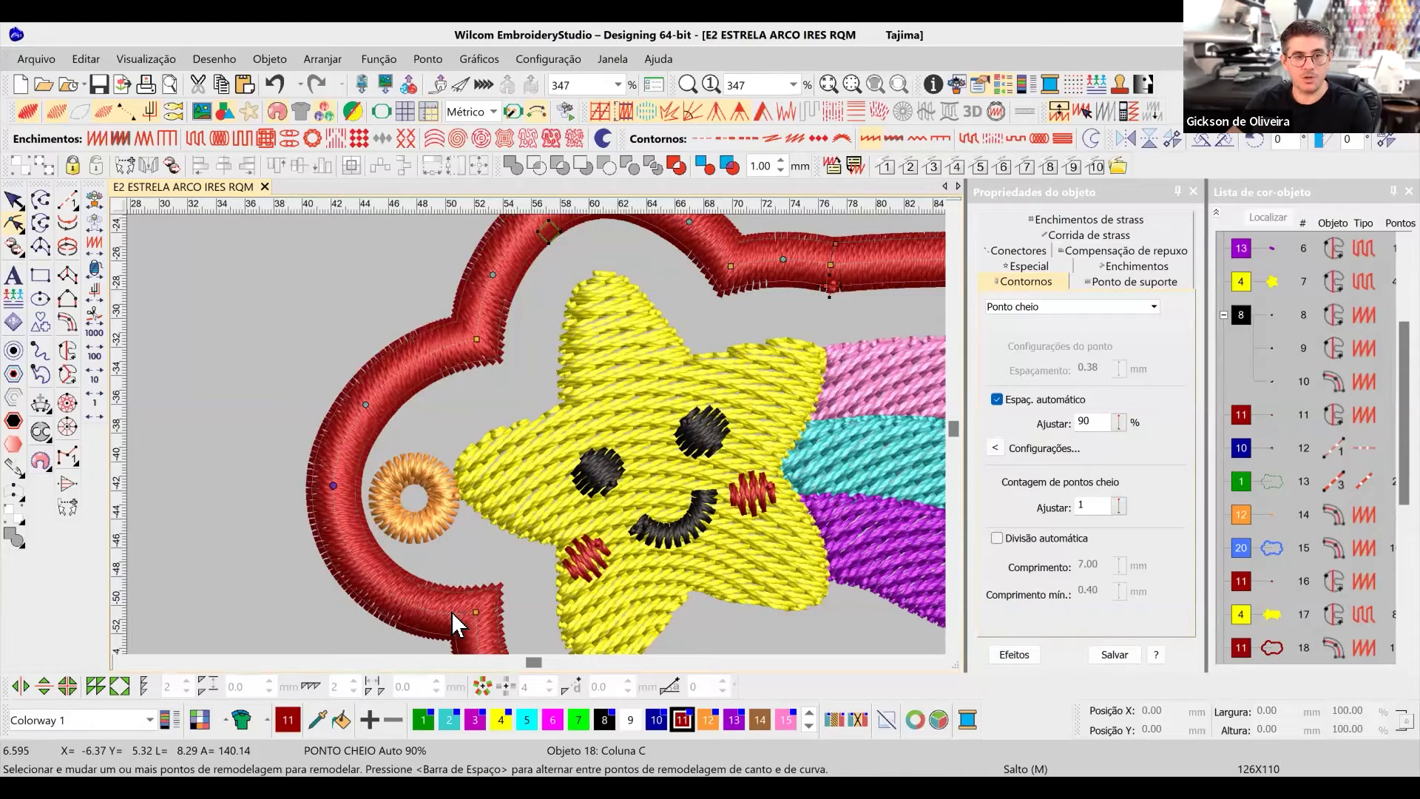
scroll(538, 433, "down", 2)
left_click_drag(492, 313, 487, 311)
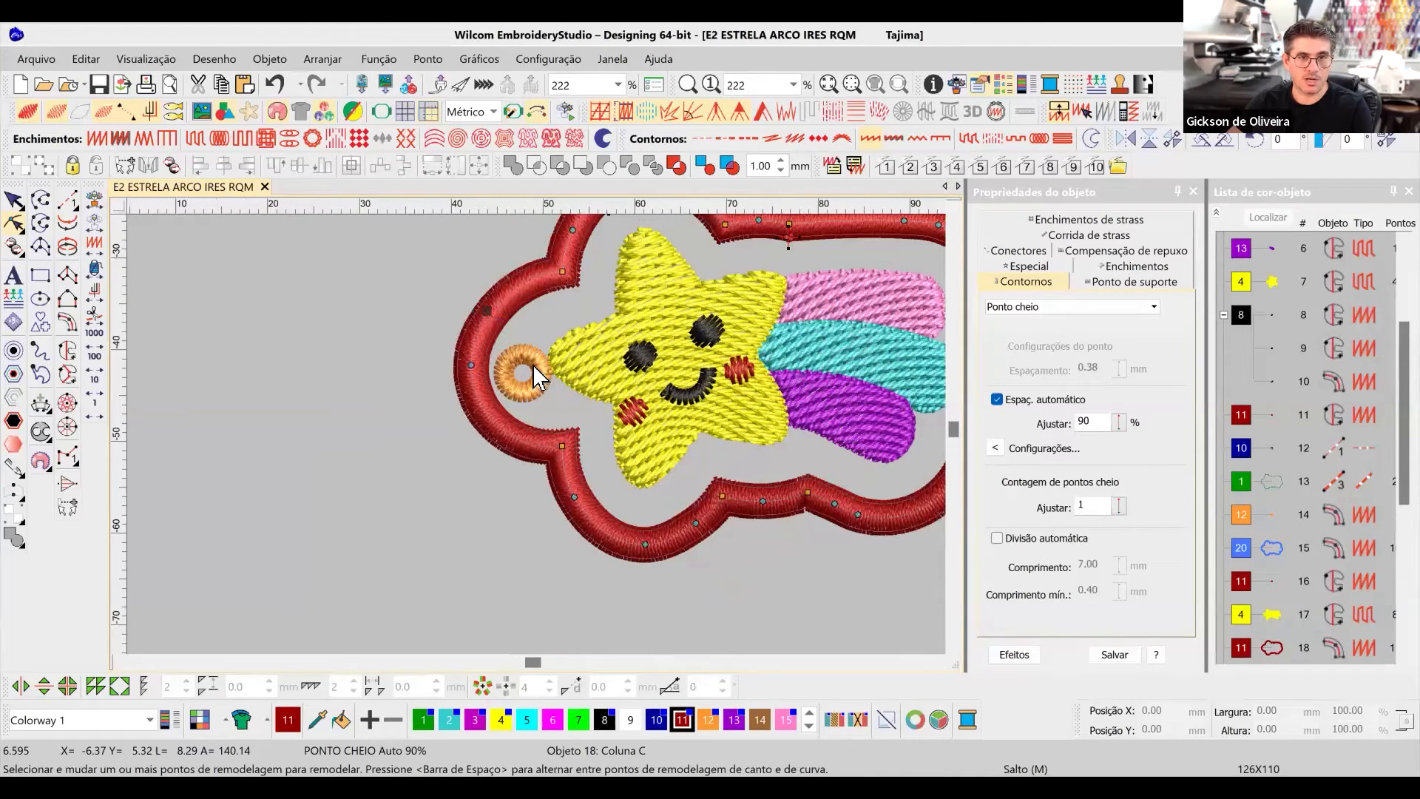
left_click(470, 367)
left_click_drag(471, 367, 446, 368)
Centre the orange ring in the gap between the red border's left arc and the star's tip.
left_click(13, 200)
left_click(502, 370)
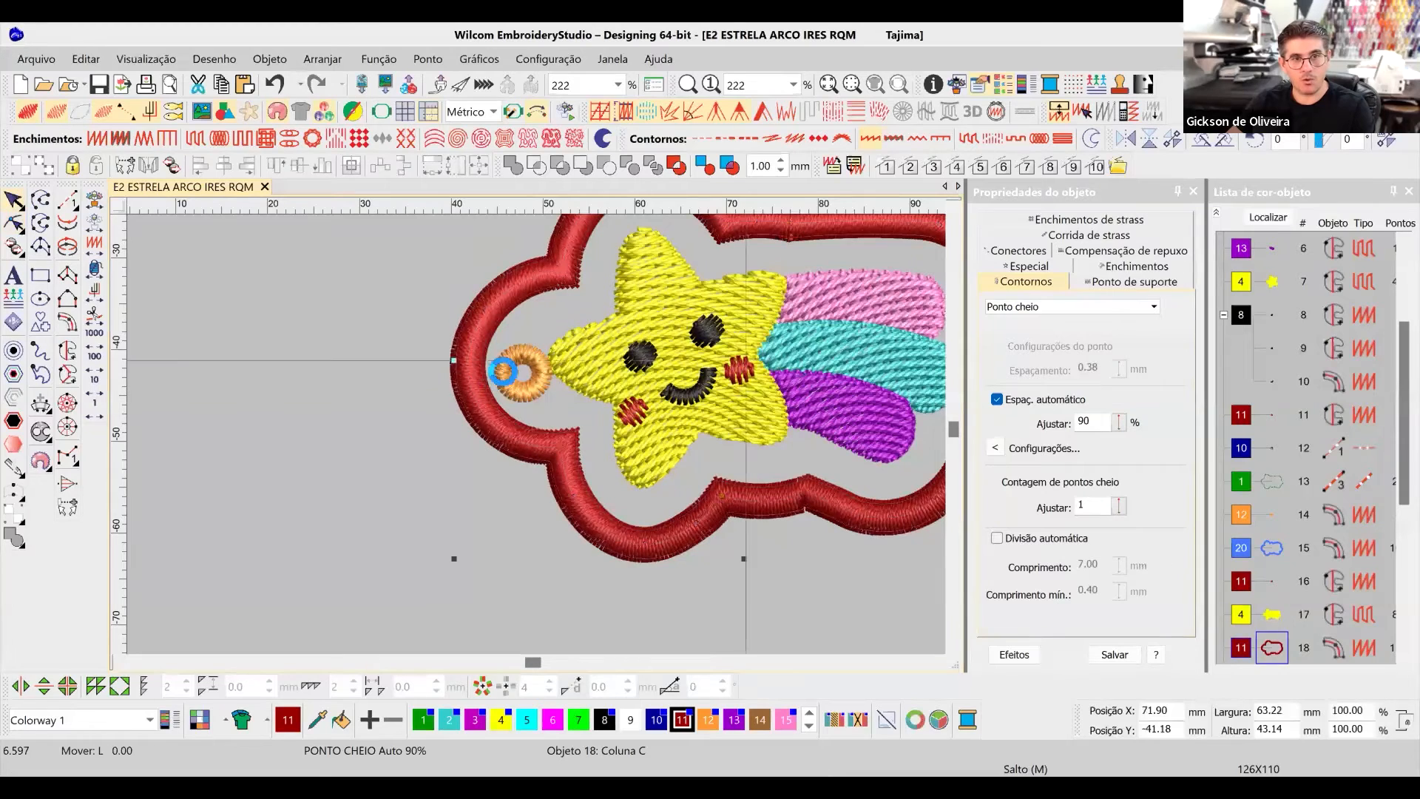
left_click_drag(533, 394, 528, 380)
left_click(355, 375)
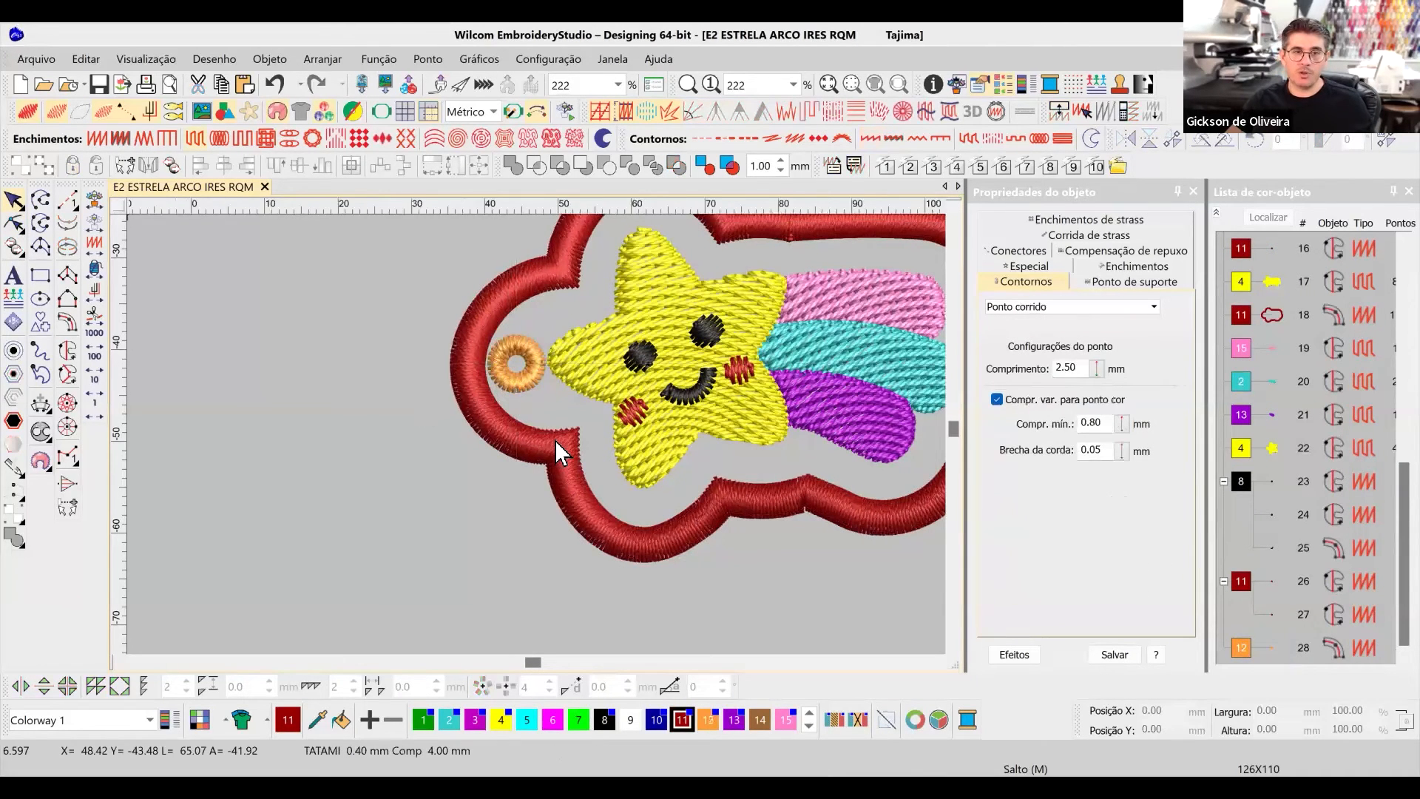
scroll(540, 466, "down", 2)
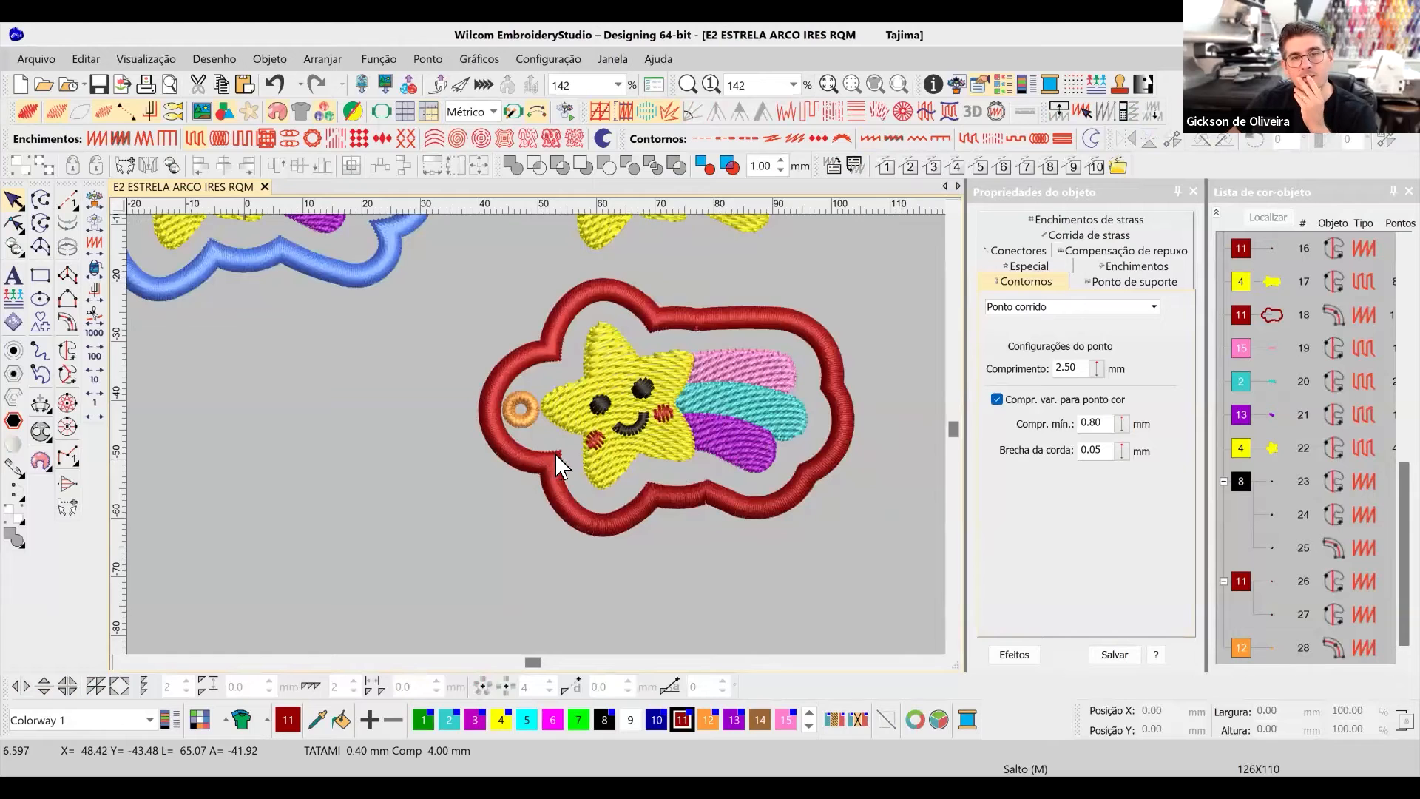
Undo the red border's node edits and the orange ring's placement, back to the original offset outline without a ring.
scroll(529, 438, "down", 1)
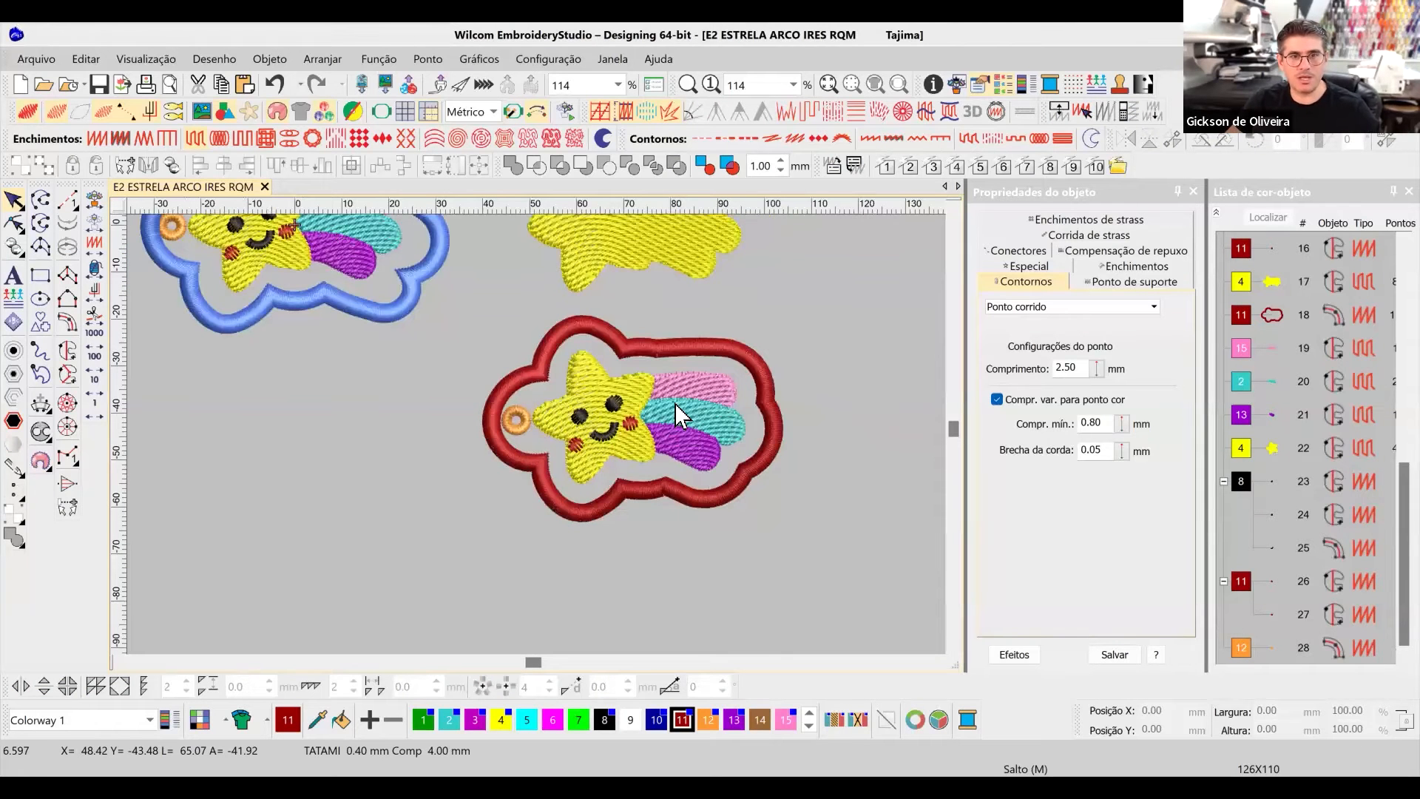
left_click(517, 423)
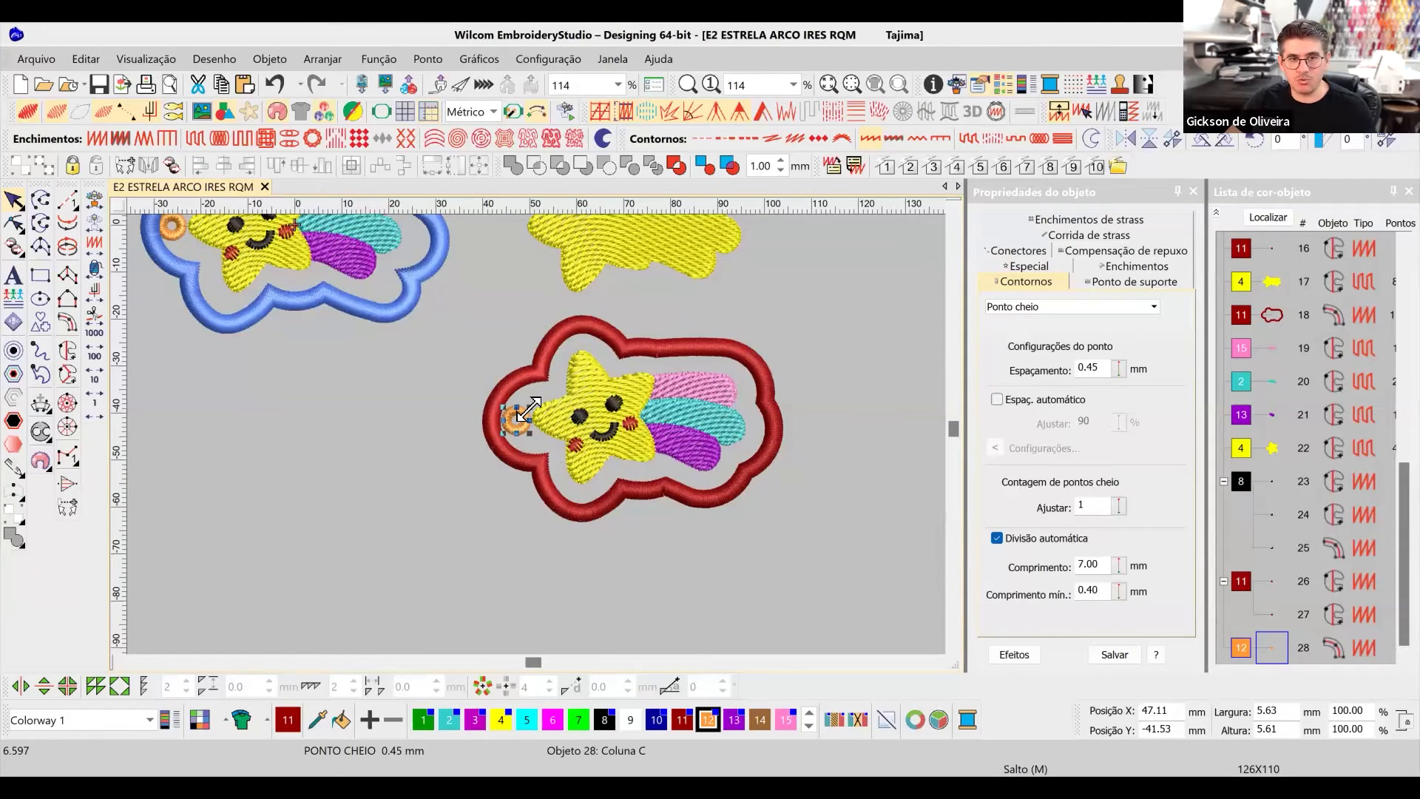
key("ctrl+z")
key("ctrl+z")
key("ctrl+z")
key("ctrl+z")
key("ctrl+z")
key("ctrl+z")
key("ctrl+z")
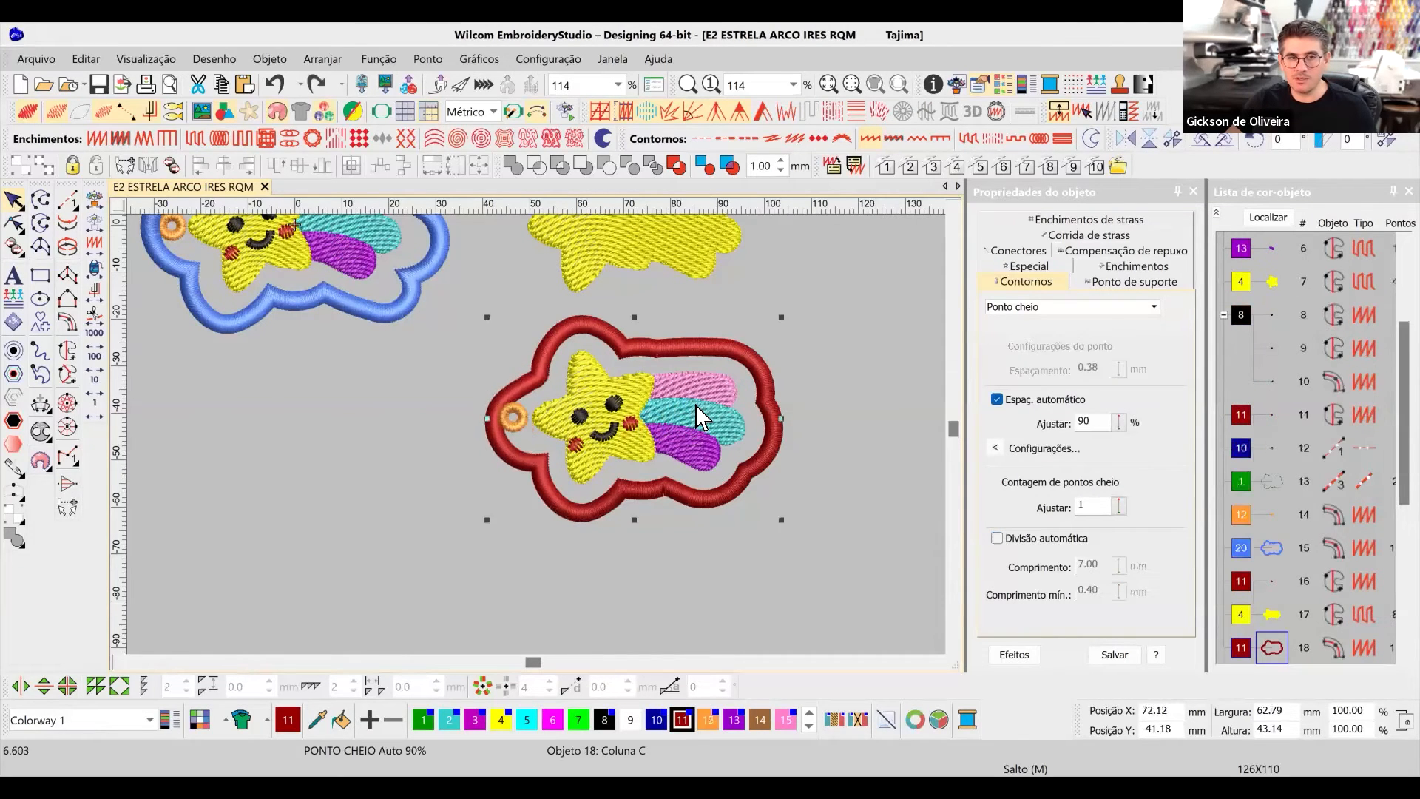
key("ctrl+y")
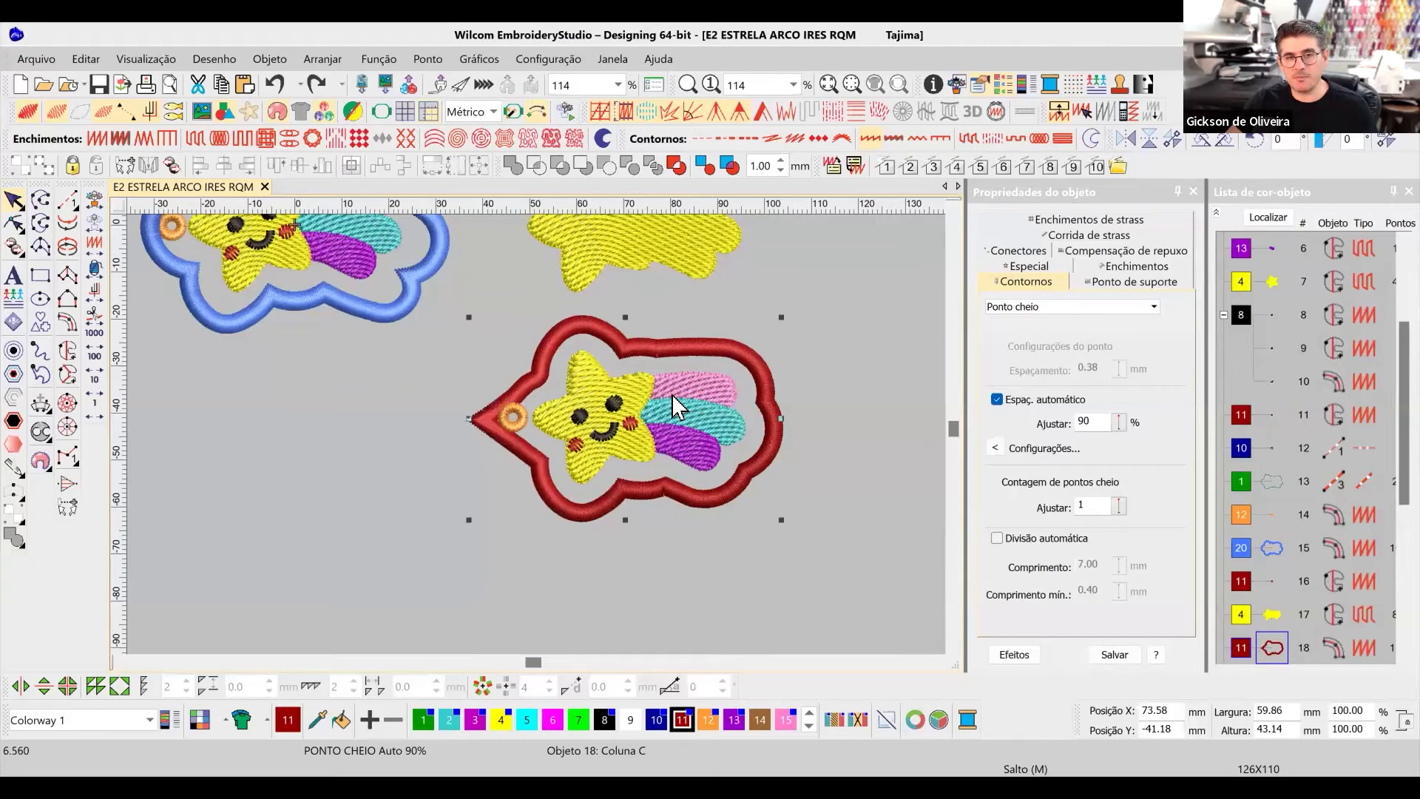
left_click(316, 91)
left_click(275, 84)
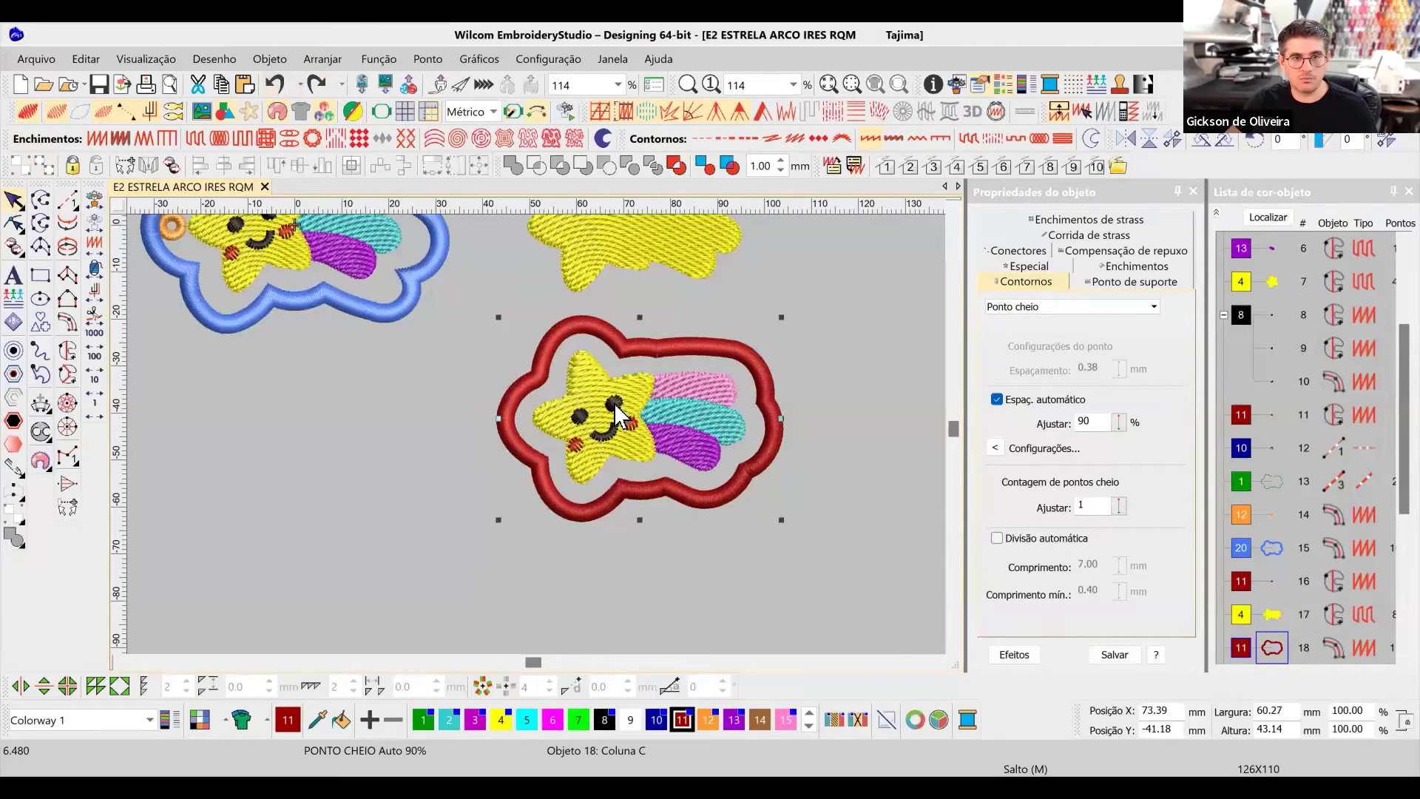
left_click(809, 330)
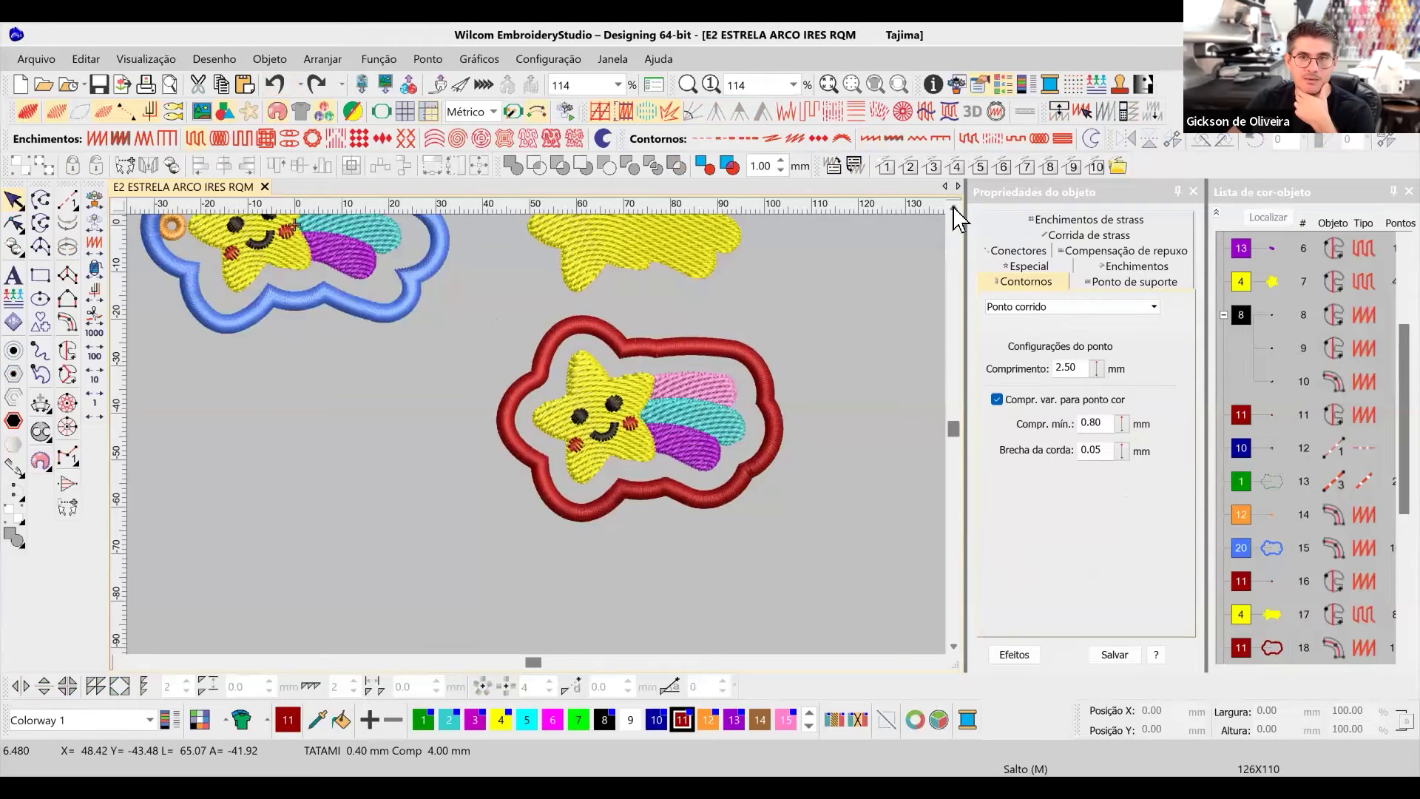
Duplicate the blue-bordered keychain's orange ring and place the copy over the top tip of the red-bordered star, just inside the border.
left_click(955, 210)
left_click(173, 315)
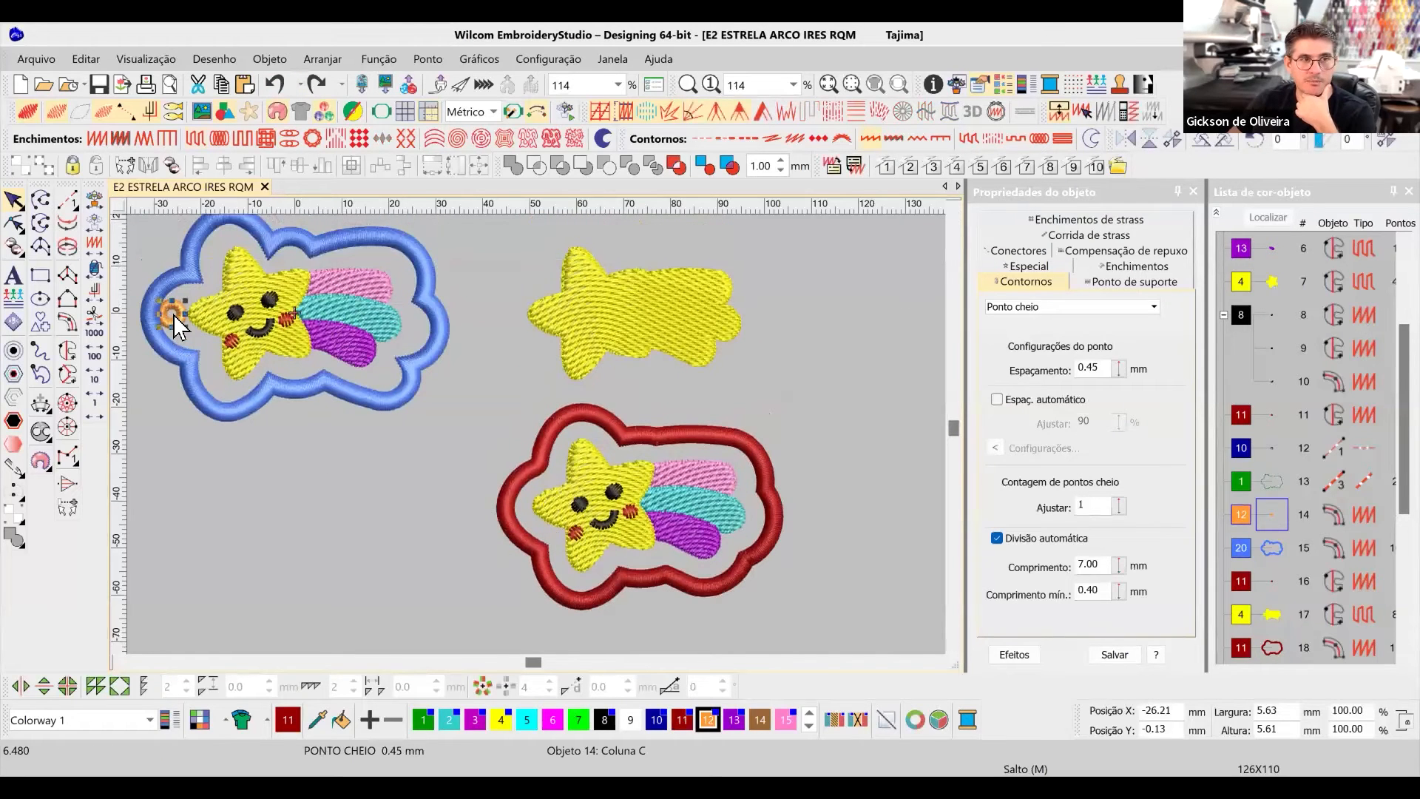
key("ctrl+d")
left_click_drag(176, 325, 537, 531)
left_click_drag(580, 591, 579, 447)
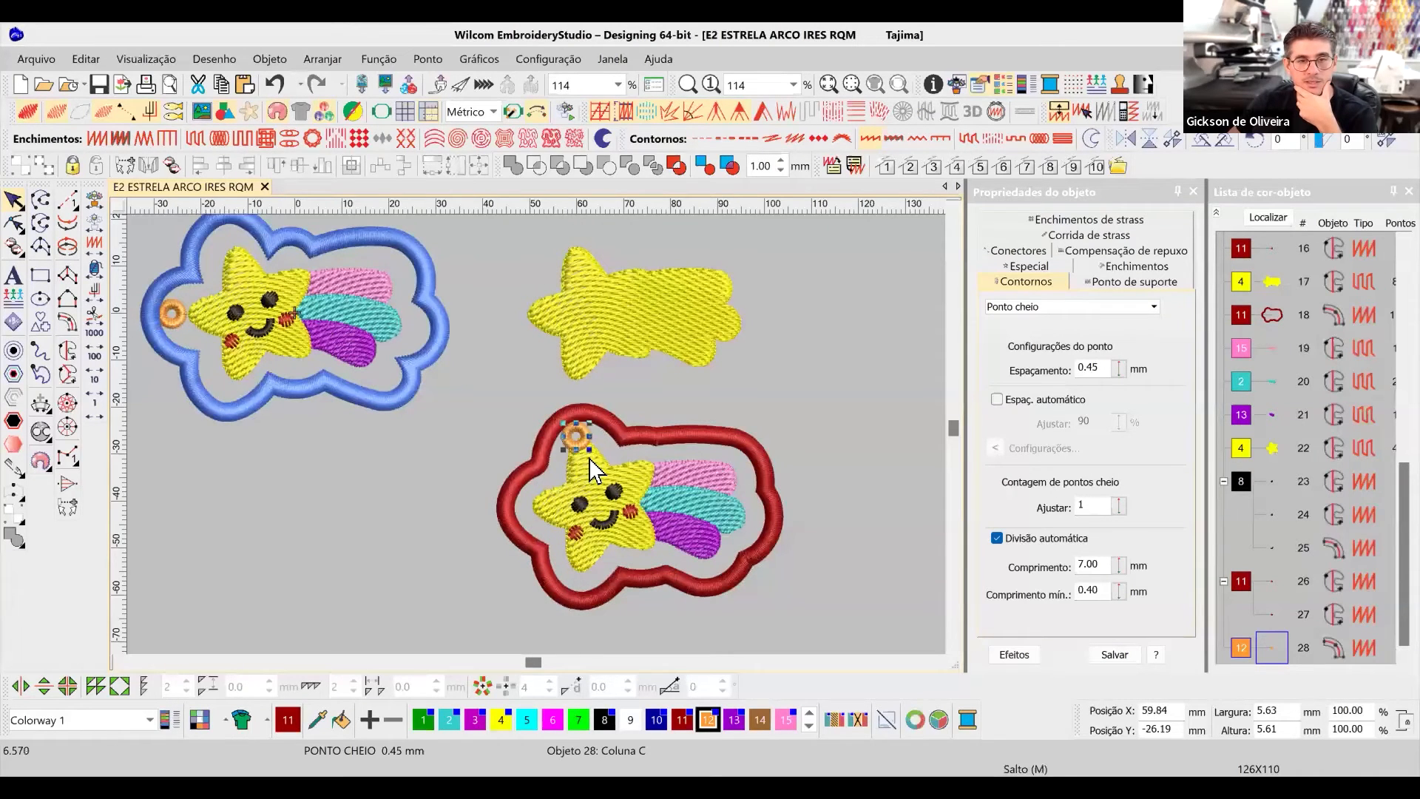
scroll(535, 434, "up", 2)
scroll(536, 434, "down", 1)
scroll(493, 439, "up", 1)
left_click_drag(544, 418, 545, 427)
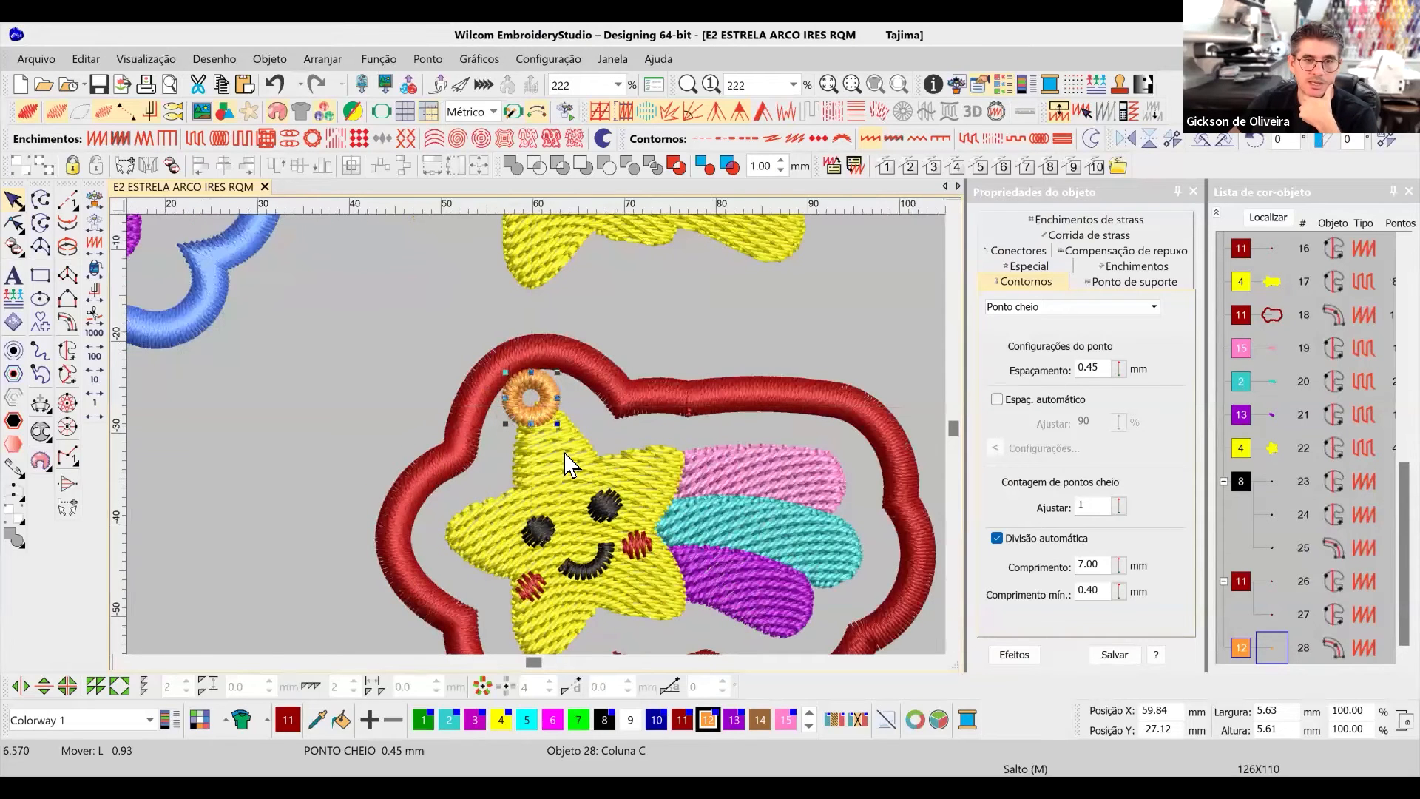
scroll(534, 443, "down", 1)
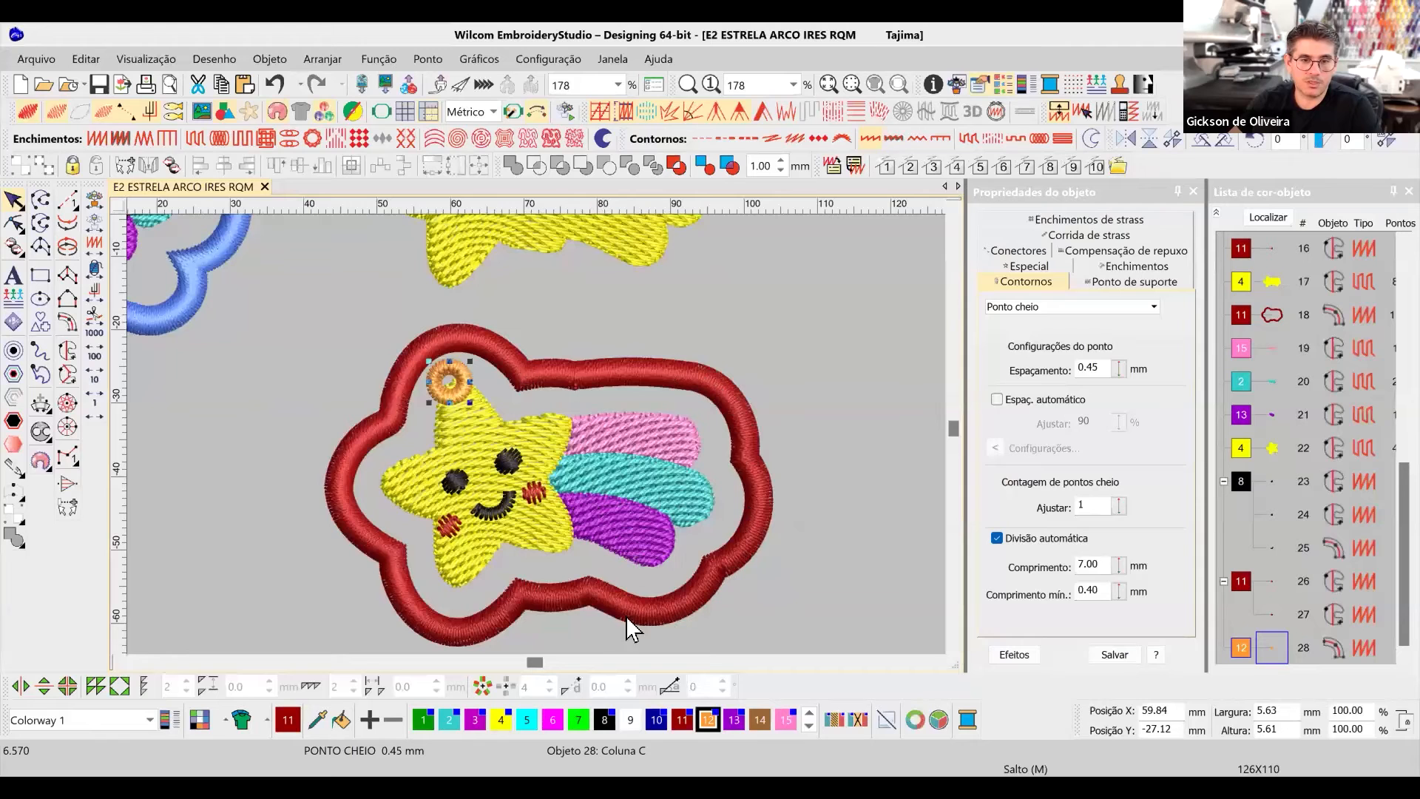
Move the copied orange ring onto the red-bordered star, between its top and left tips.
left_click_drag(457, 398, 426, 455)
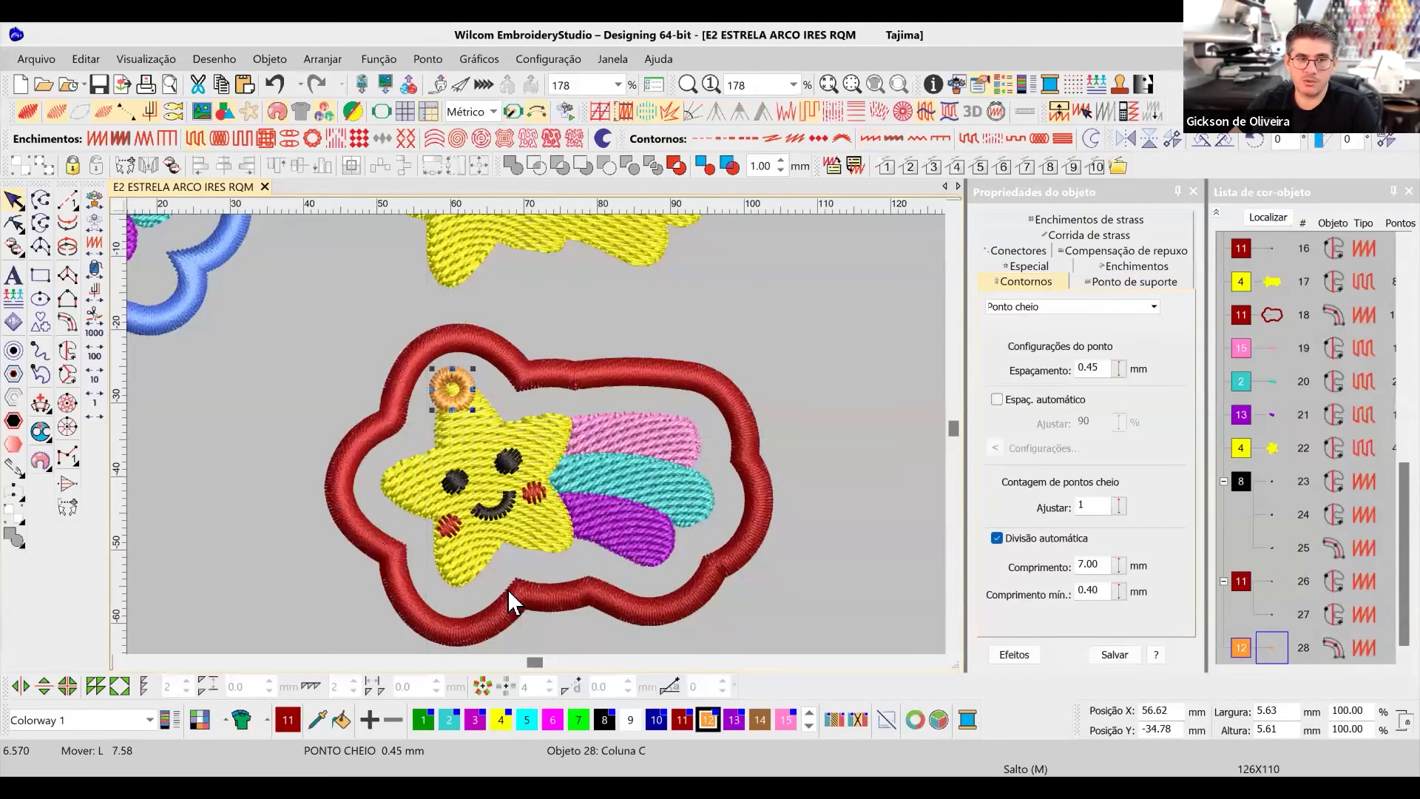
left_click(778, 316)
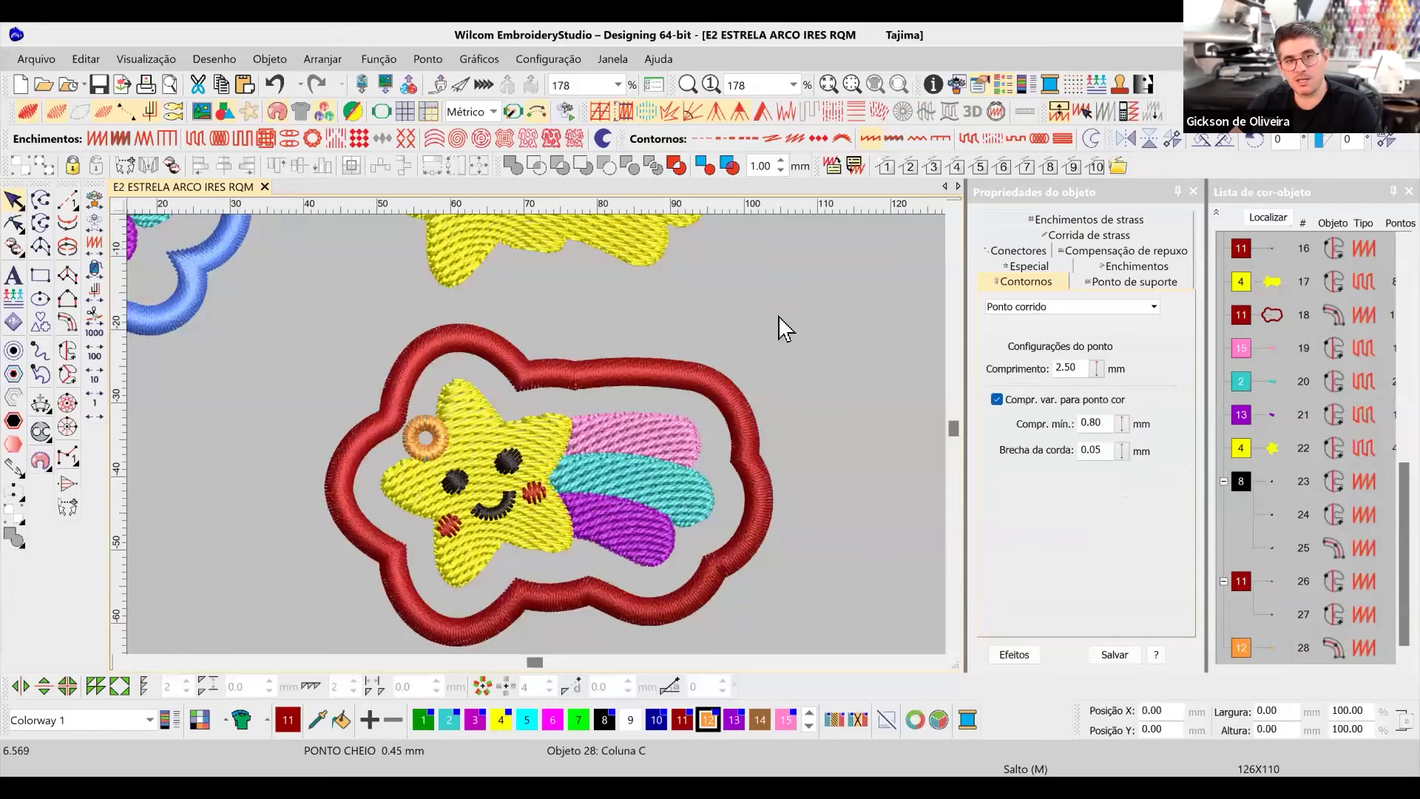
left_click(419, 429)
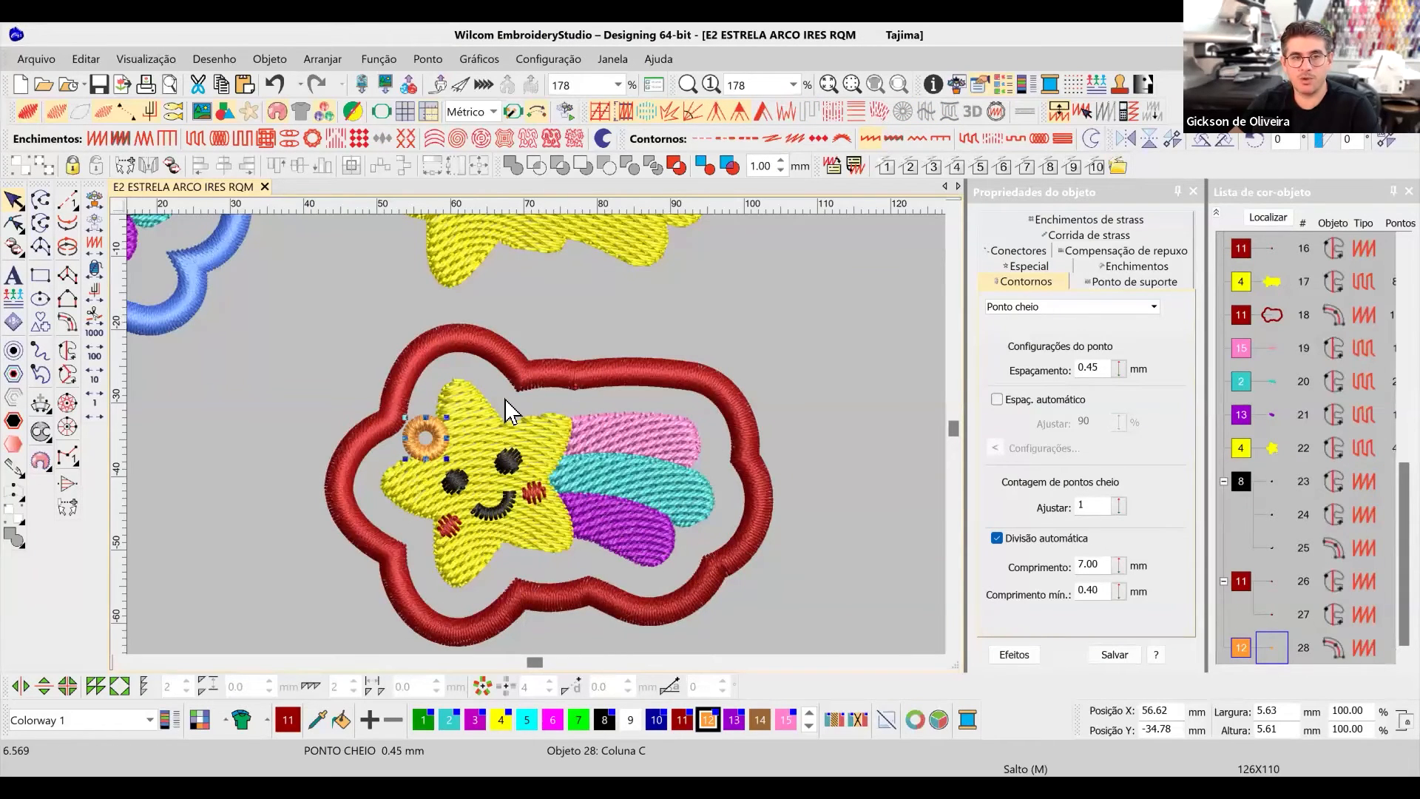
left_click(735, 330)
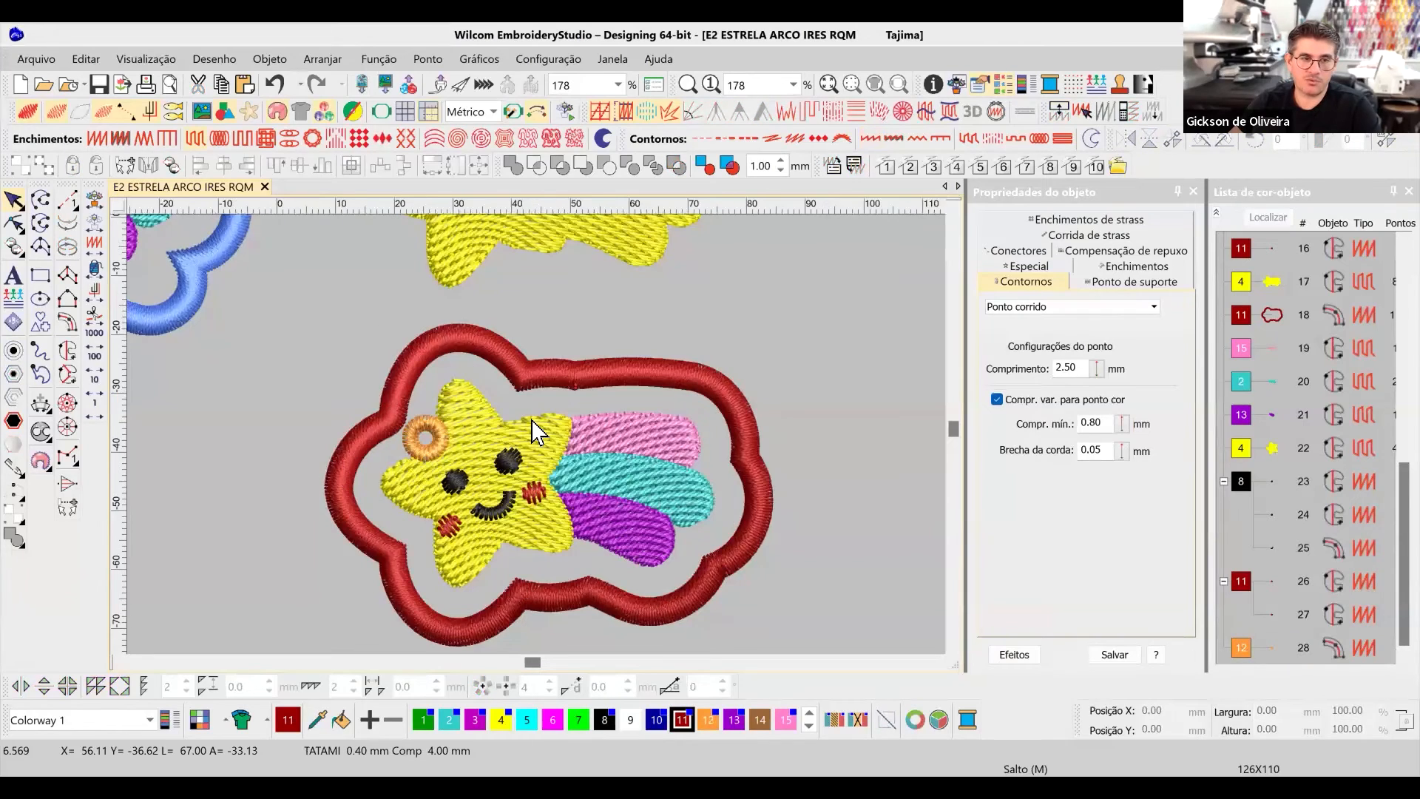
Compare the orange ring's placement on the blue-bordered keychain with its placement on the red-bordered one.
scroll(336, 444, "down", 3)
scroll(392, 330, "up", 6)
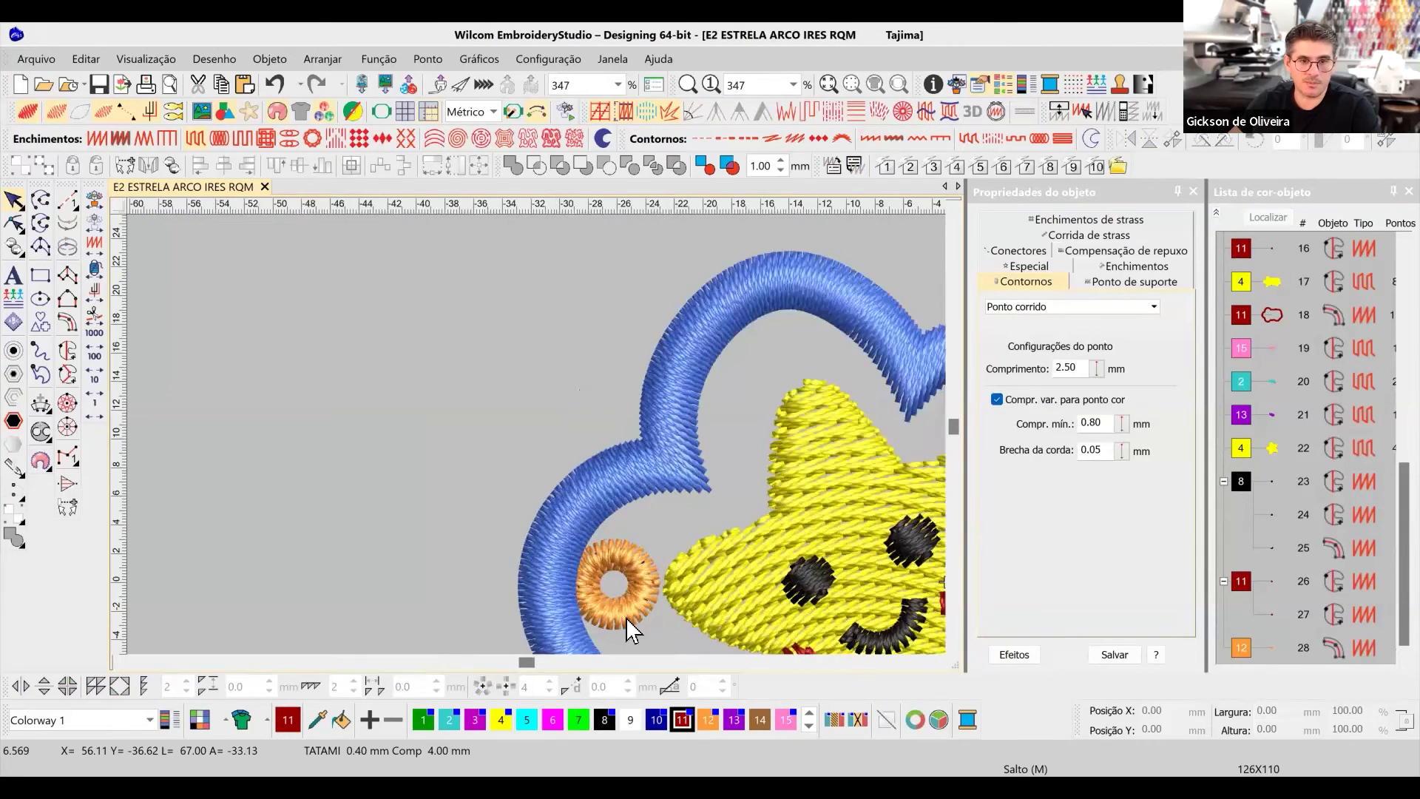
scroll(536, 434, "down", 1)
left_click(540, 414)
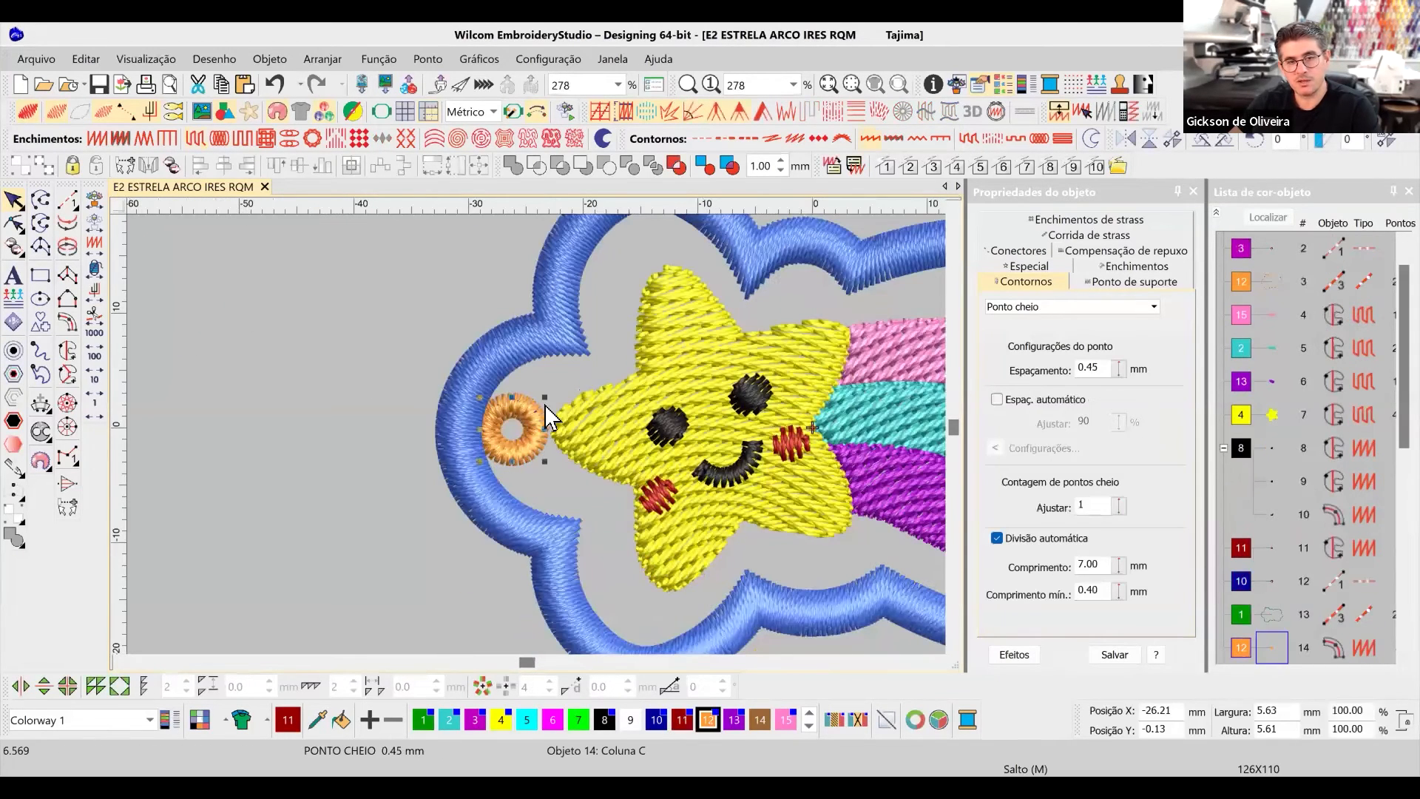
scroll(547, 441, "down", 3)
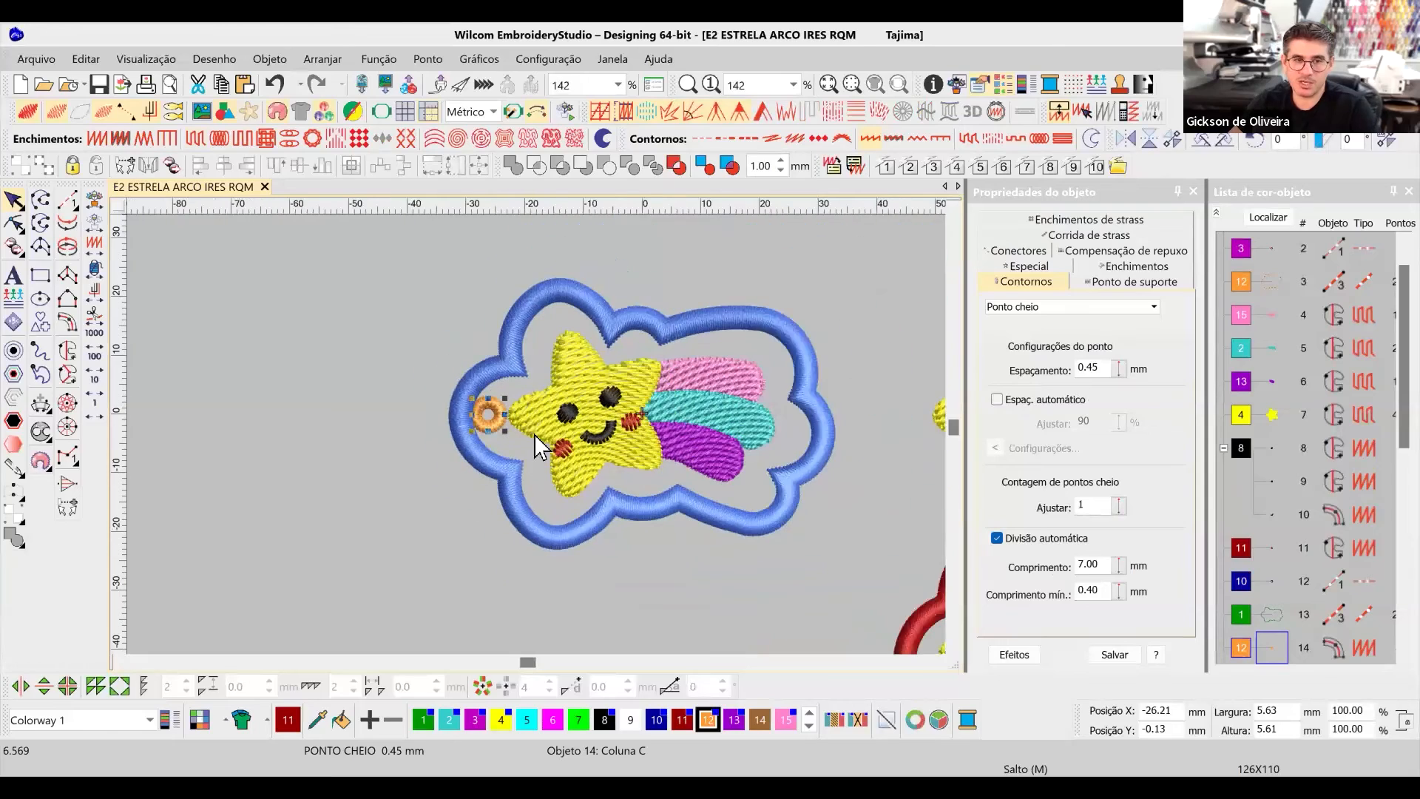
scroll(534, 433, "up", 2)
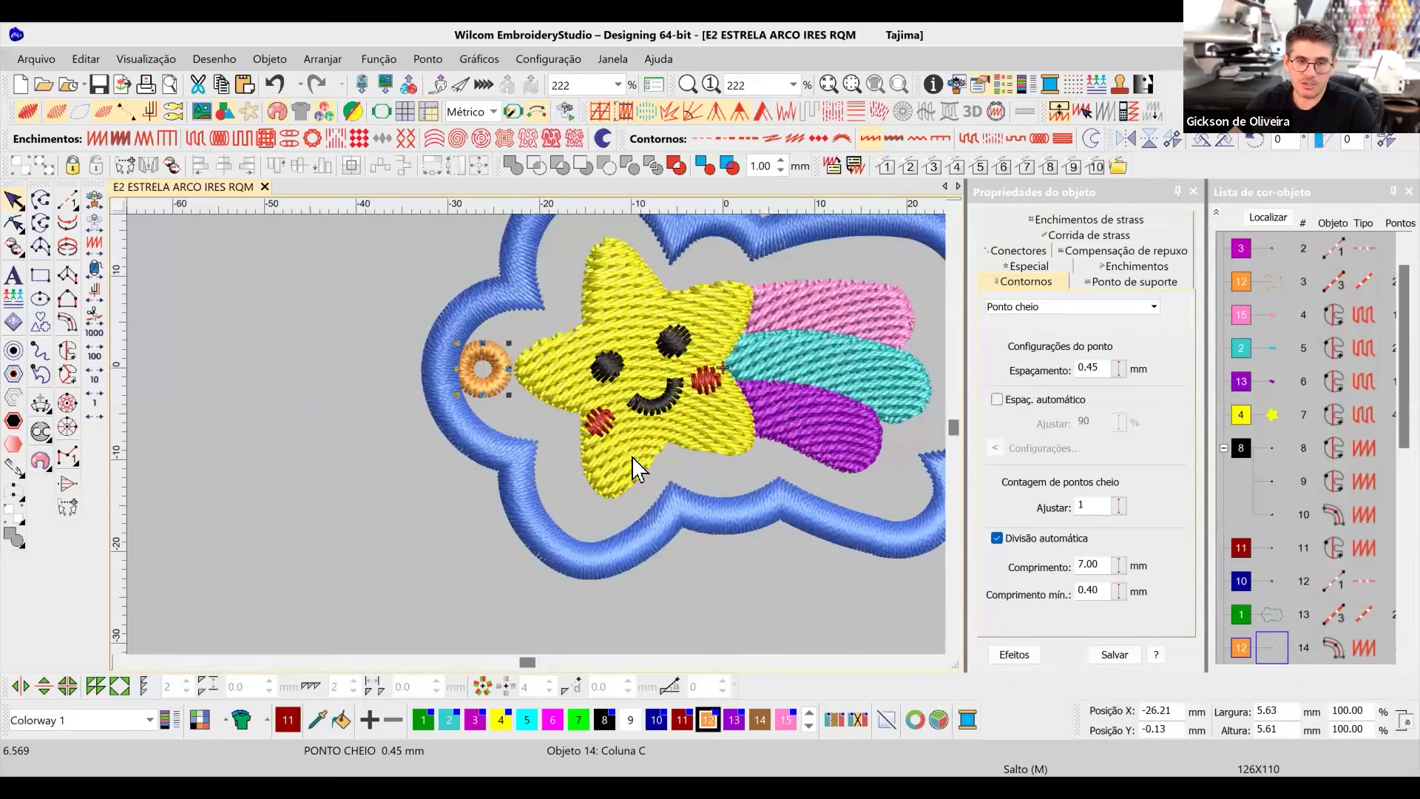
scroll(536, 434, "down", 4)
scroll(621, 563, "up", 3)
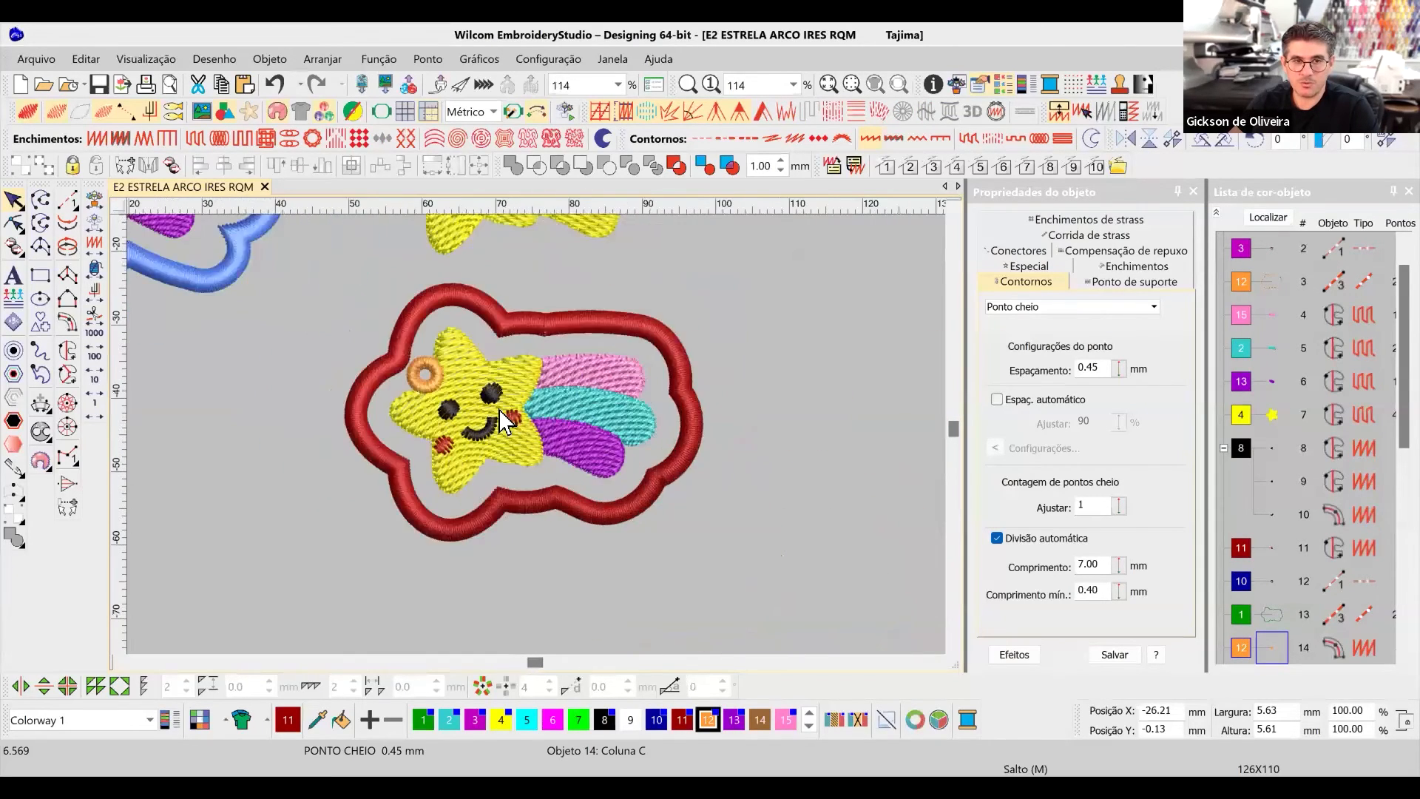
scroll(536, 433, "down", 4)
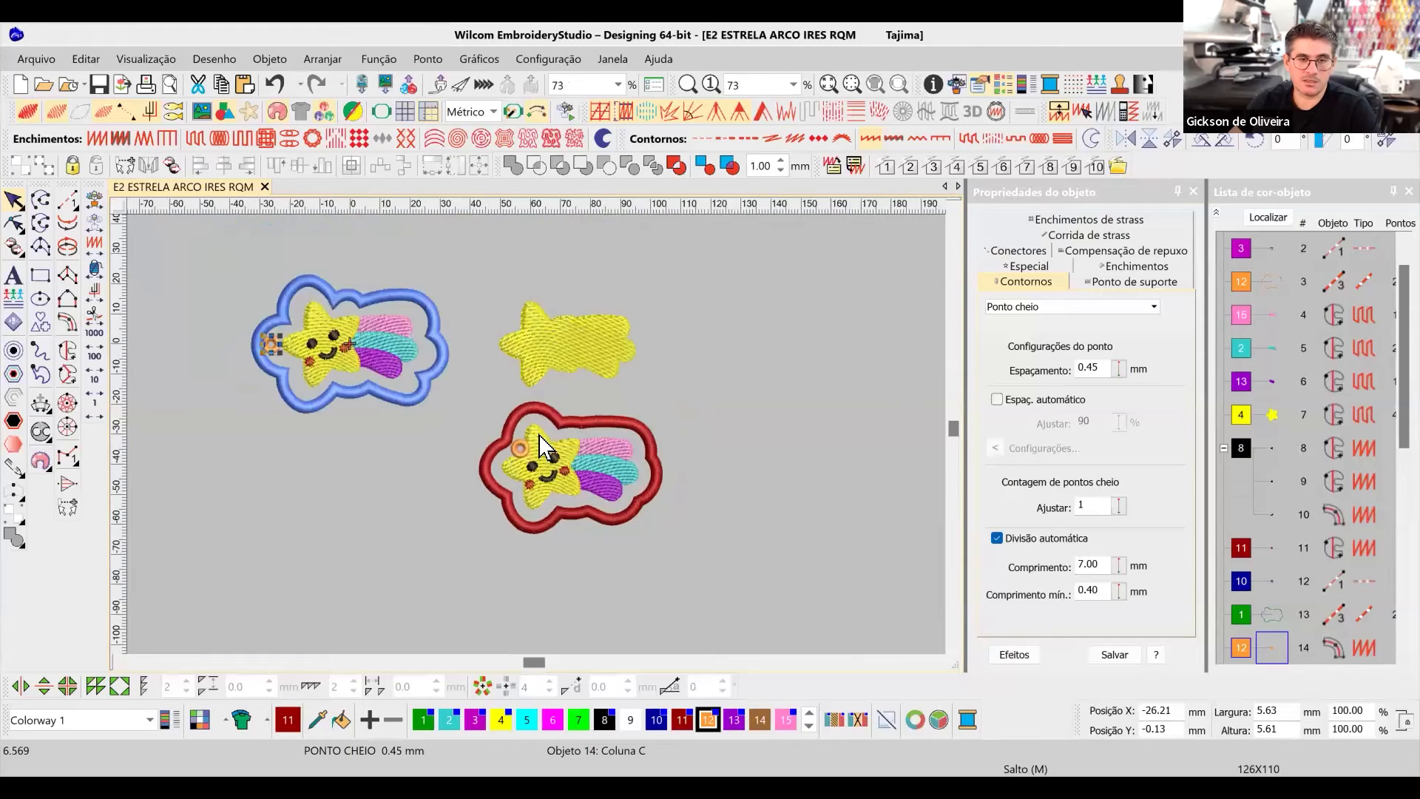
scroll(545, 442, "up", 1)
left_click(648, 370)
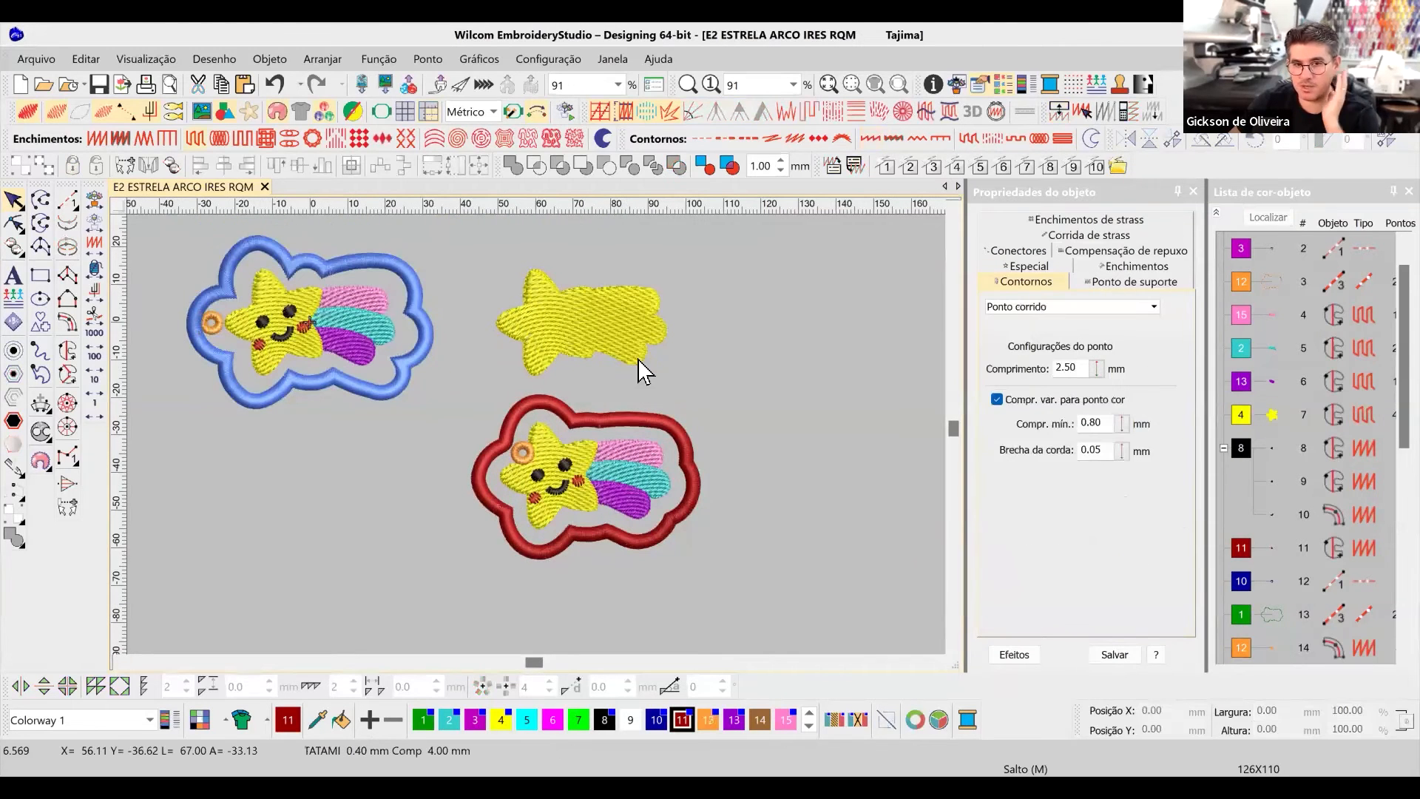
Overlay the red border on the blue-bordered keychain to compare both outlines, and undo the move.
left_click(664, 431)
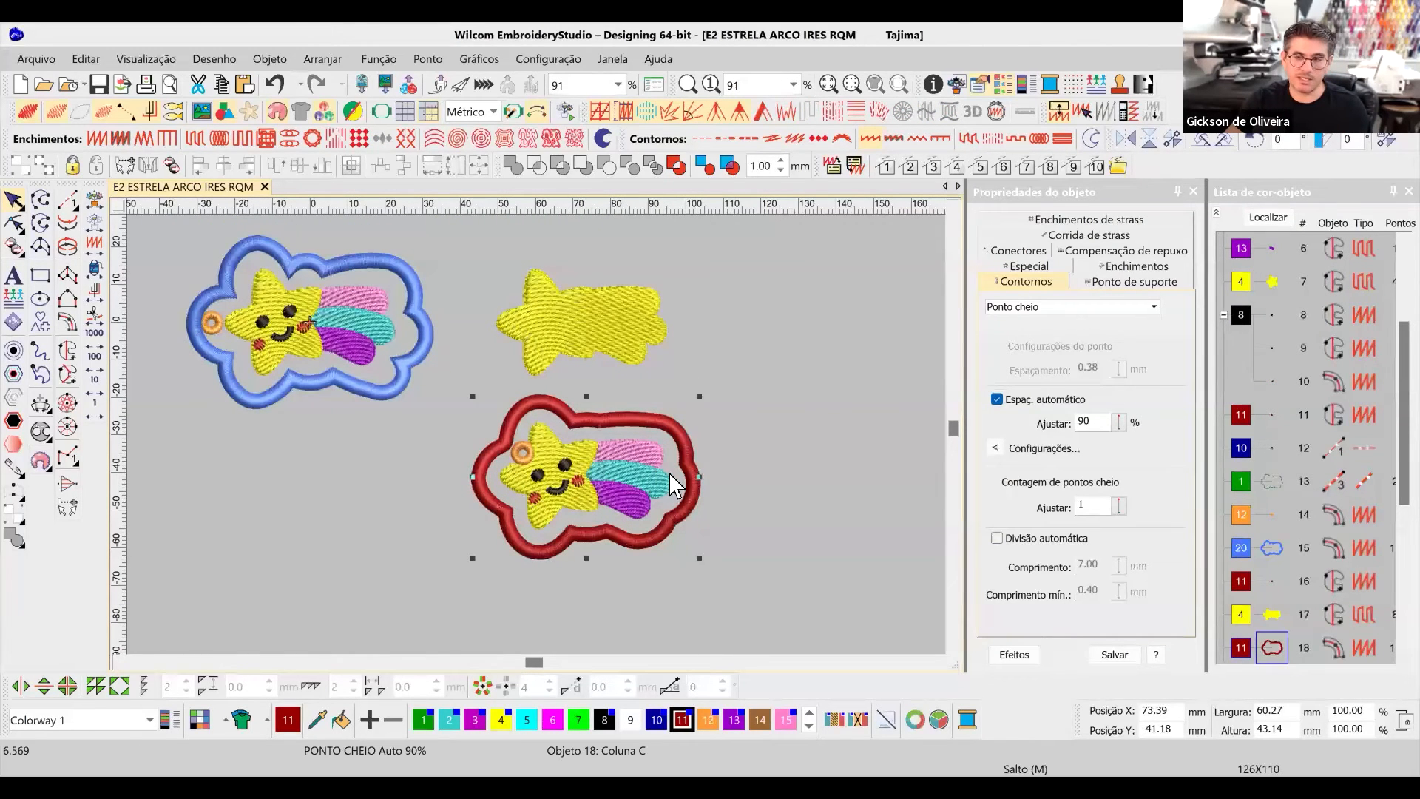
left_click(747, 435)
left_click(615, 441)
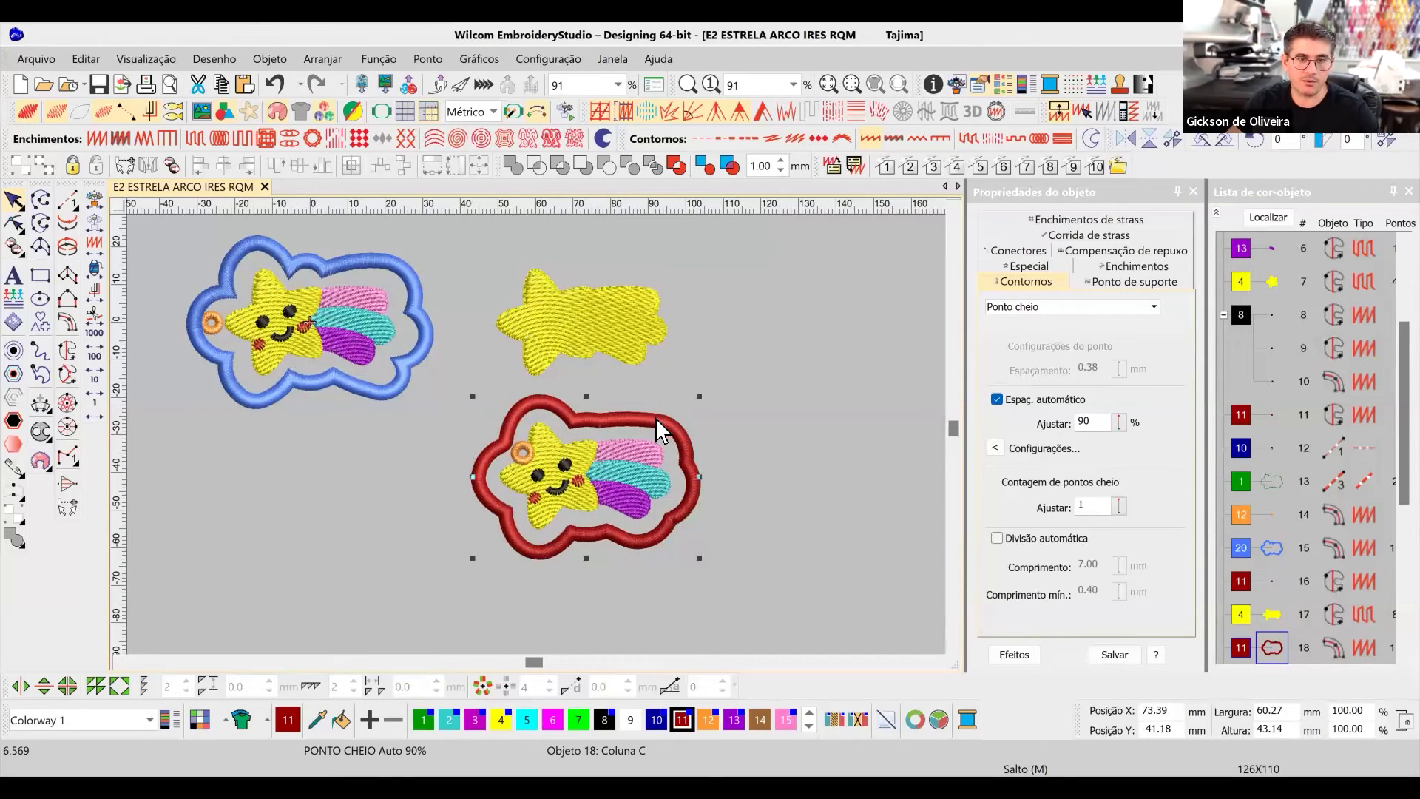
left_click_drag(444, 334, 368, 273)
scroll(533, 437, "up", 4)
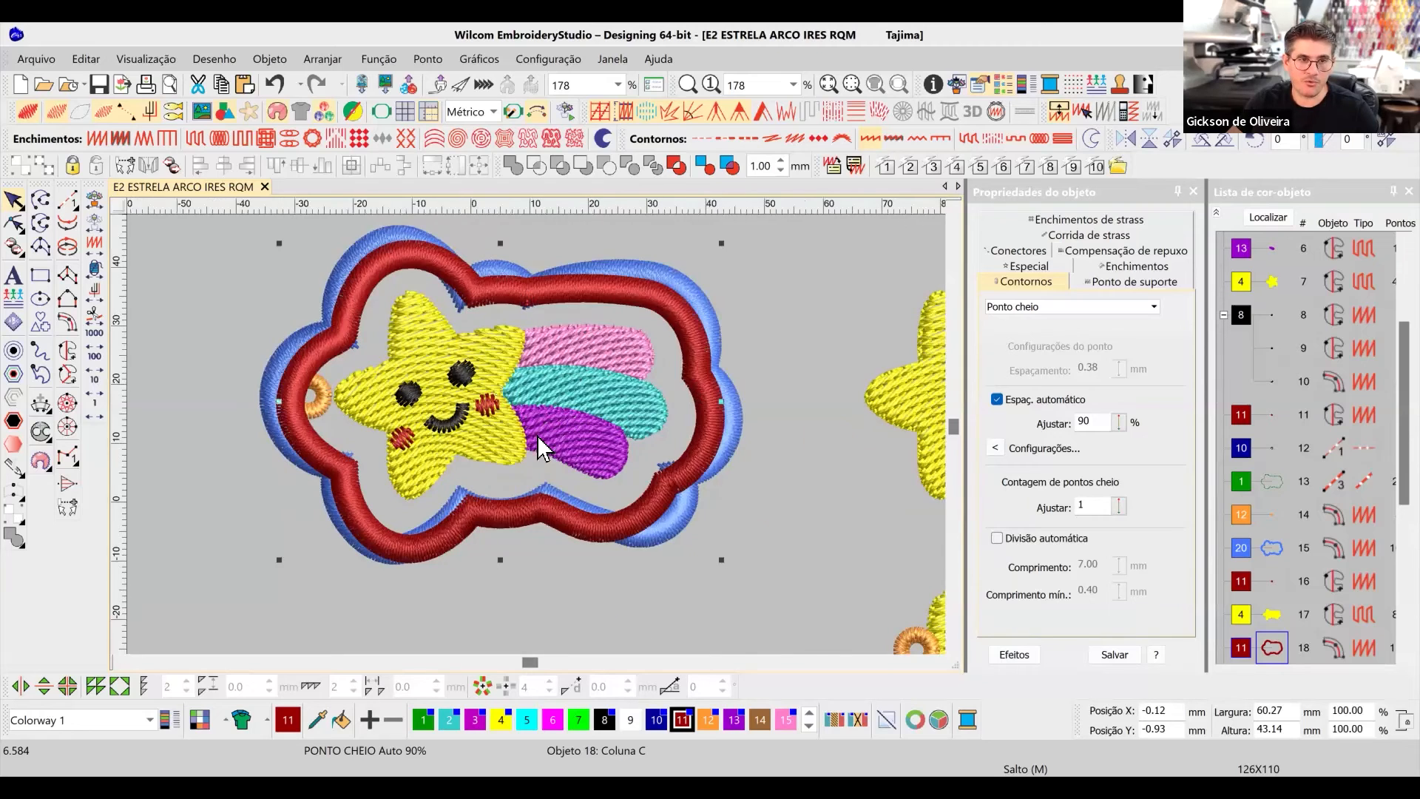
scroll(537, 435, "down", 5)
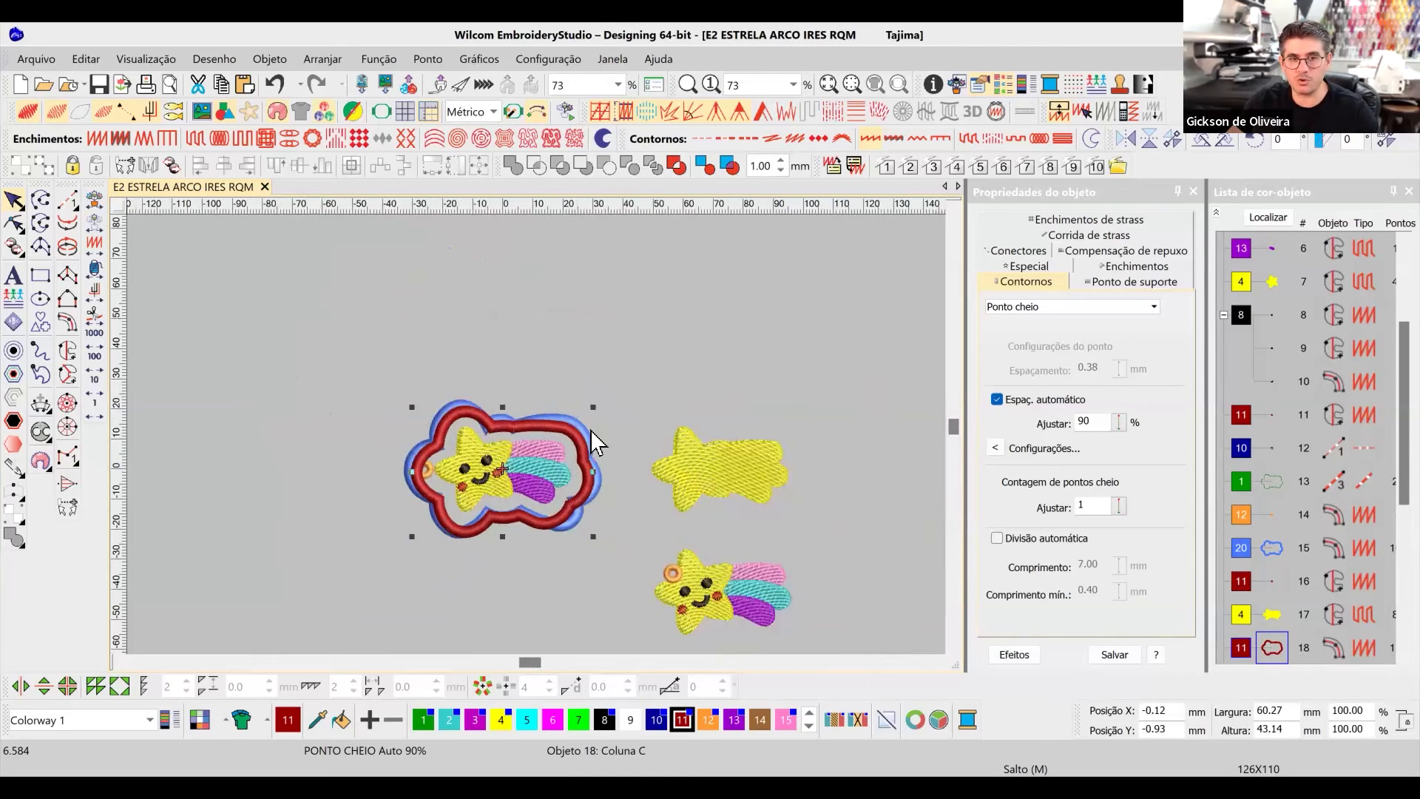
key("ctrl+z")
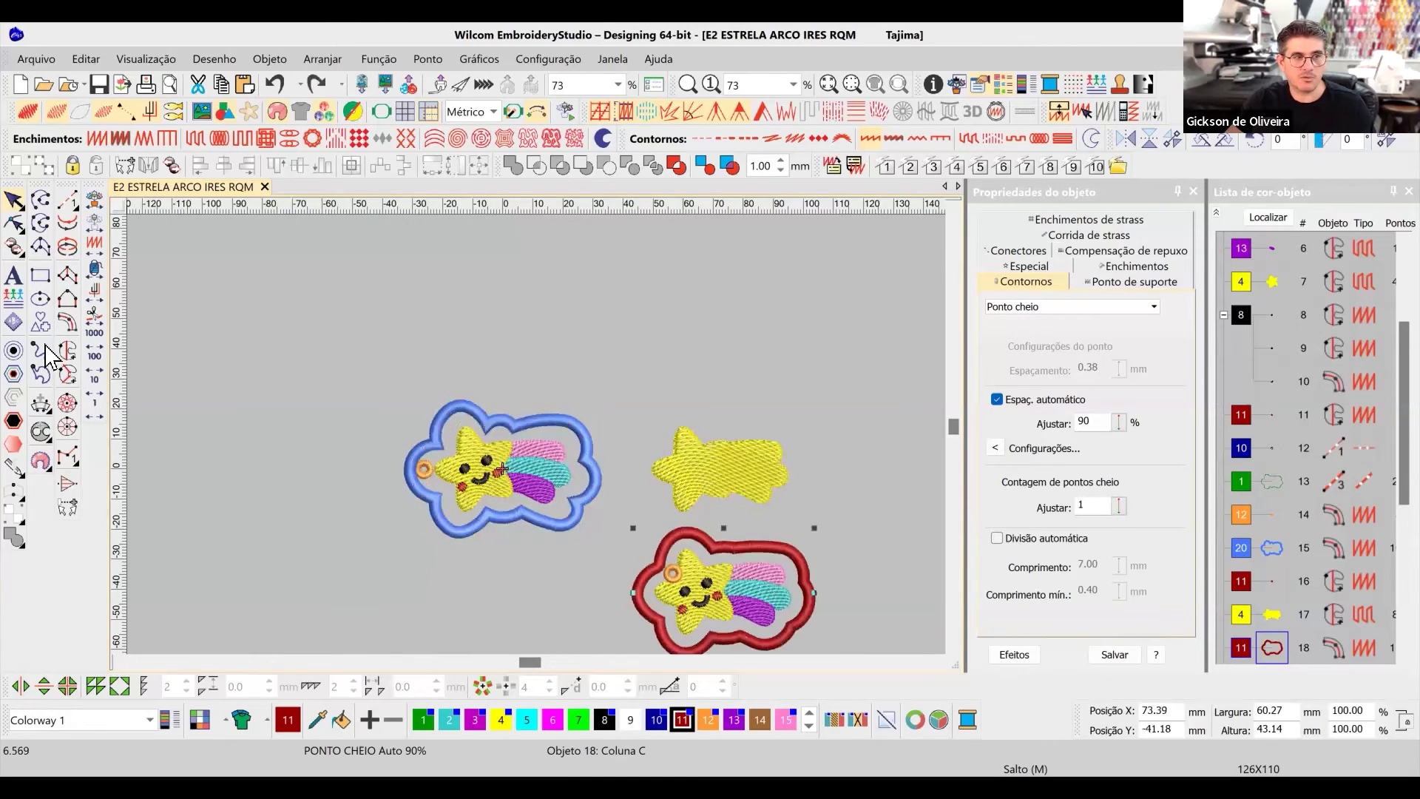
Create three simple offsets of the plain yellow star-and-trail shape with 4 mm spacing, as Coluna C cheio objects.
left_click(12, 352)
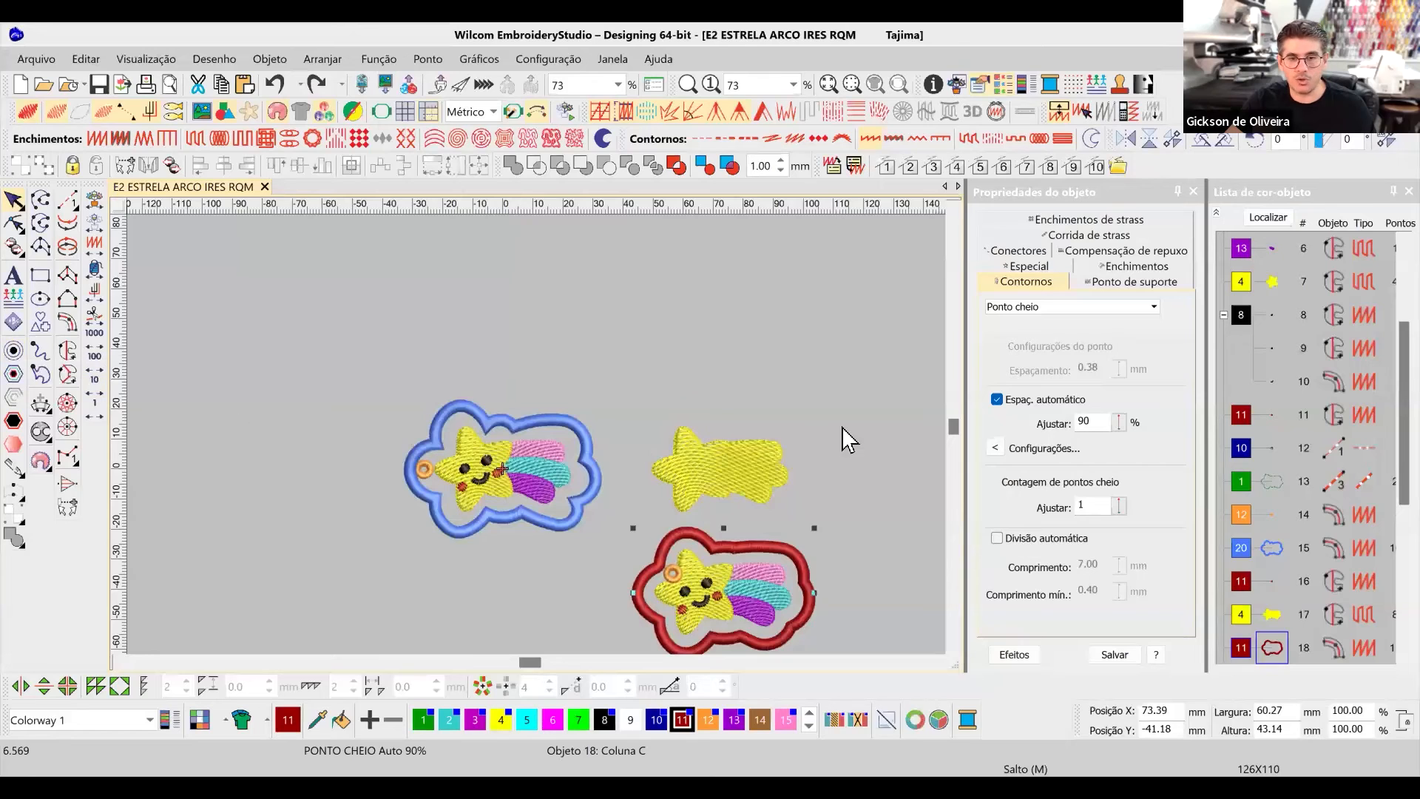
scroll(737, 538, "down", 1)
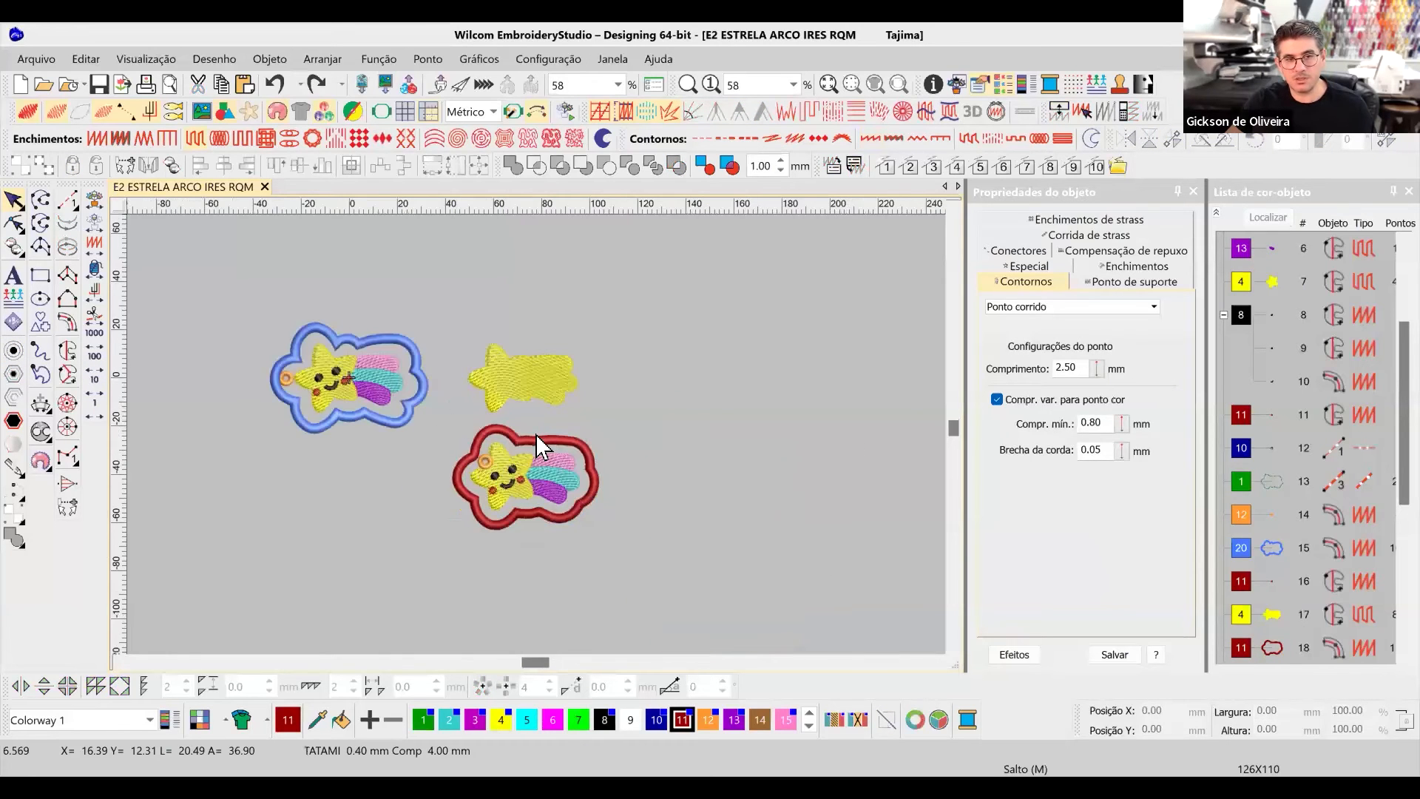
scroll(441, 403, "up", 1)
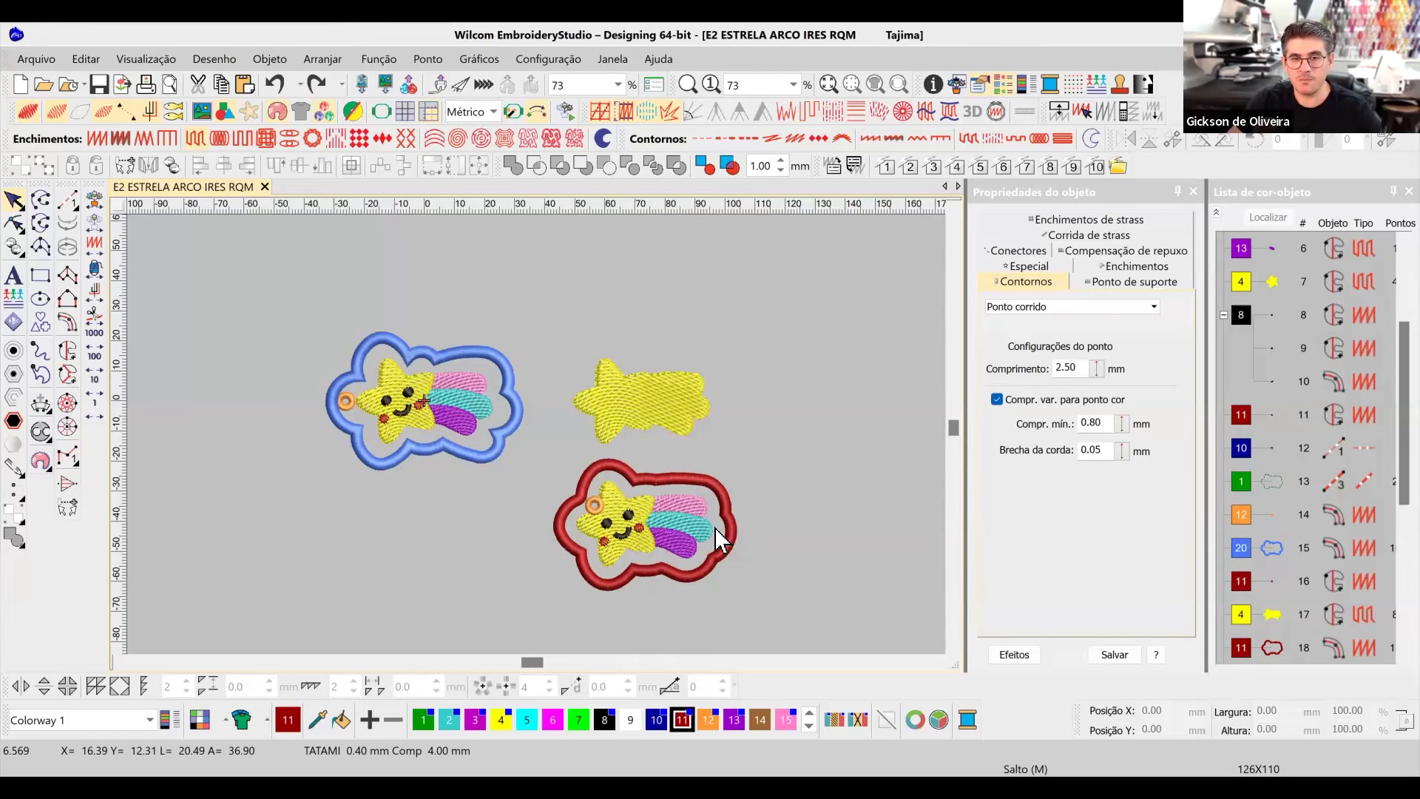
scroll(535, 434, "up", 4)
scroll(535, 434, "down", 3)
left_click(526, 305)
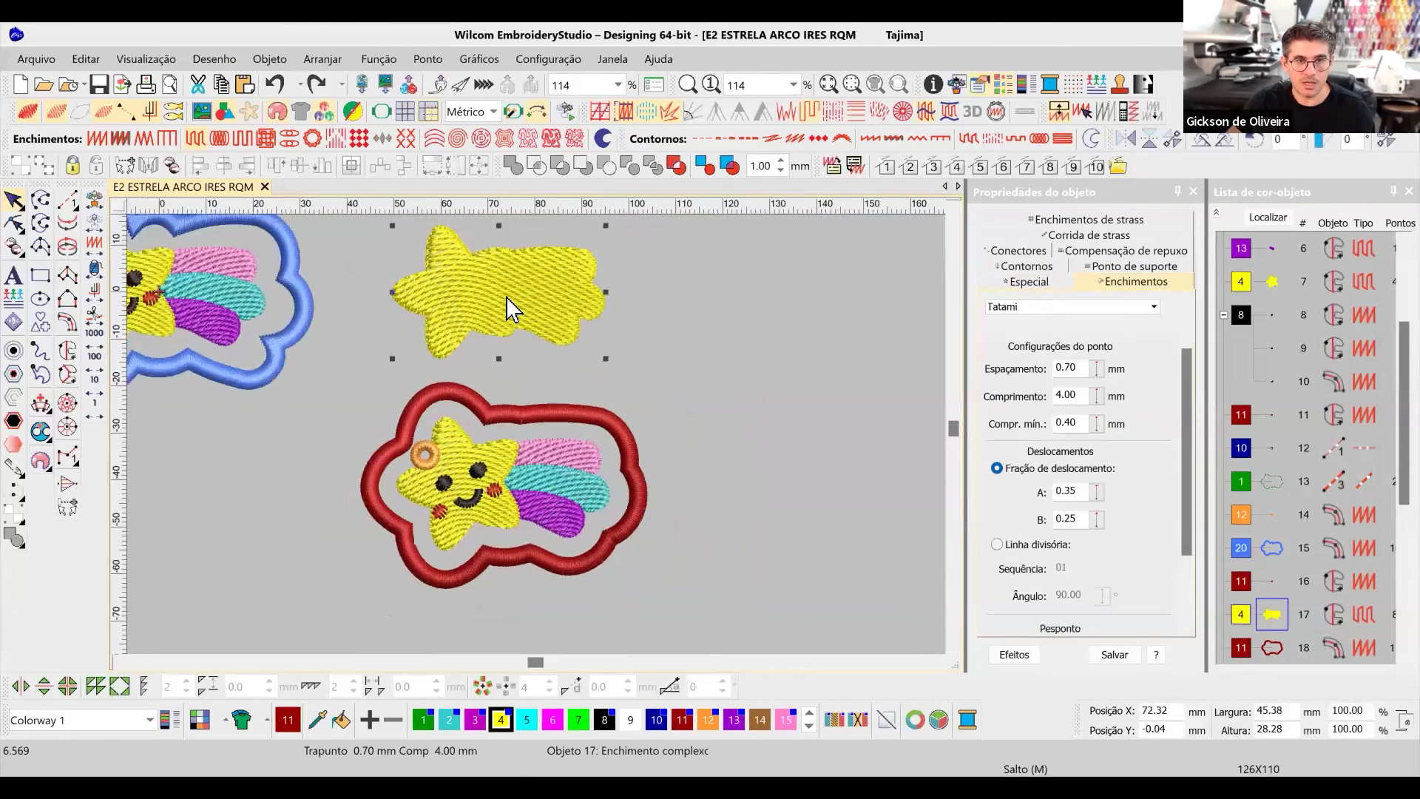
left_click(13, 350)
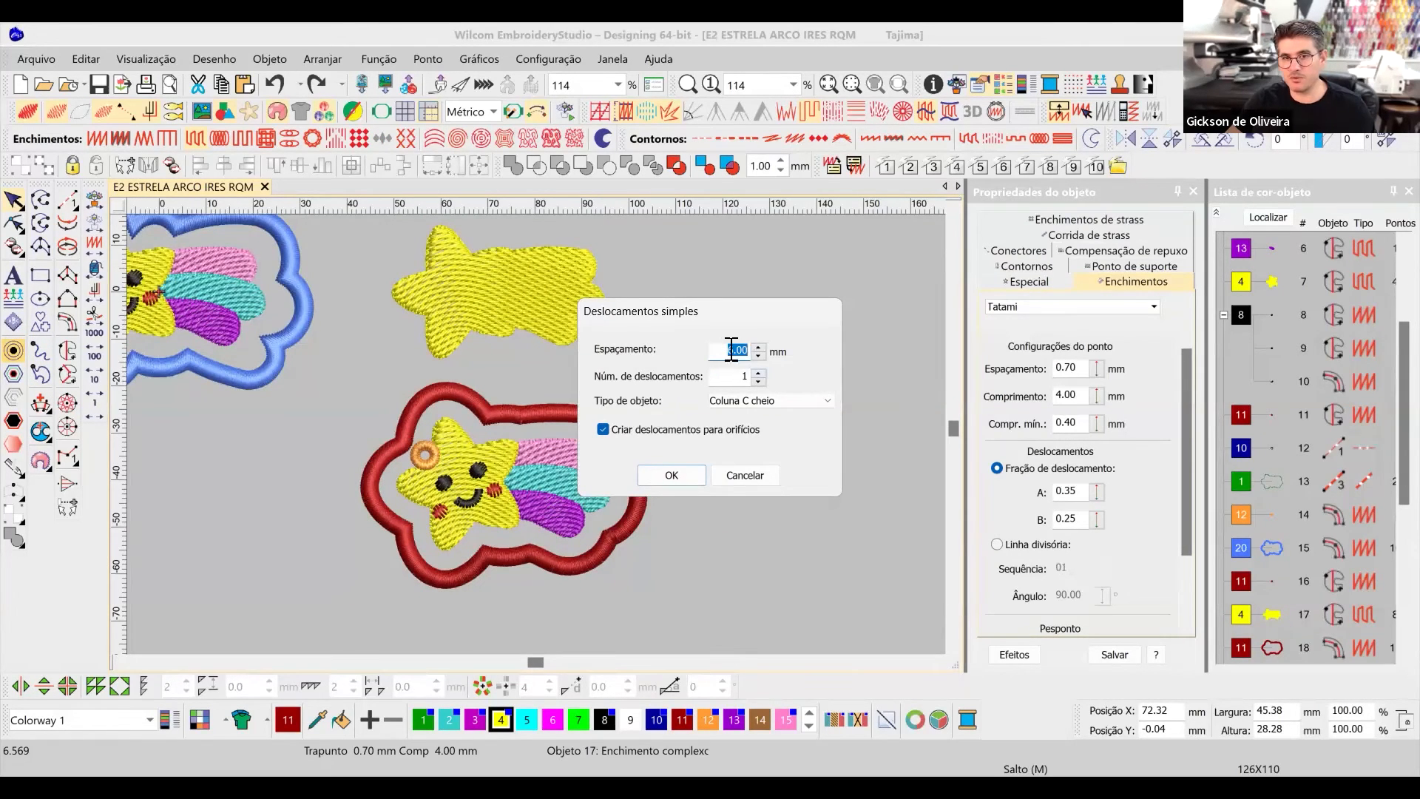
type("4")
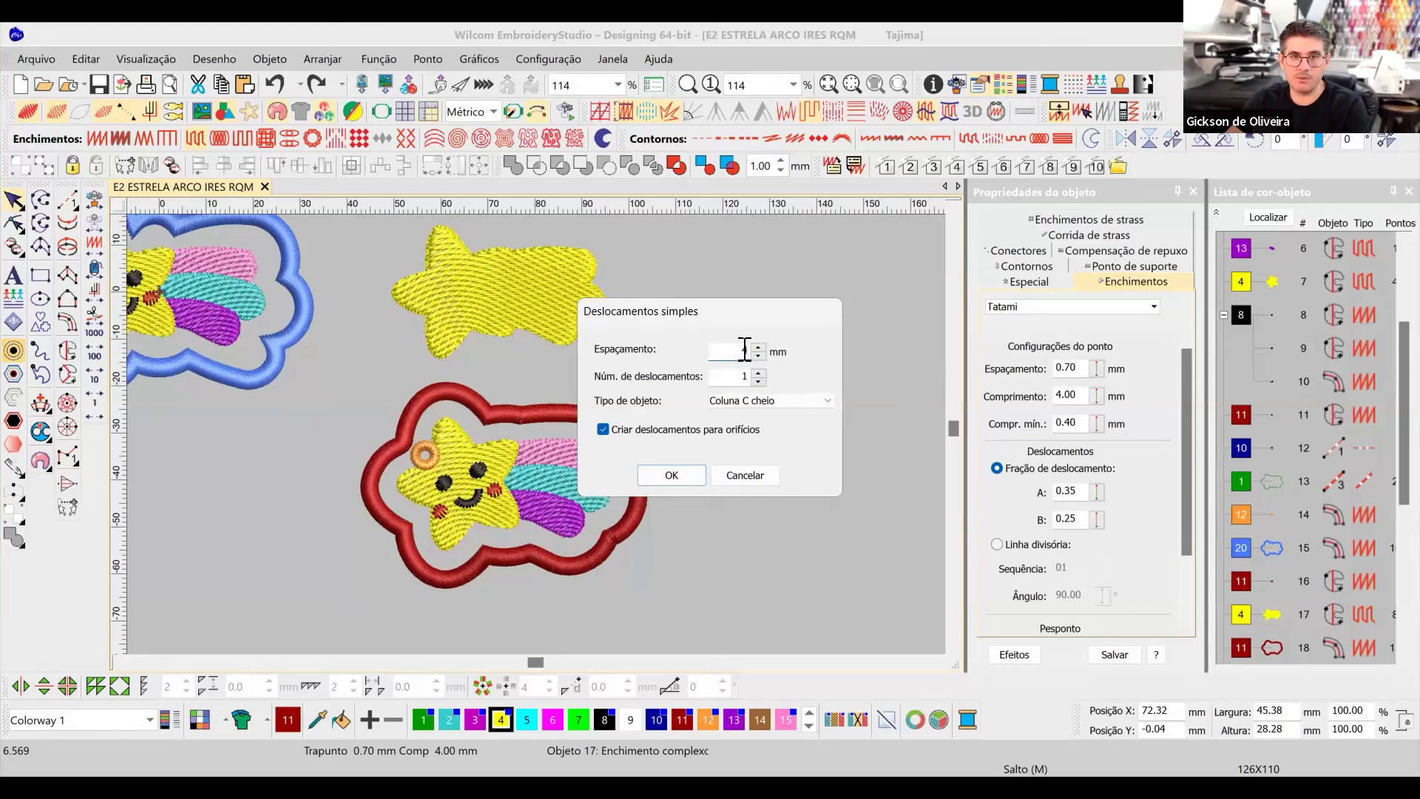
left_click(760, 372)
left_click(759, 372)
left_click(770, 401)
left_click(673, 475)
left_click(673, 475)
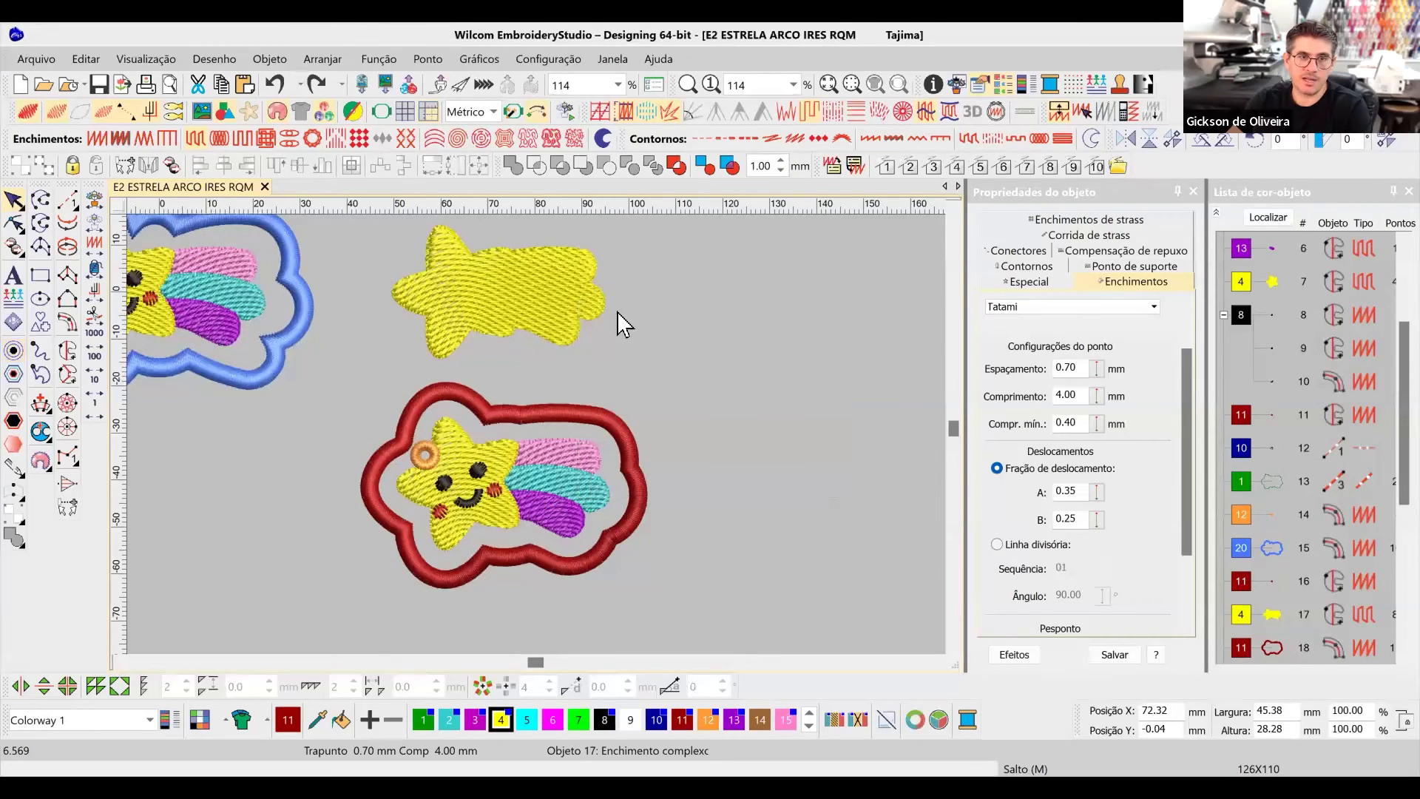
scroll(952, 218, "up", 3)
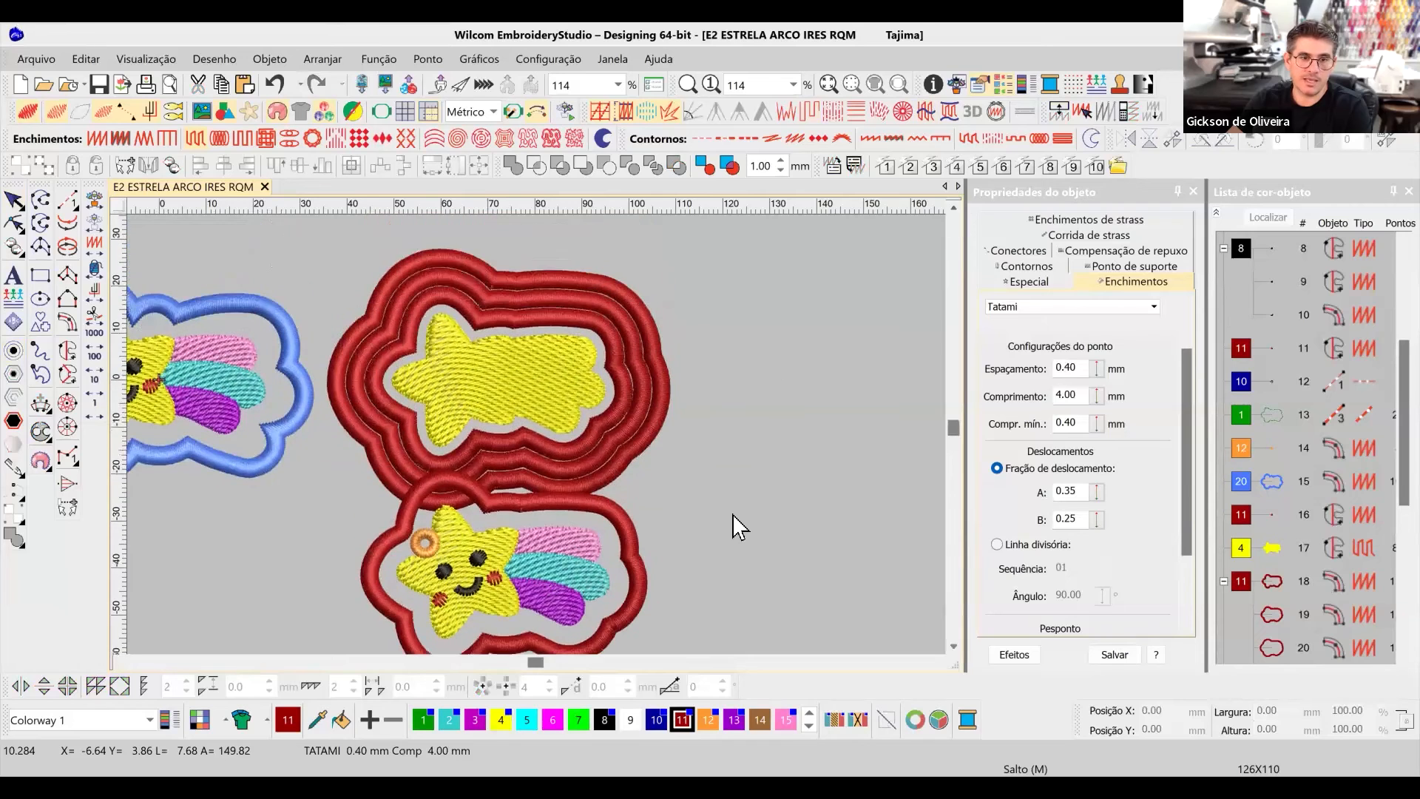
Move the whole red-bordered keychain with its star, trail and ring to the empty area right of the concentric outlines.
scroll(509, 478, "down", 2)
left_click_drag(251, 601, 494, 431)
left_click_drag(454, 518, 732, 484)
scroll(538, 437, "up", 2)
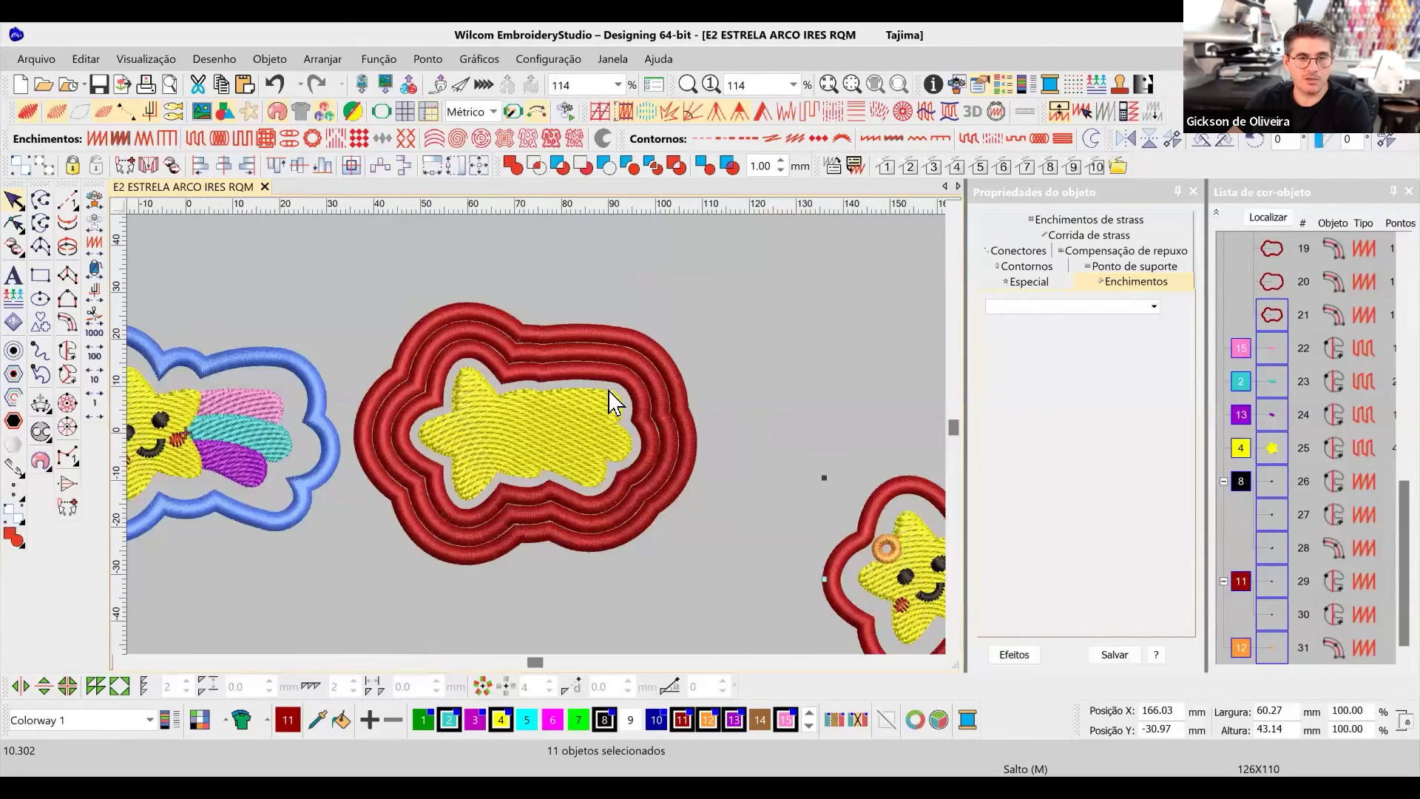
Try deleting the inner and outer red outlines around the plain yellow shape, leaving the middle one, and undo both deletions.
left_click(654, 361)
key("Delete")
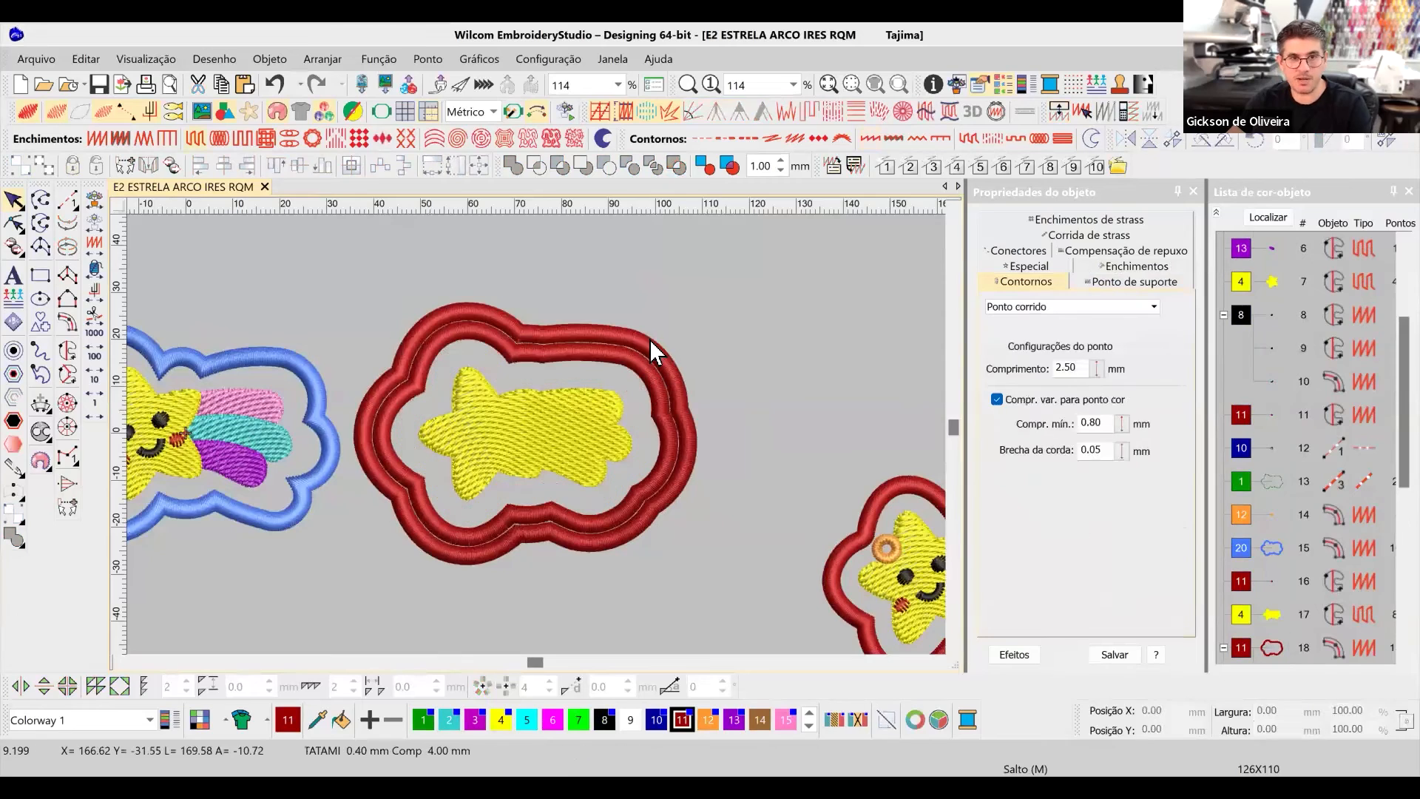
left_click(651, 342)
key("Delete")
key("ctrl+z")
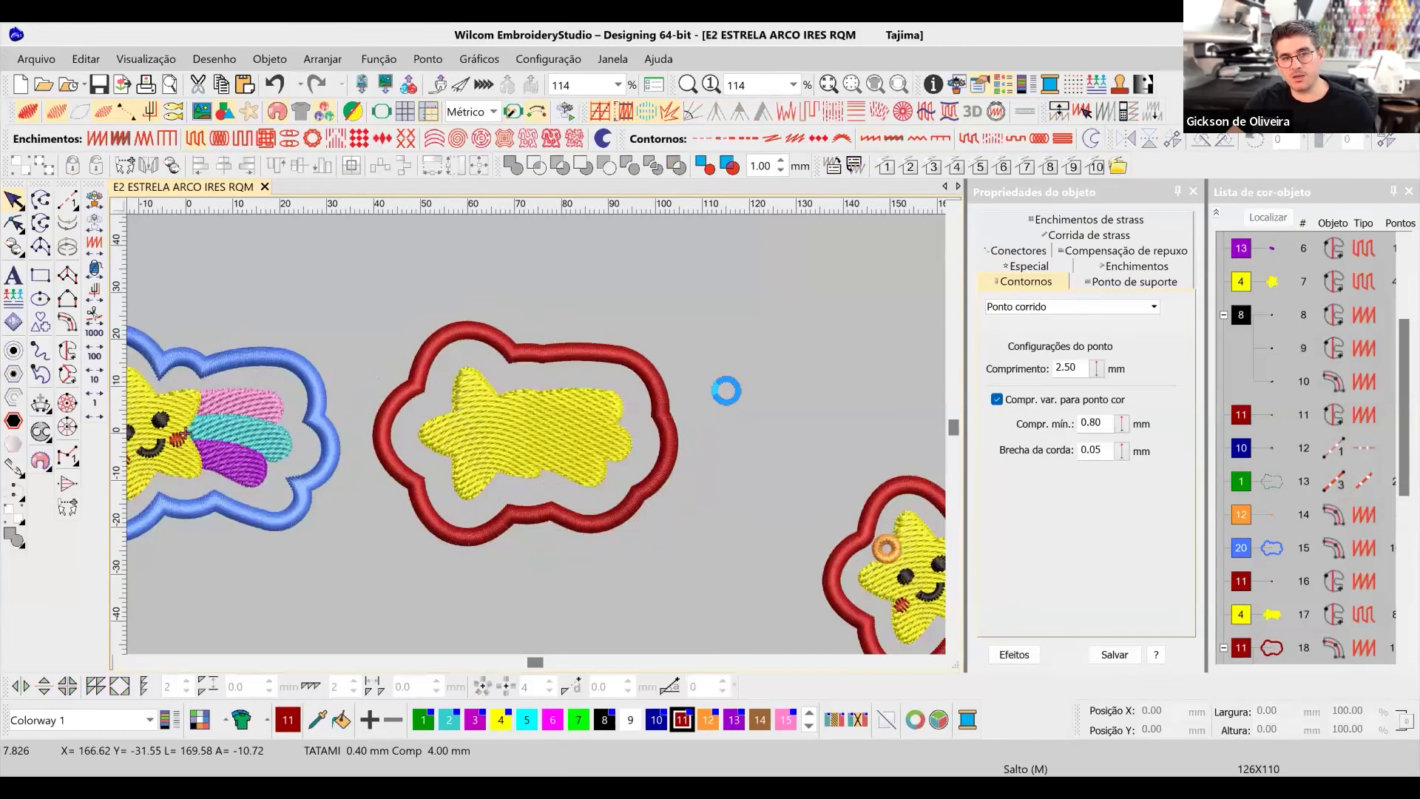
key("ctrl+z")
Try deleting the middle and outer red outlines around the plain yellow shape, leaving the inner one, and restore them.
left_click(582, 354)
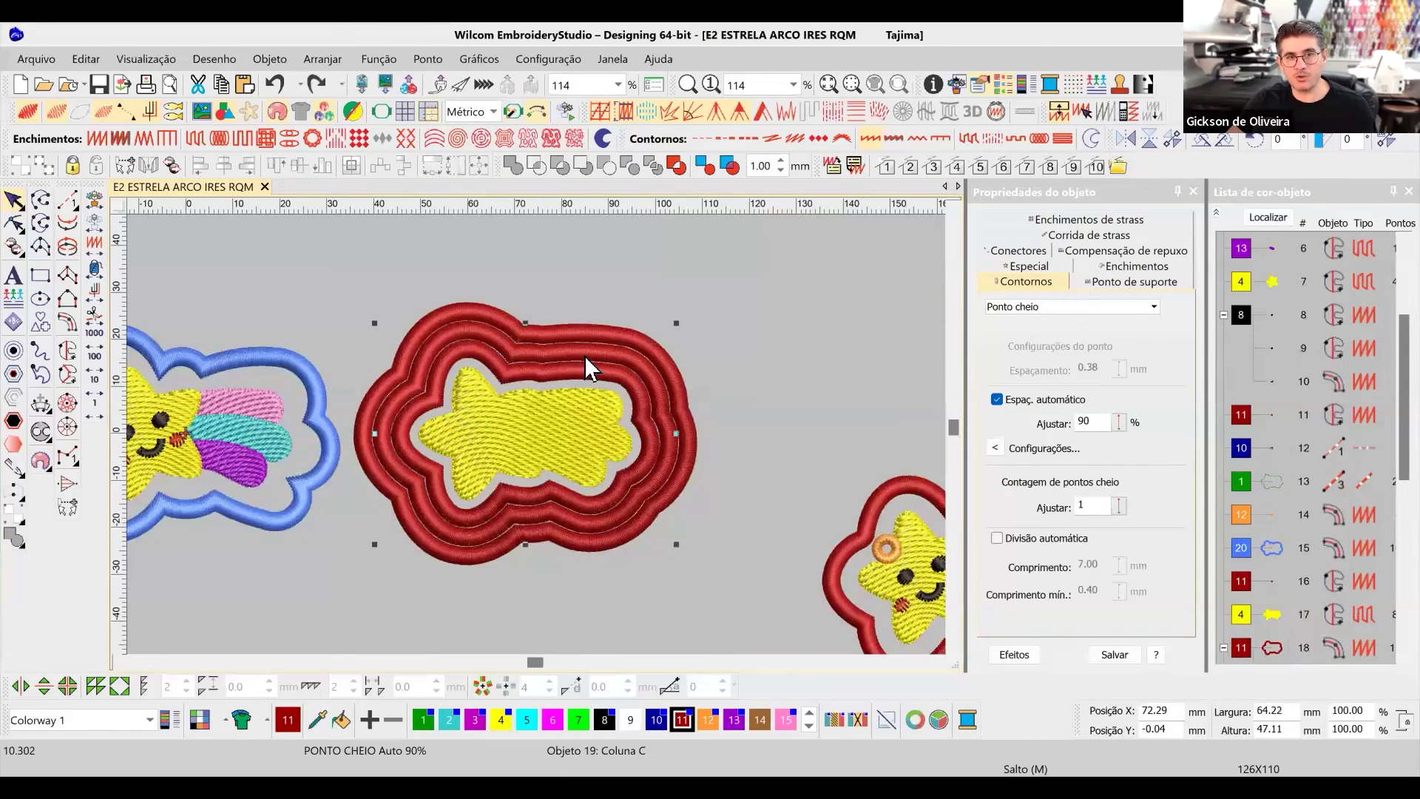
key("Delete")
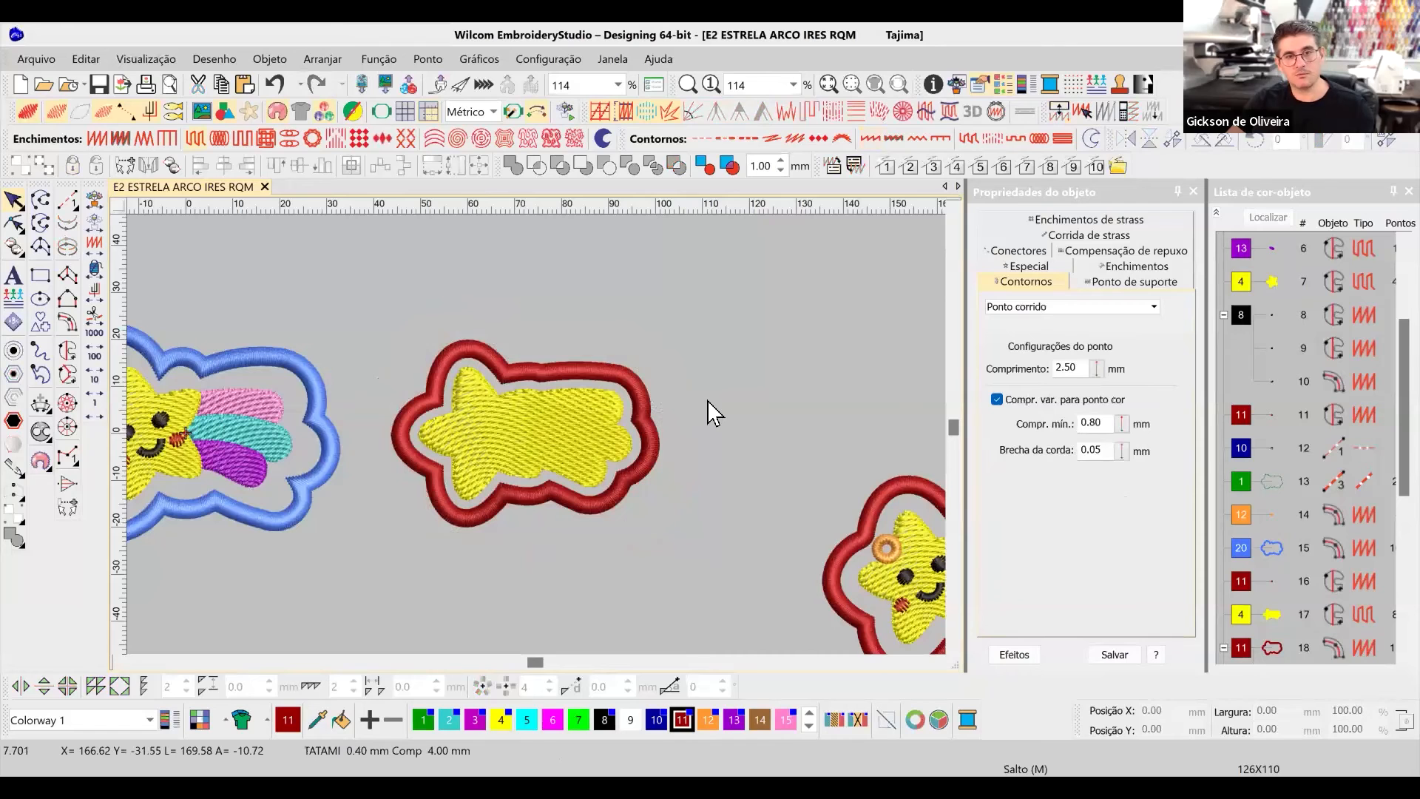
key("ctrl+z")
key("ctrl+z")
key("Escape")
left_click(644, 393)
key("Escape")
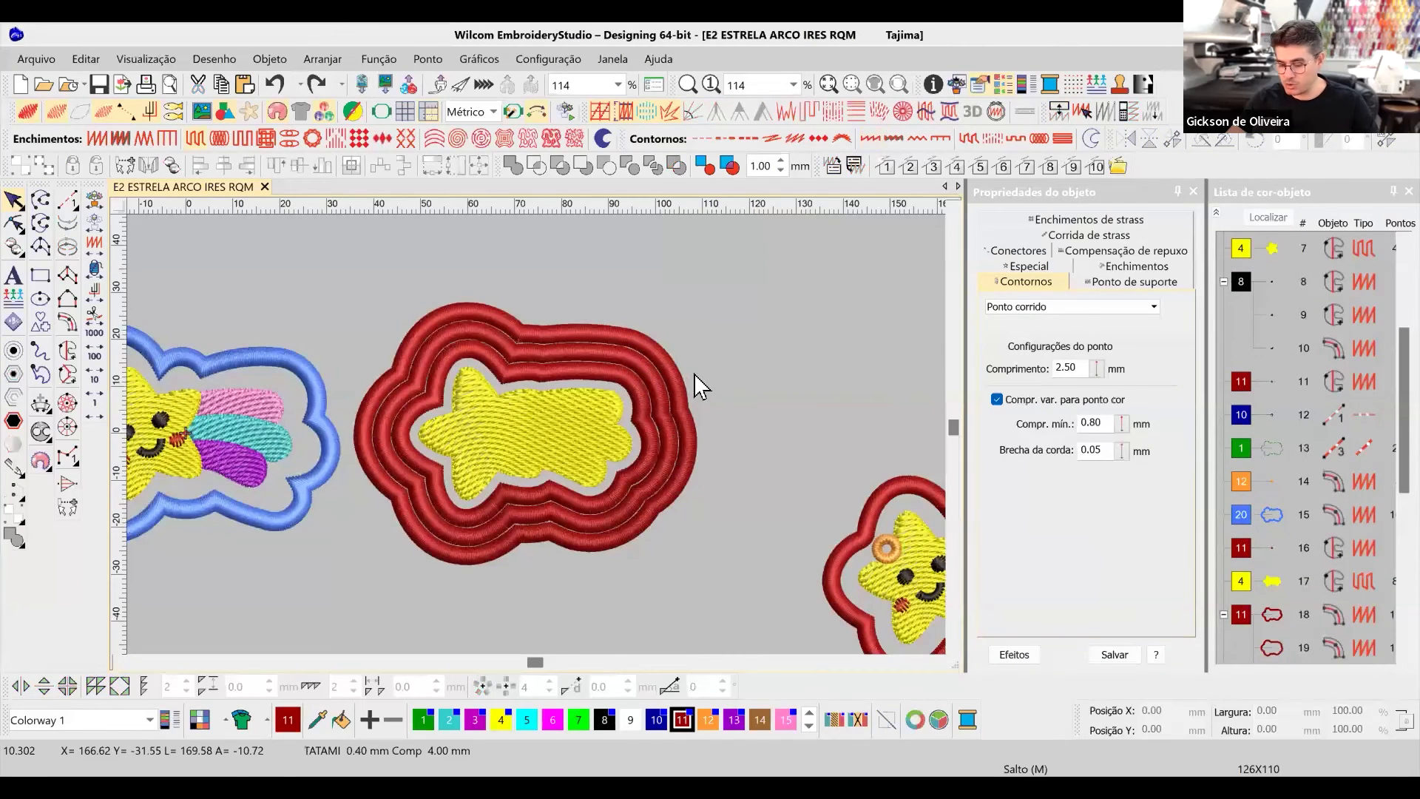
Set the Coluna C width (Largura) of the red border on the separate star keychain to 4 mm.
left_click(618, 392)
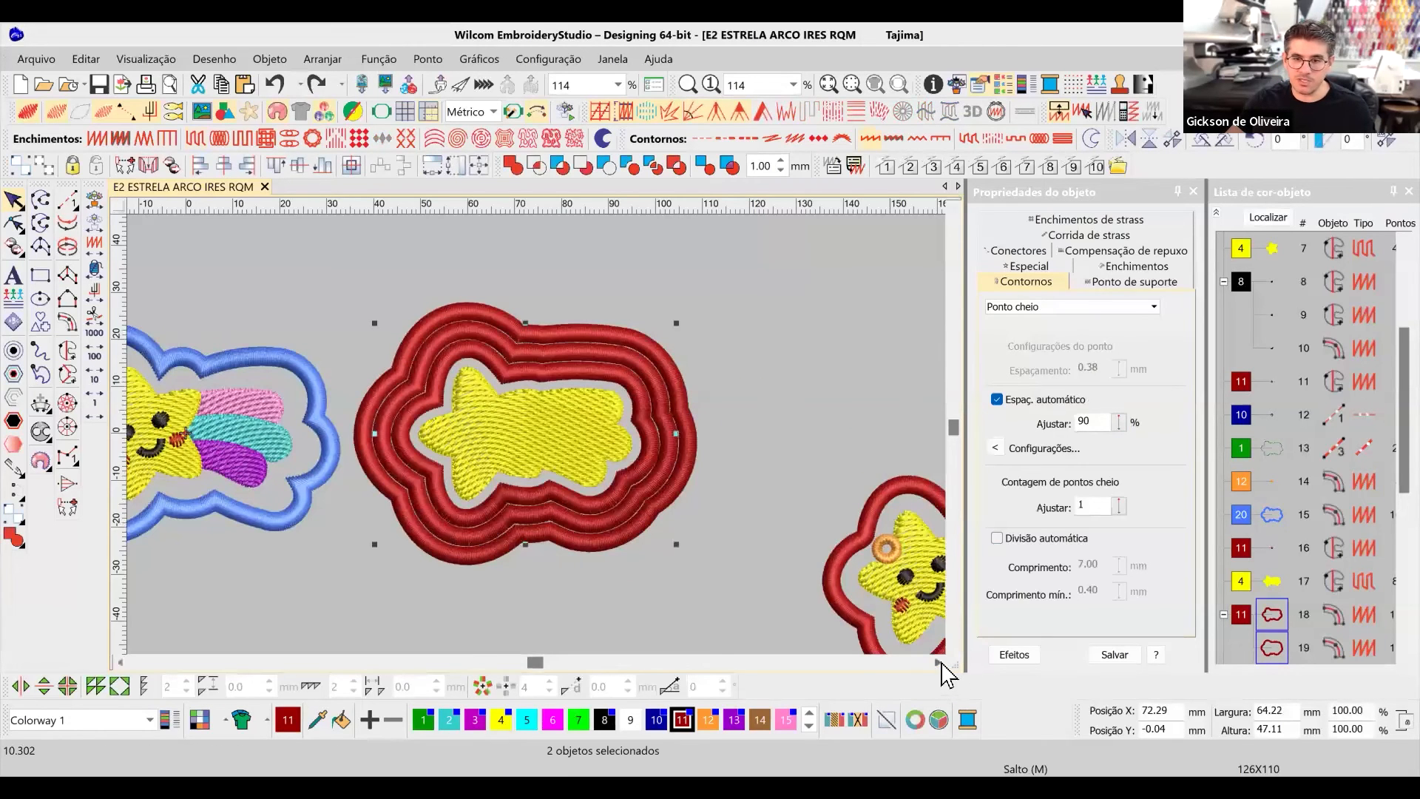
scroll(818, 569, "right", 2)
key("b")
scroll(708, 463, "left", 2)
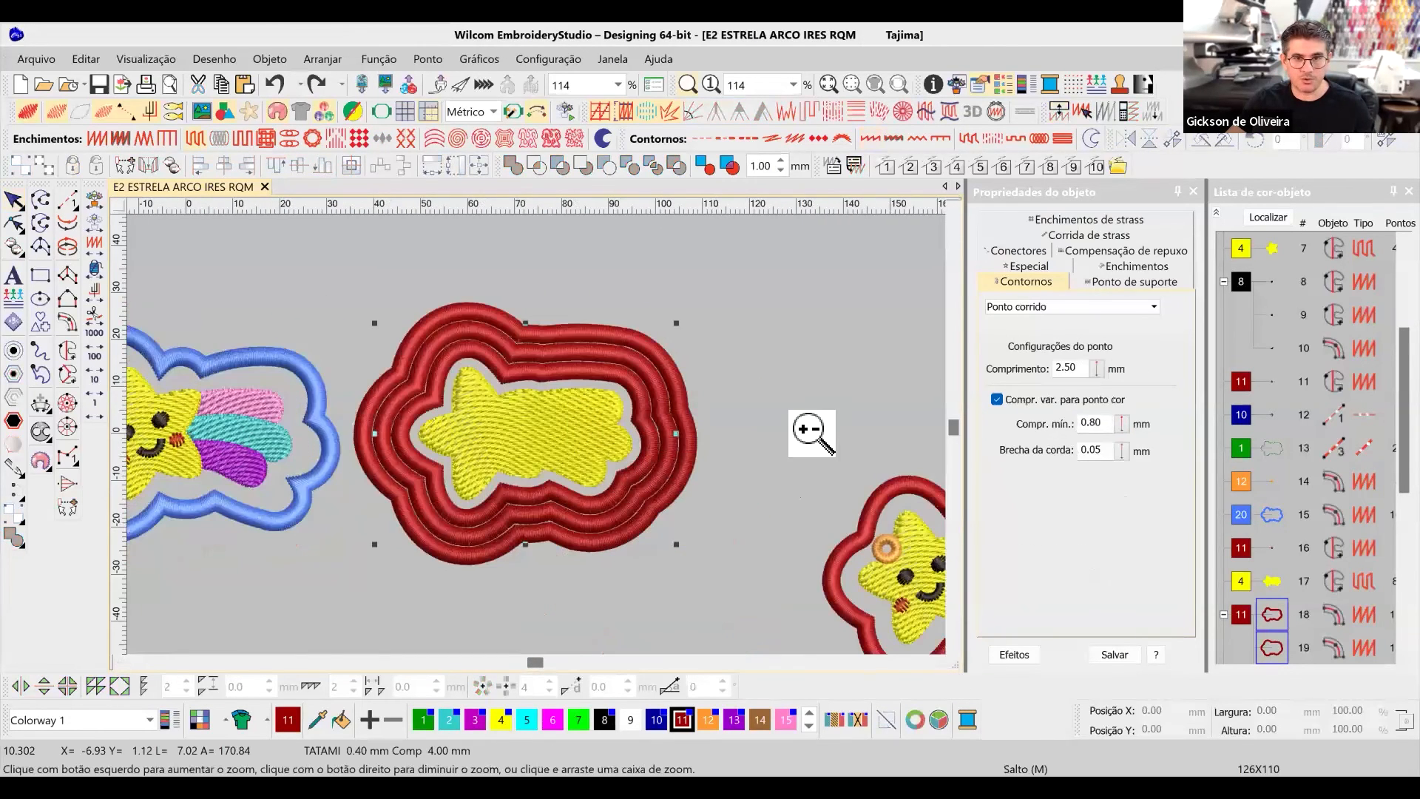
scroll(710, 562, "right", 3)
left_click_drag(784, 460, 799, 527)
left_click(751, 406)
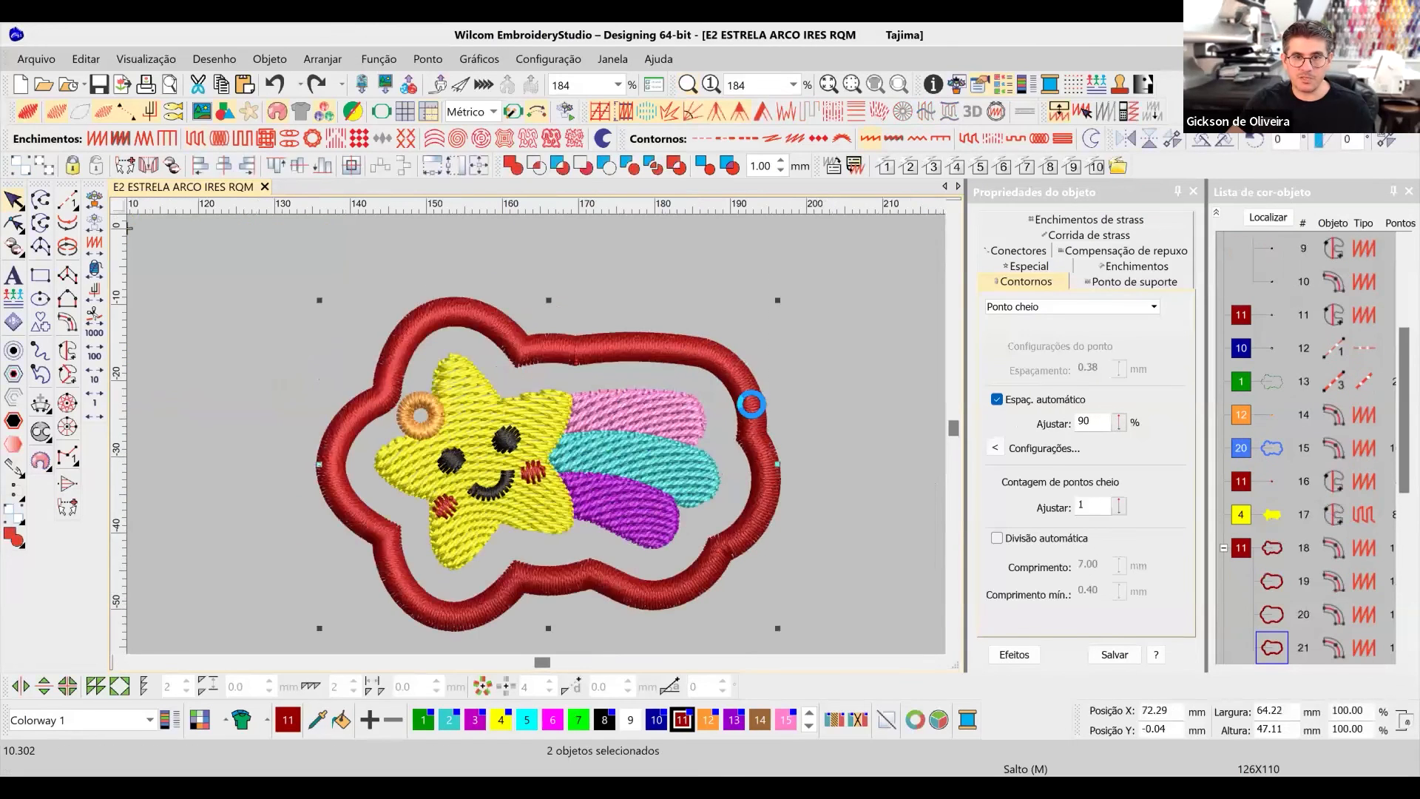
left_click_drag(1082, 368, 990, 370)
type("4")
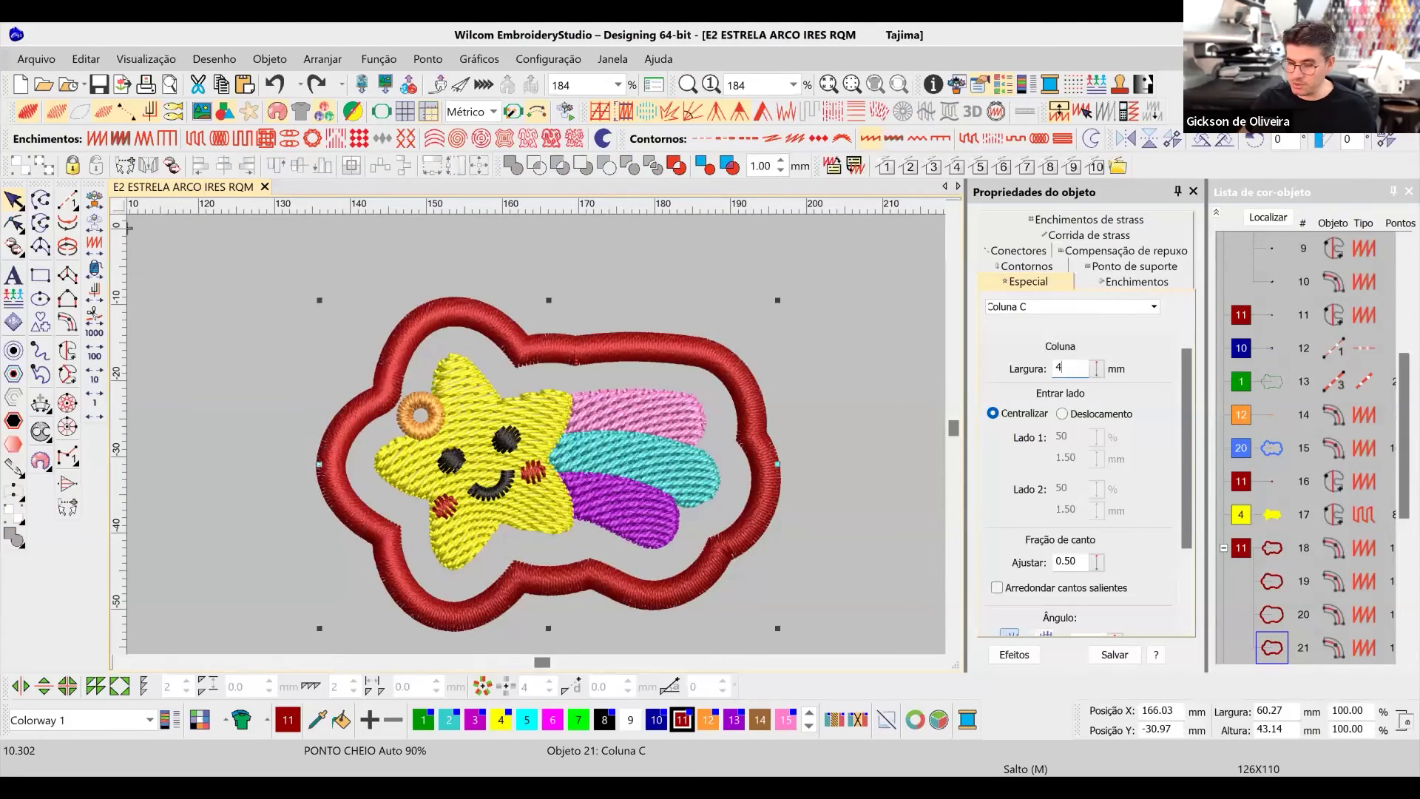
key("Return")
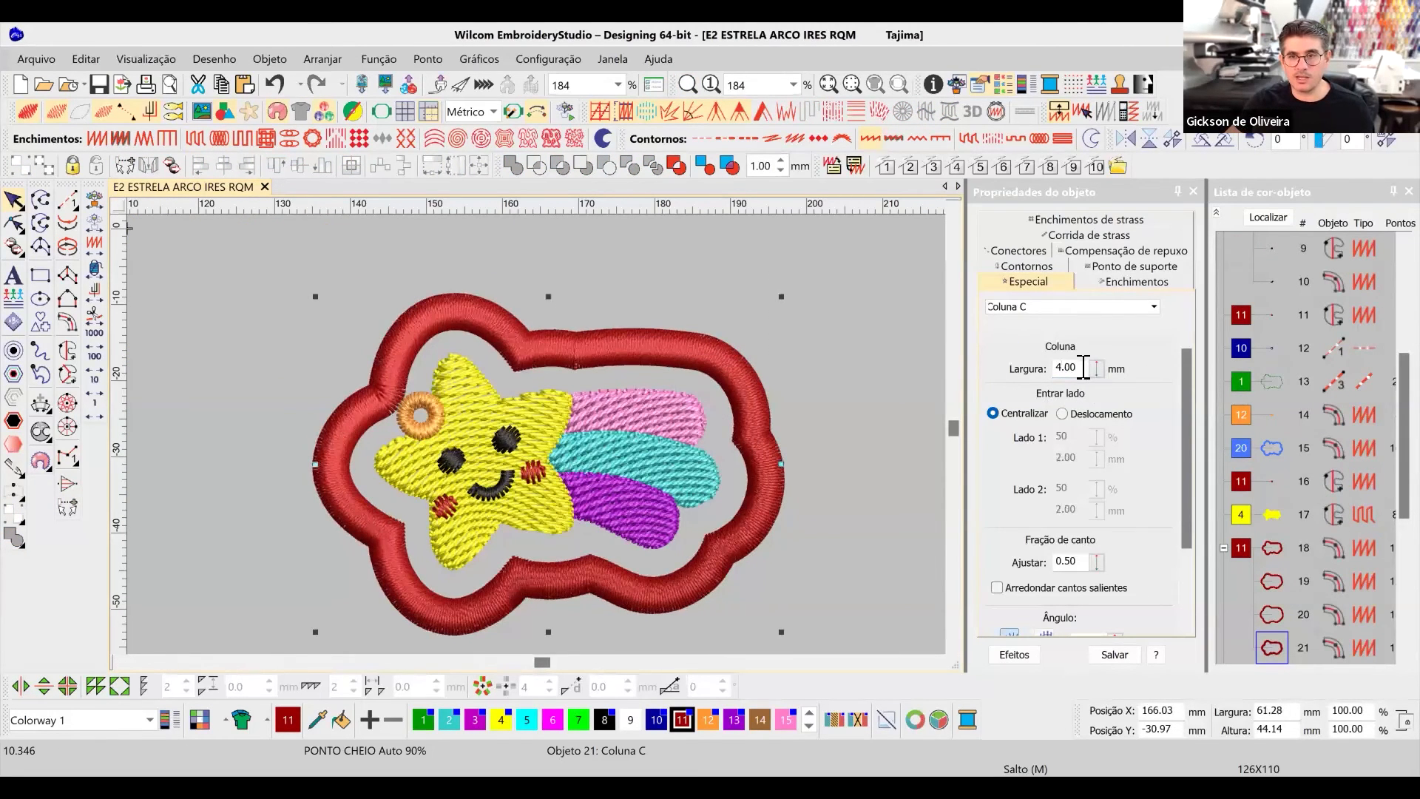
Switch the red border's entry side to Deslocamento, trying 20% for Lado 1 and then 20% for Lado 2.
left_click_drag(1084, 367, 894, 428)
left_click(1064, 414)
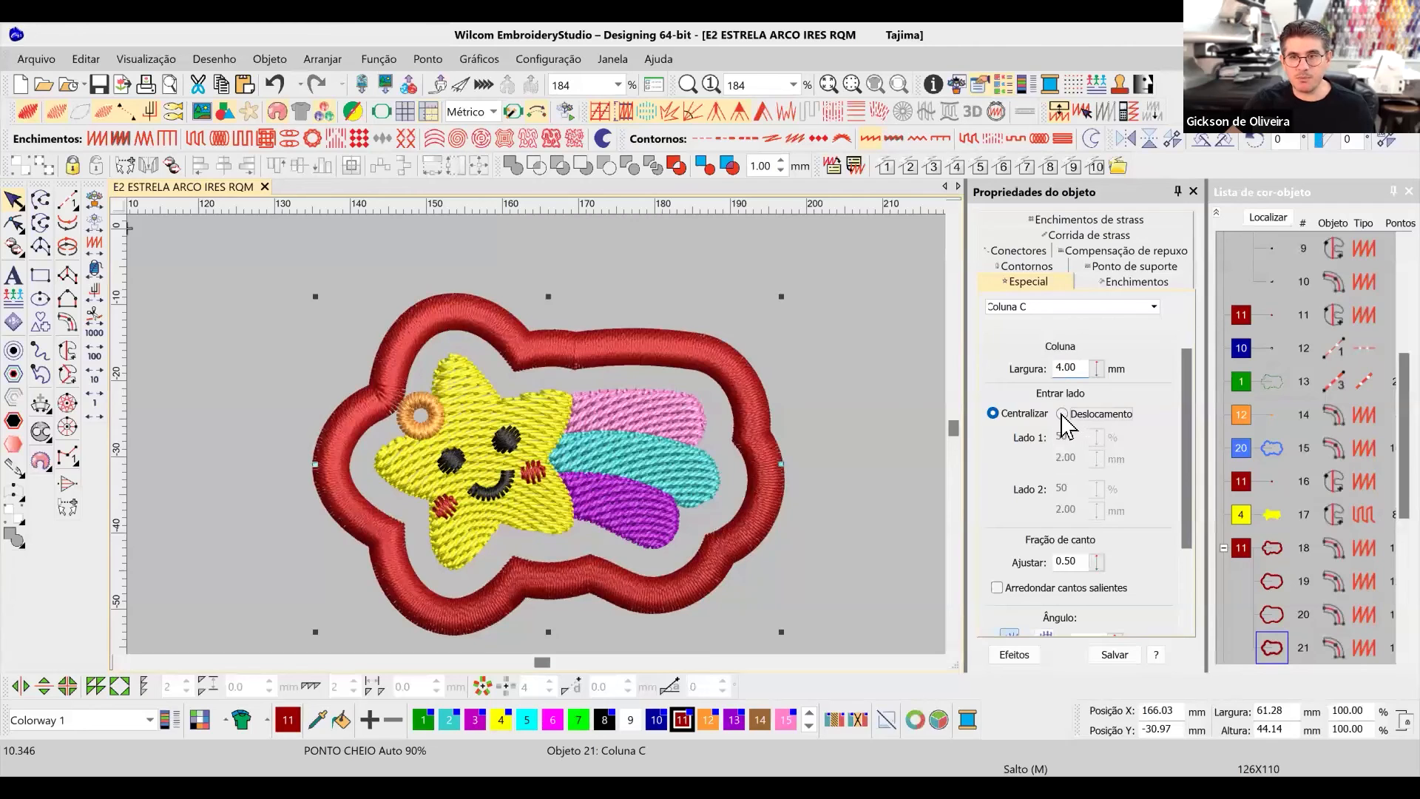
type("20")
key("Return")
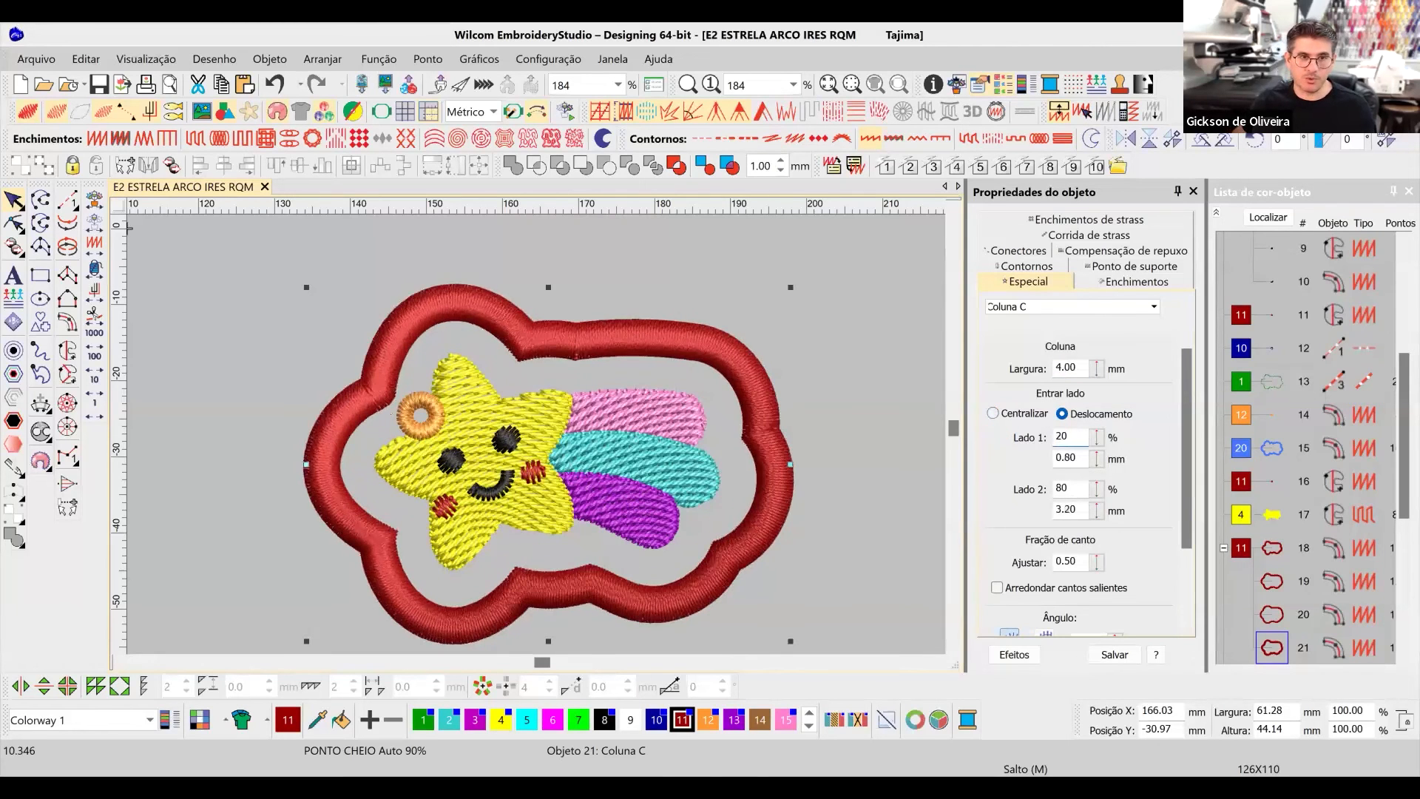
left_click_drag(1075, 488, 1003, 487)
type("20")
key("Return")
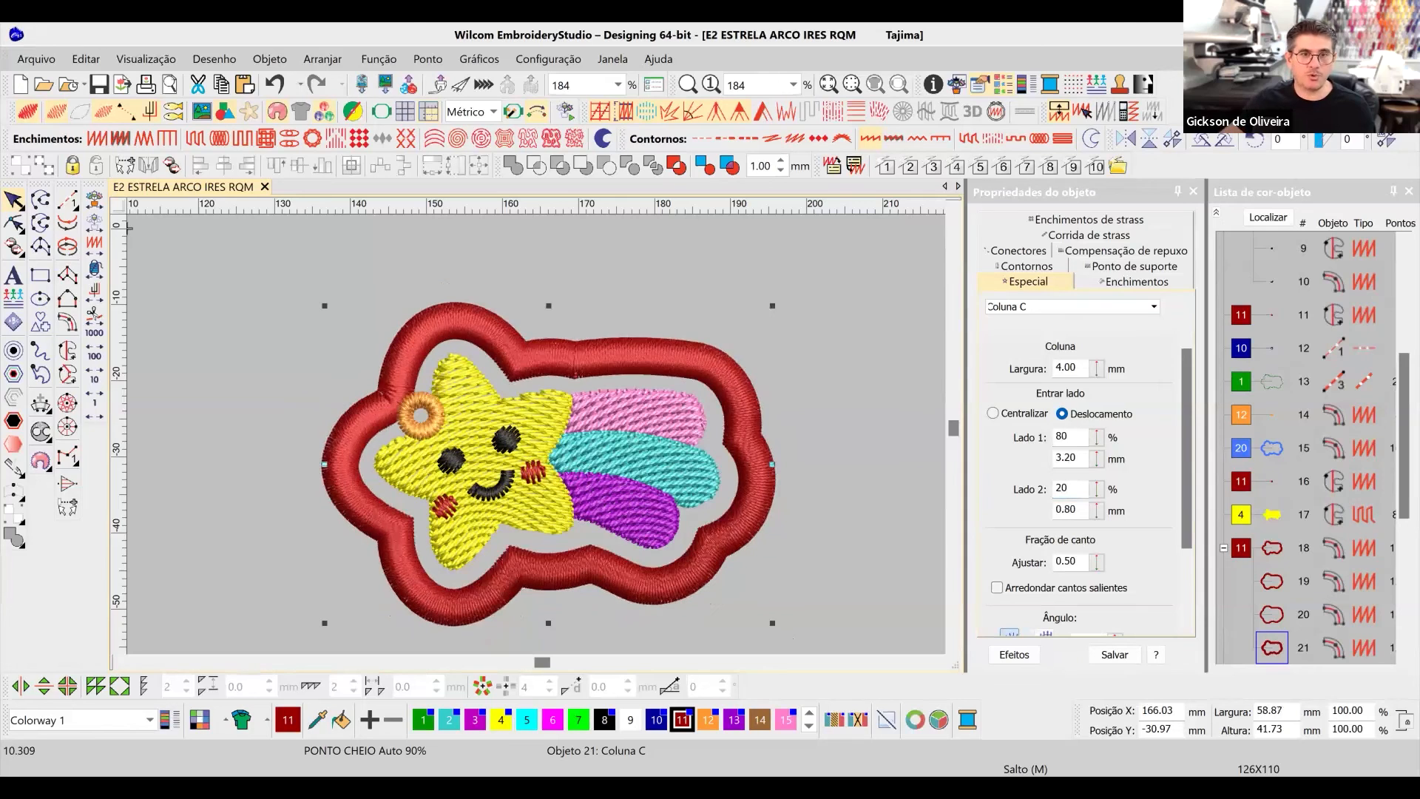
Deselect the red border and undo its side-offset and column-width changes.
left_click(727, 296)
key("ctrl+z")
key("ctrl+z")
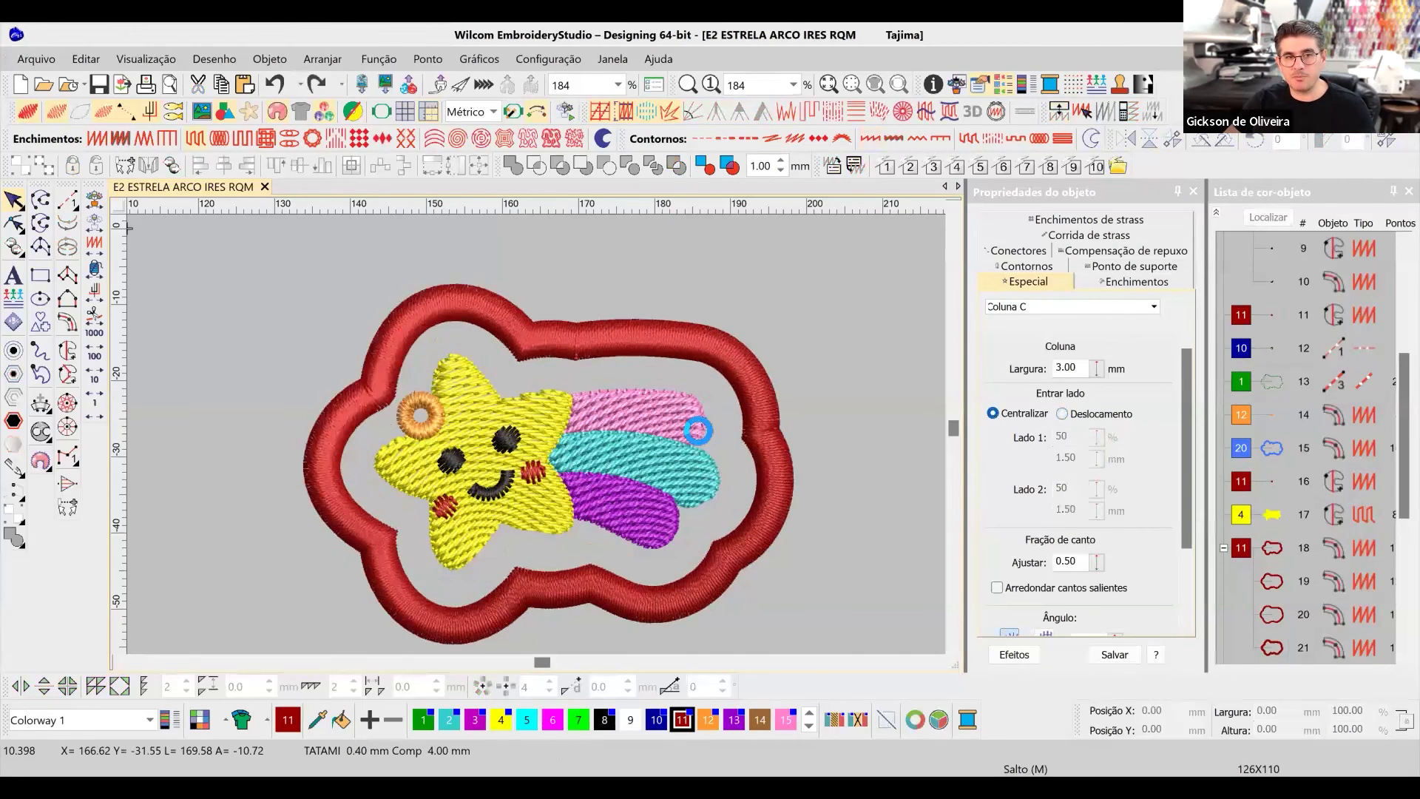